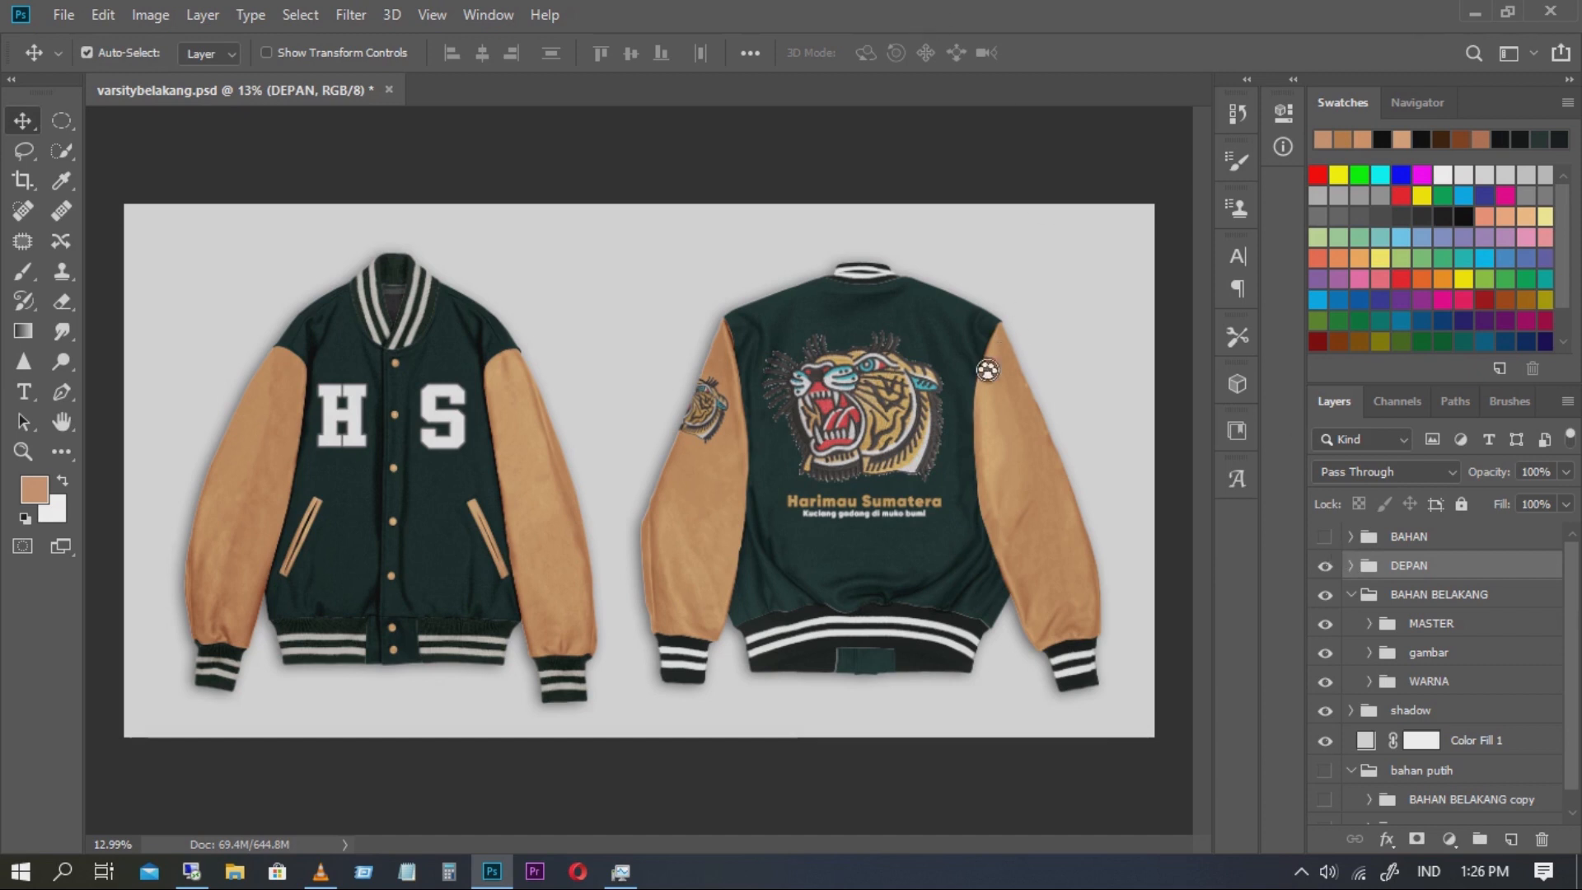
Examine the finished varsity jacket mockup, checking the tiger embroidery on the back and the overall front and back views
{"action": "scroll", "coordinate": [883, 421], "scroll_direction": "up", "scroll_amount": 8}
{"action": "scroll", "coordinate": [884, 421], "scroll_direction": "up", "scroll_amount": 4}
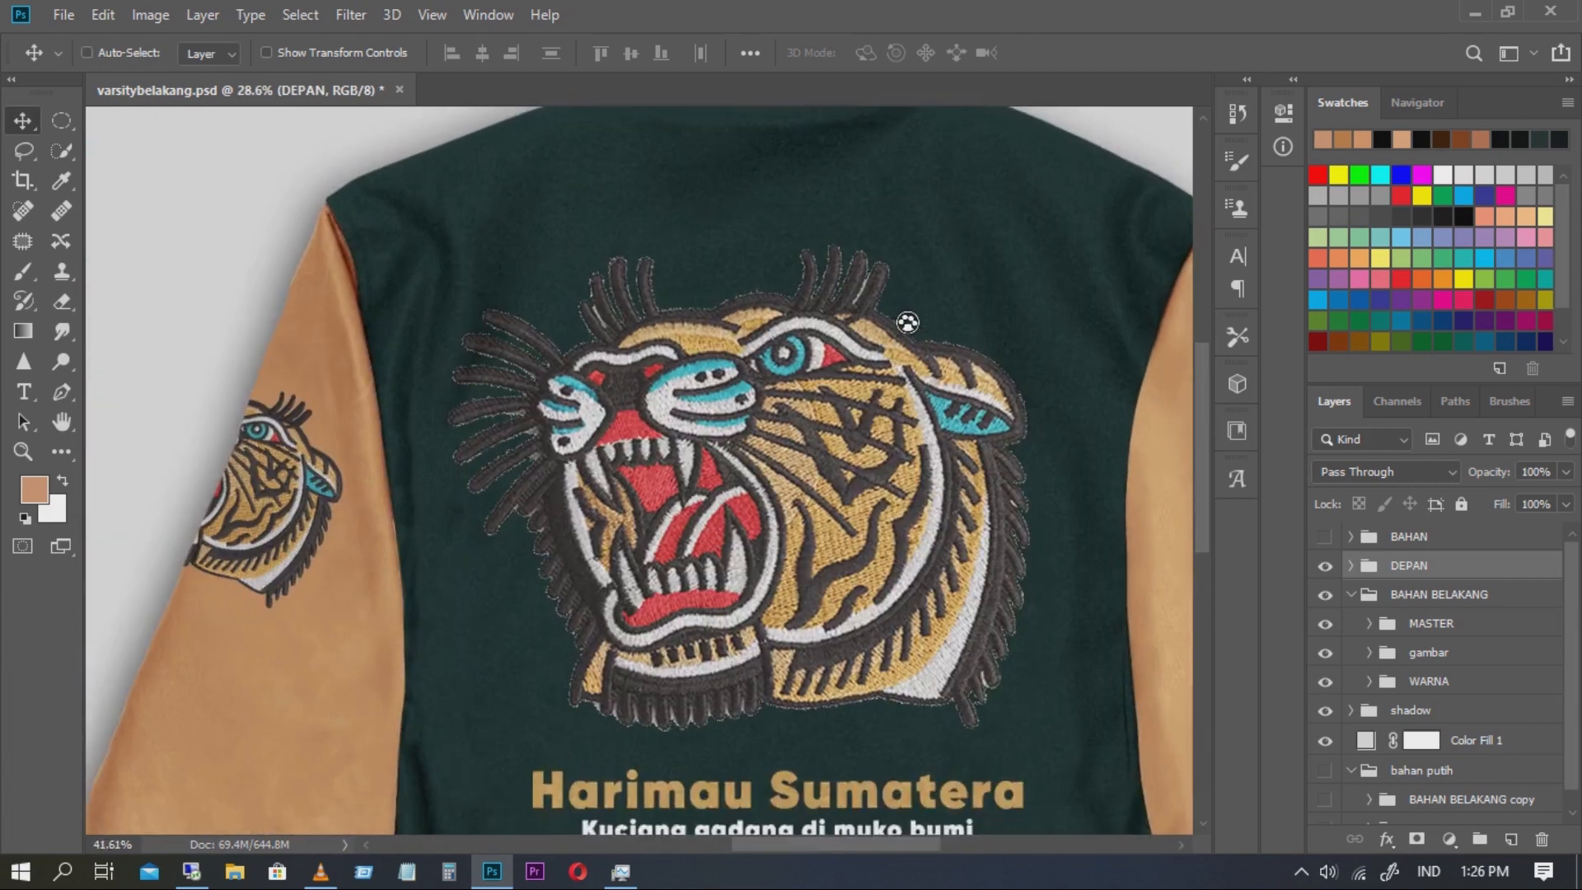
{"action": "left_click_drag", "start_coordinate": [907, 322], "coordinate": [854, 321]}
{"action": "left_click_drag", "start_coordinate": [623, 519], "coordinate": [994, 461]}
{"action": "scroll", "coordinate": [994, 482], "scroll_direction": "down", "scroll_amount": 5}
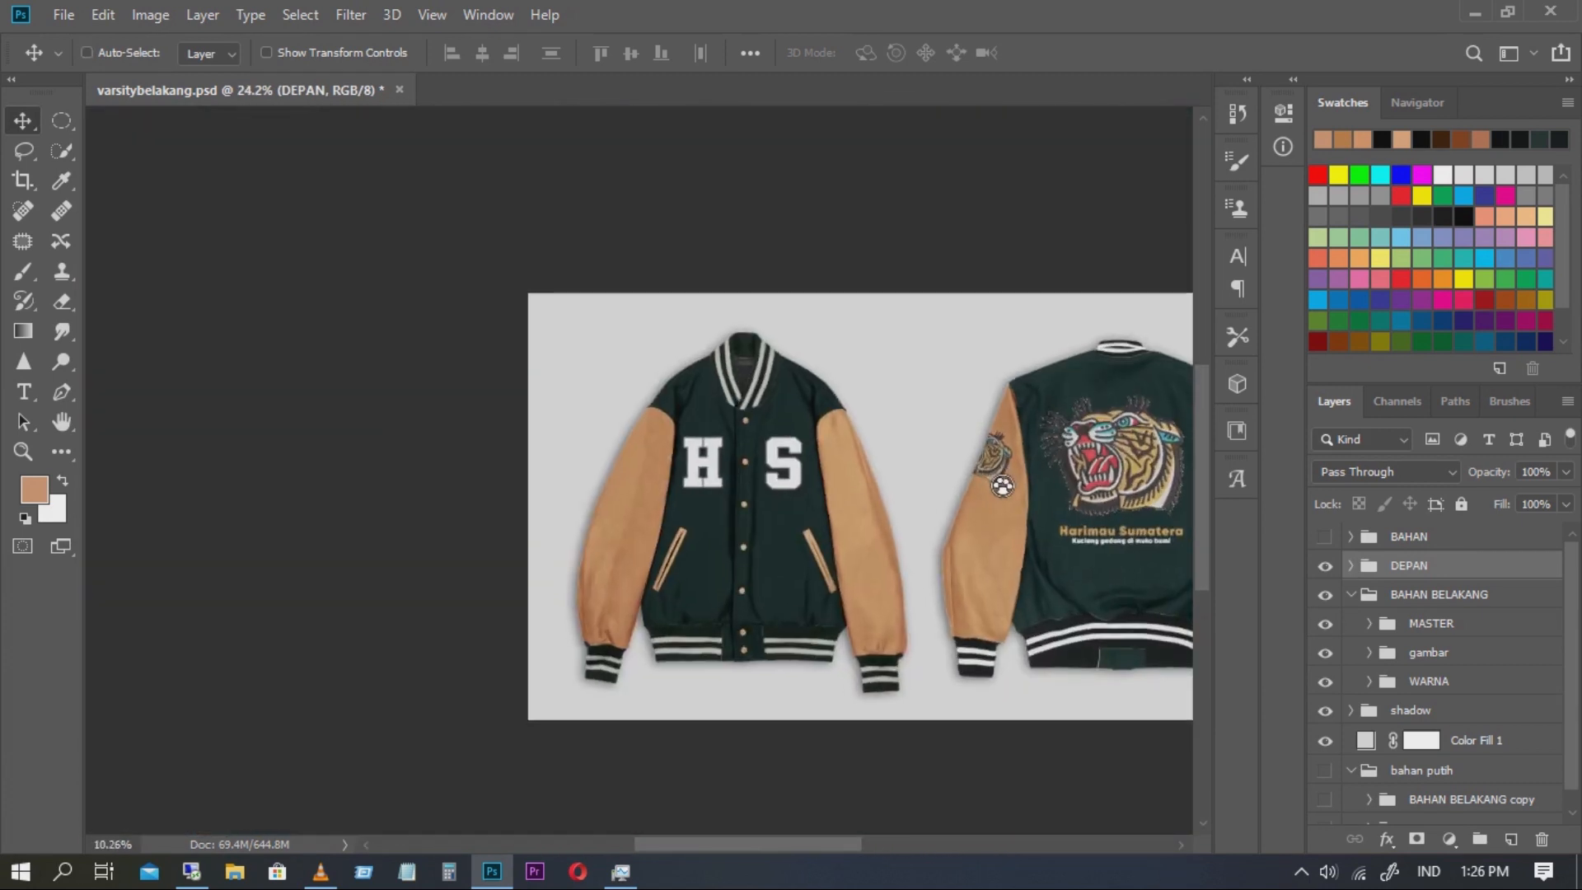
{"action": "key", "text": "ctrl"}
{"action": "scroll", "coordinate": [758, 462], "scroll_direction": "up", "scroll_amount": 2}
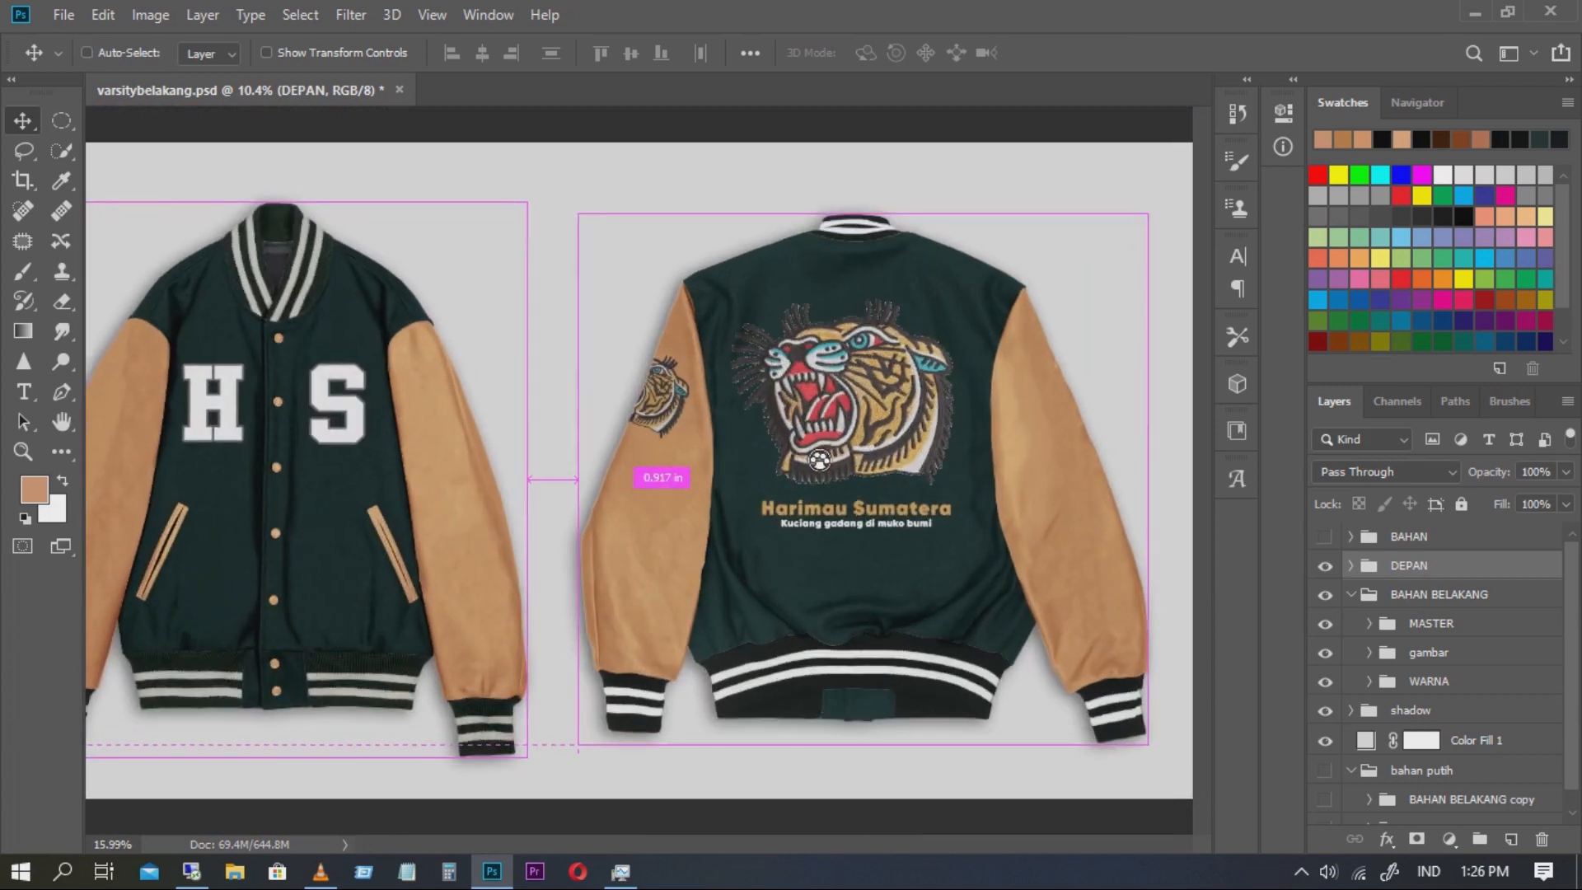
{"action": "left_click_drag", "start_coordinate": [767, 479], "coordinate": [815, 464]}
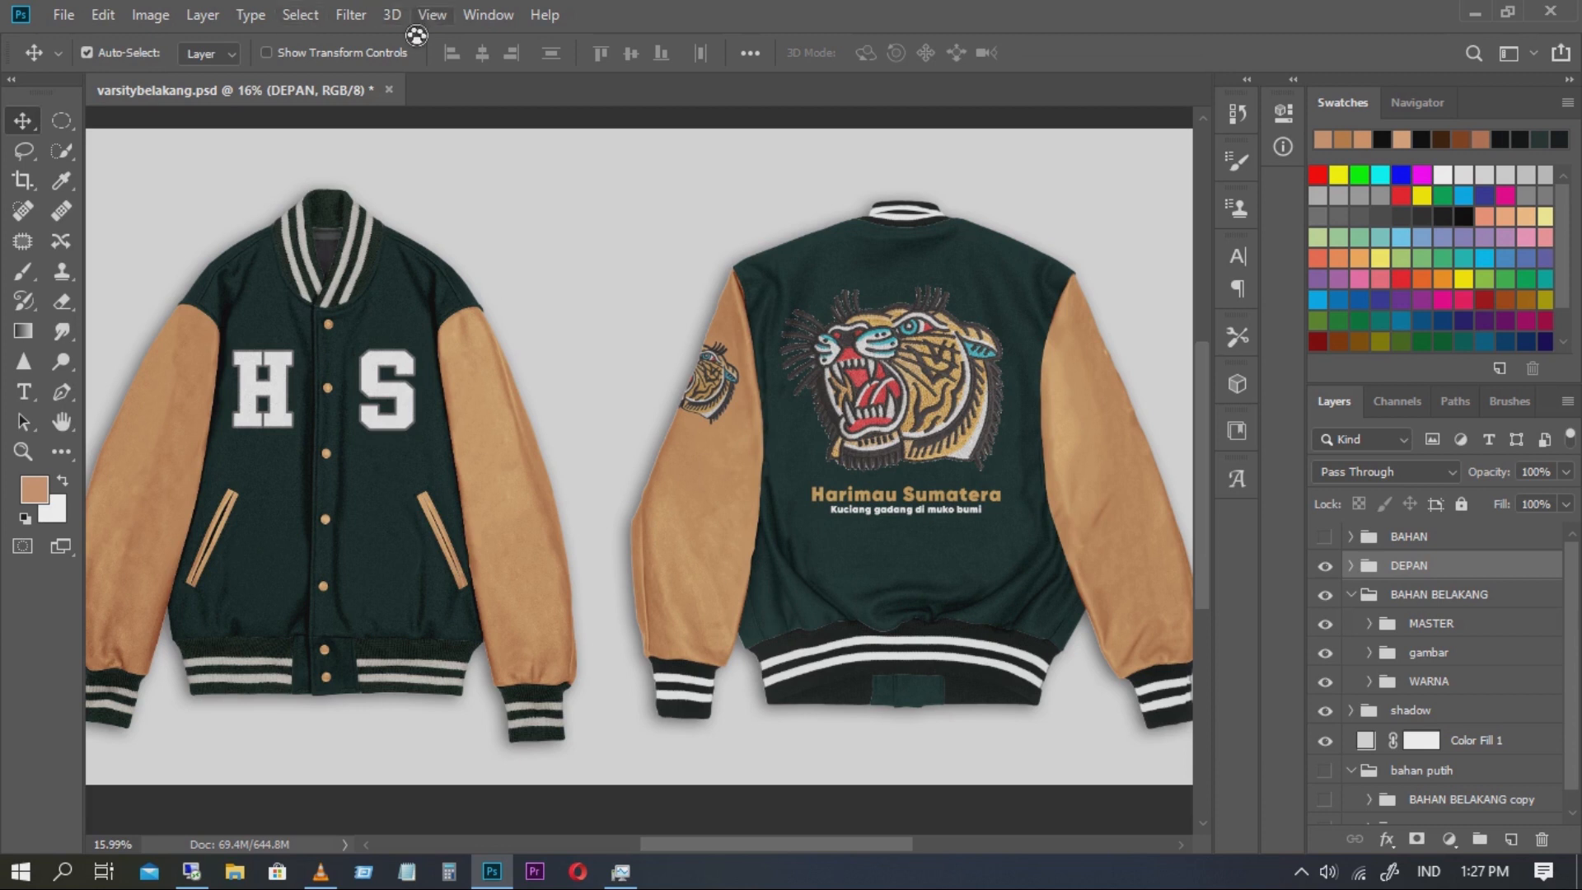
{"action": "scroll", "coordinate": [890, 566], "scroll_direction": "down", "scroll_amount": 2}
{"action": "scroll", "coordinate": [857, 539], "scroll_direction": "up", "scroll_amount": 2}
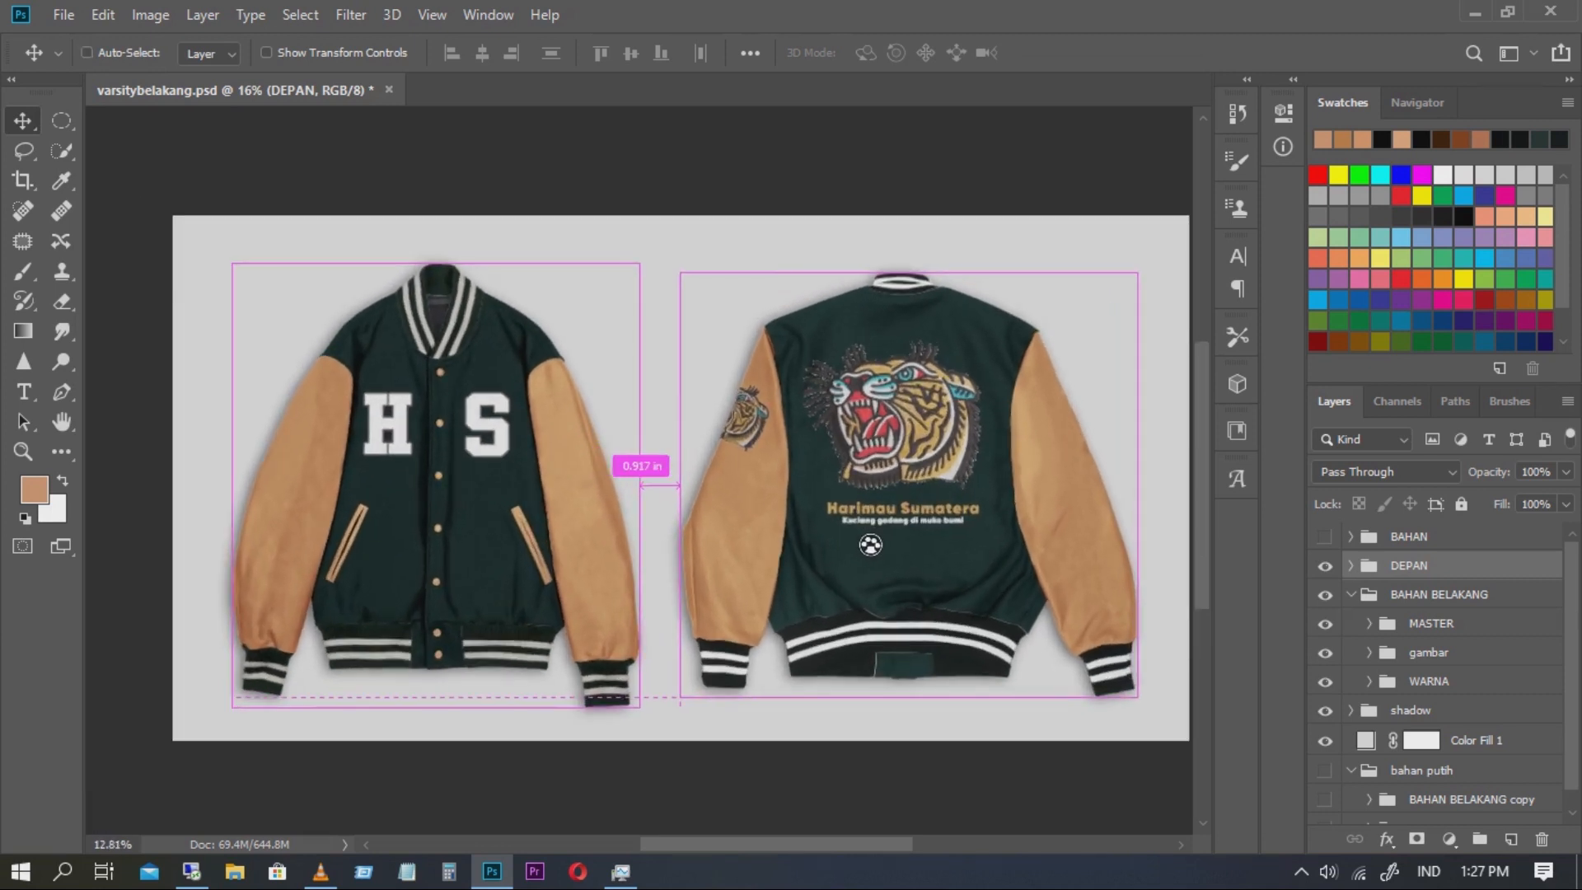
{"action": "scroll", "coordinate": [838, 621], "scroll_direction": "down", "scroll_amount": 1}
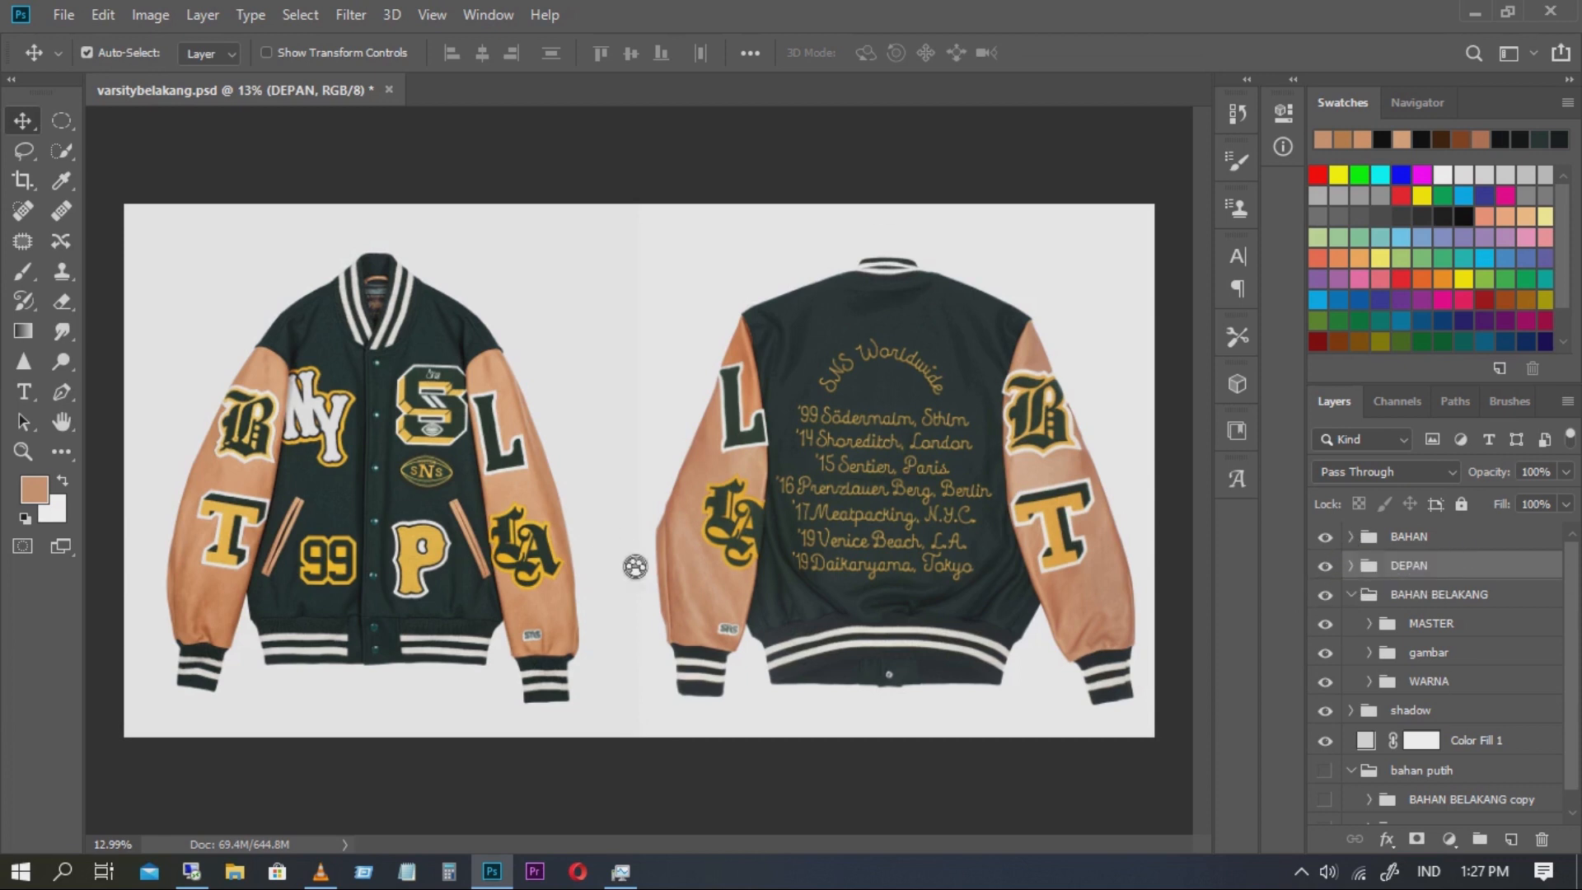
Examine the original jacket photo in the BAHAN group, covering the front patches, sleeves and cuffs
{"action": "scroll", "coordinate": [435, 449], "scroll_direction": "up", "scroll_amount": 4}
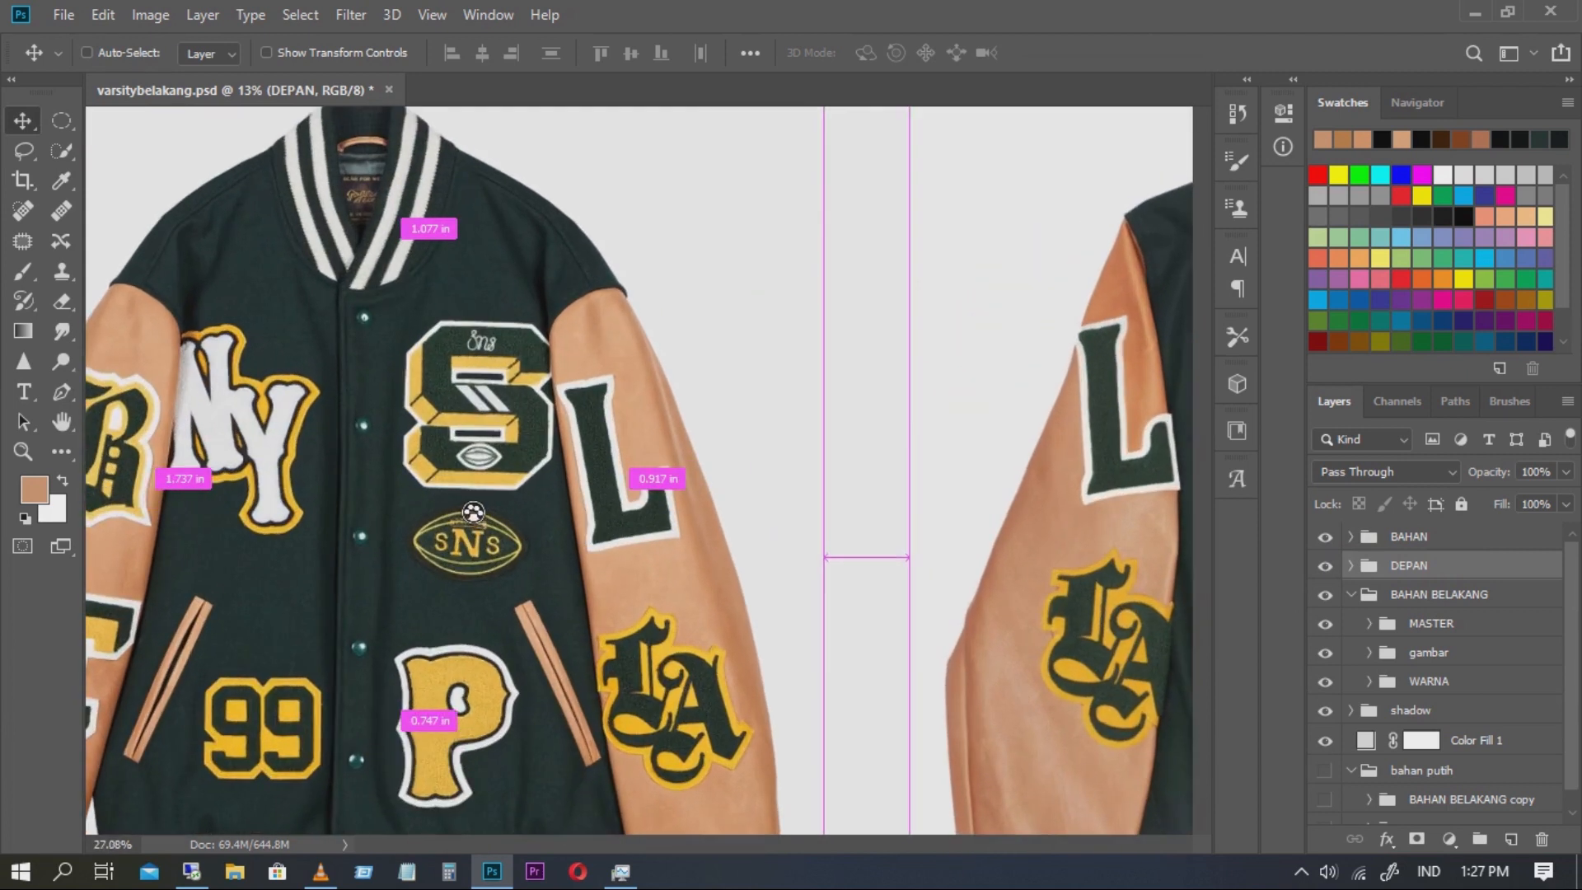
{"action": "scroll", "coordinate": [544, 581], "scroll_direction": "down", "scroll_amount": 2}
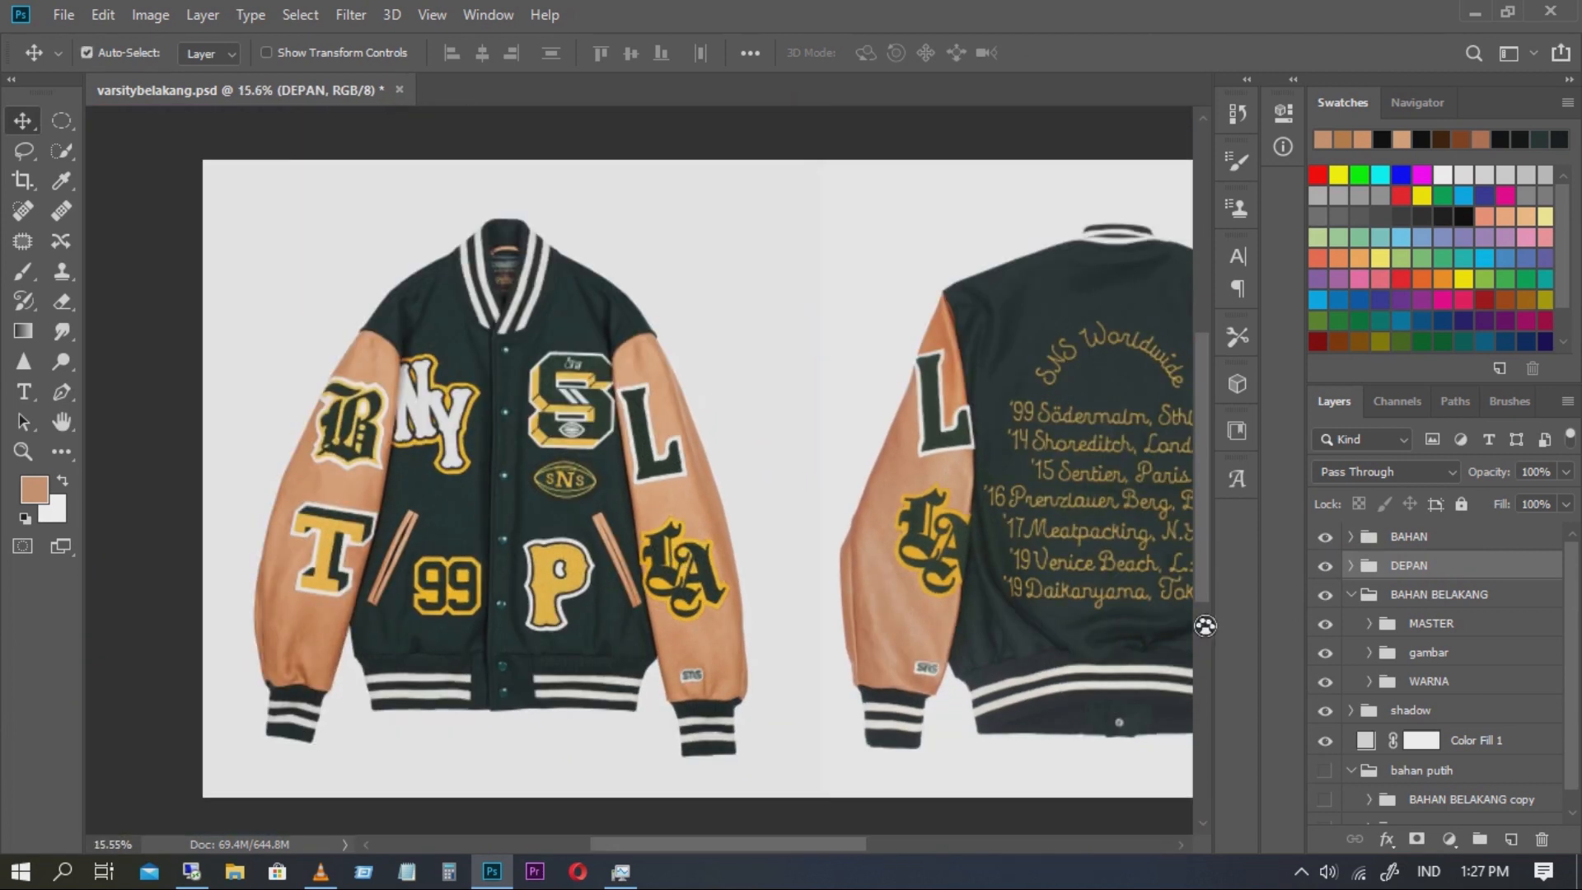
{"action": "scroll", "coordinate": [596, 523], "scroll_direction": "up", "scroll_amount": 2}
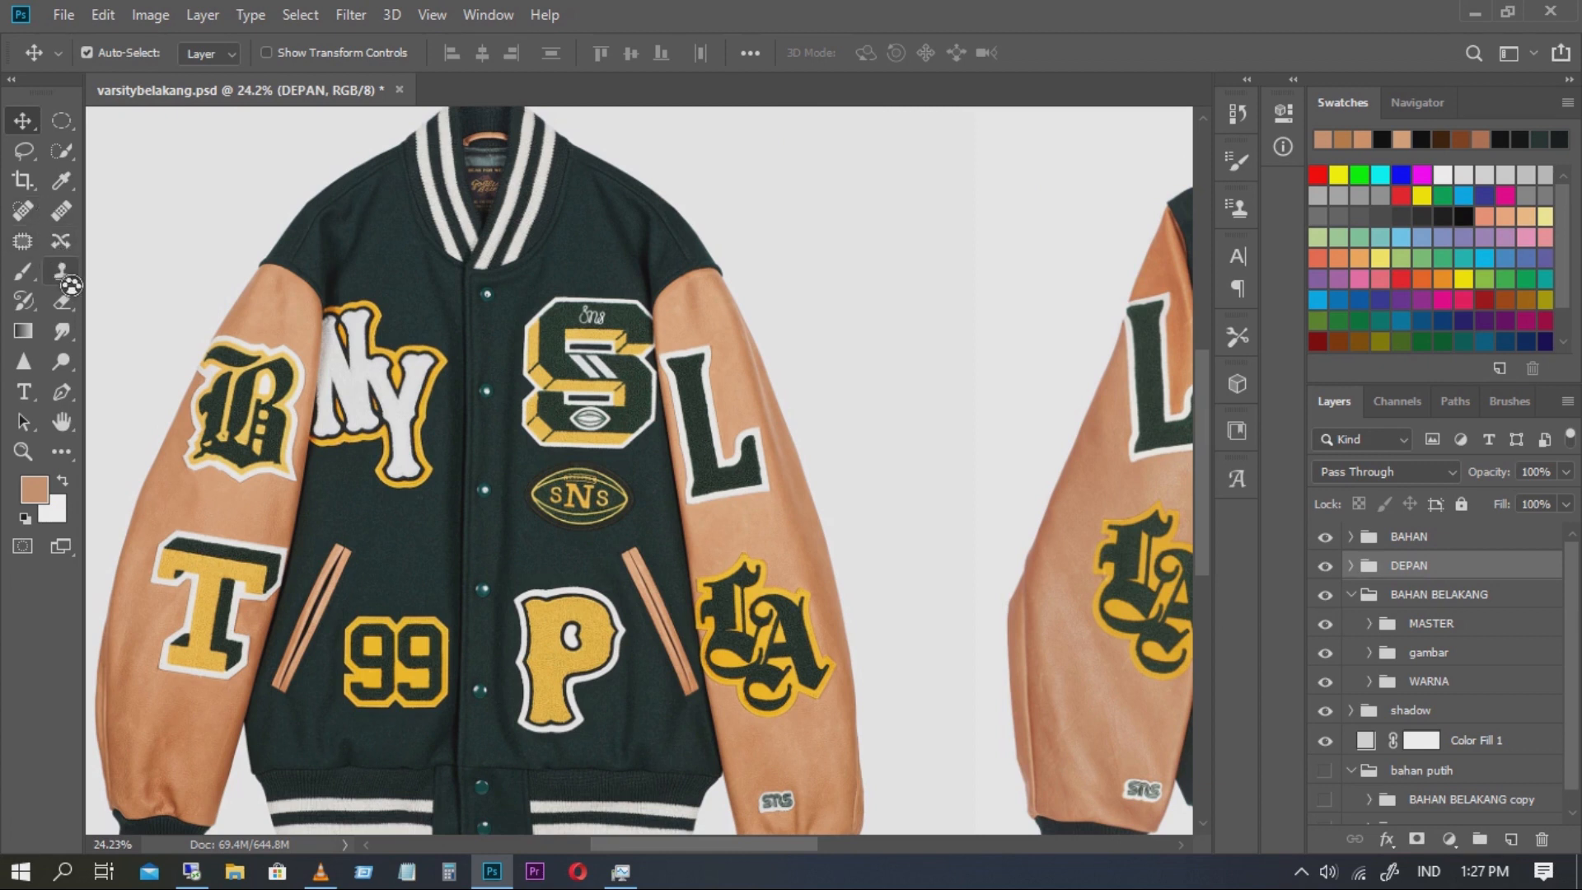
{"action": "scroll", "coordinate": [858, 572], "scroll_direction": "down", "scroll_amount": 4}
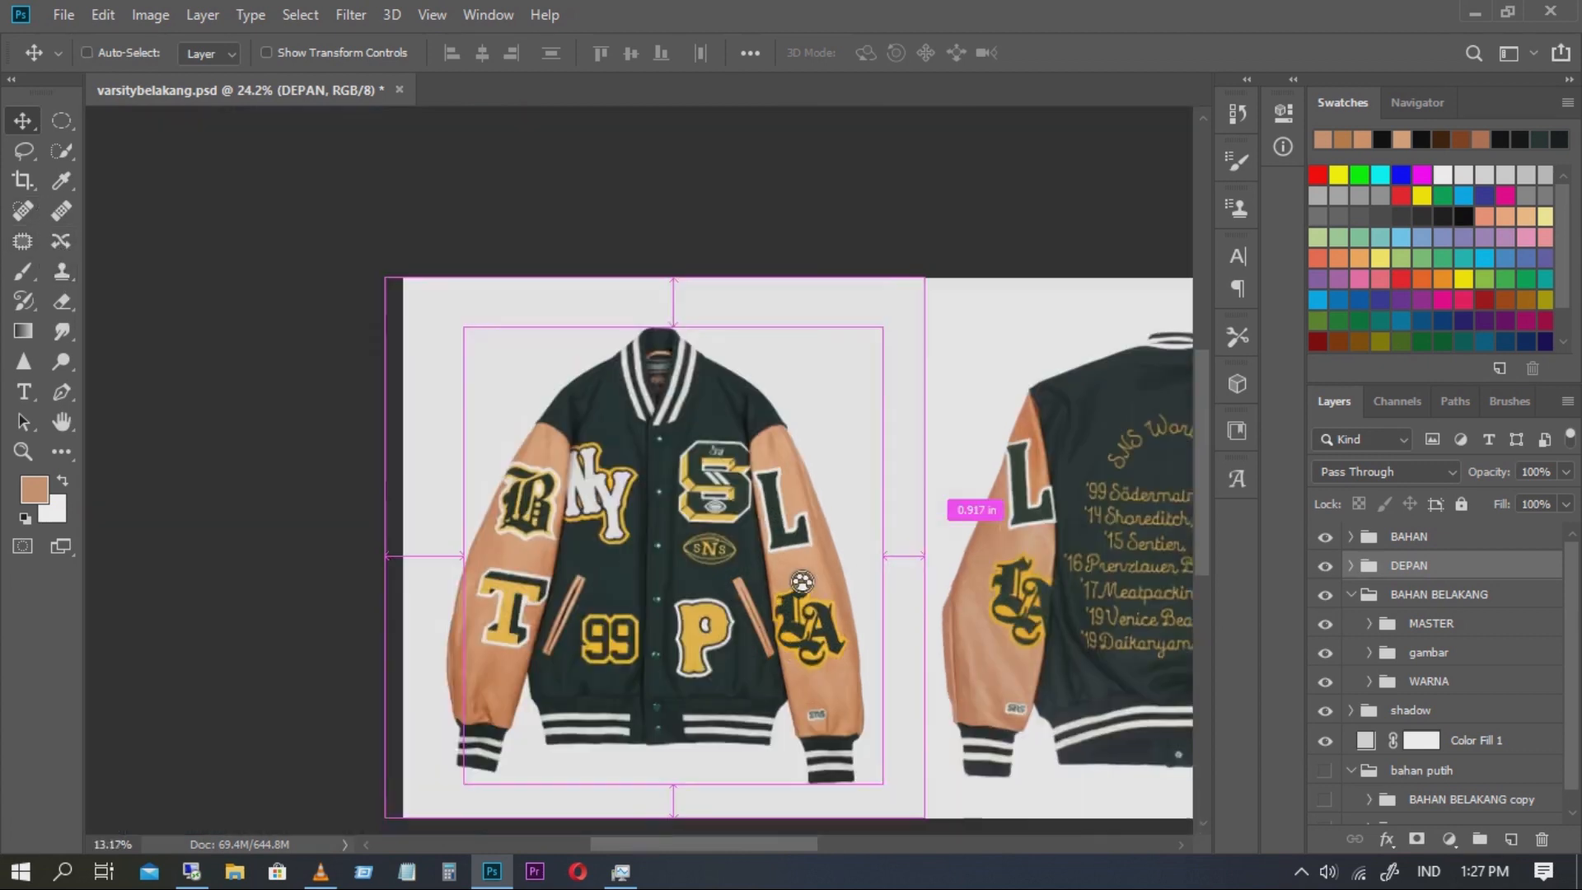
{"action": "scroll", "coordinate": [809, 590], "scroll_direction": "up", "scroll_amount": 4}
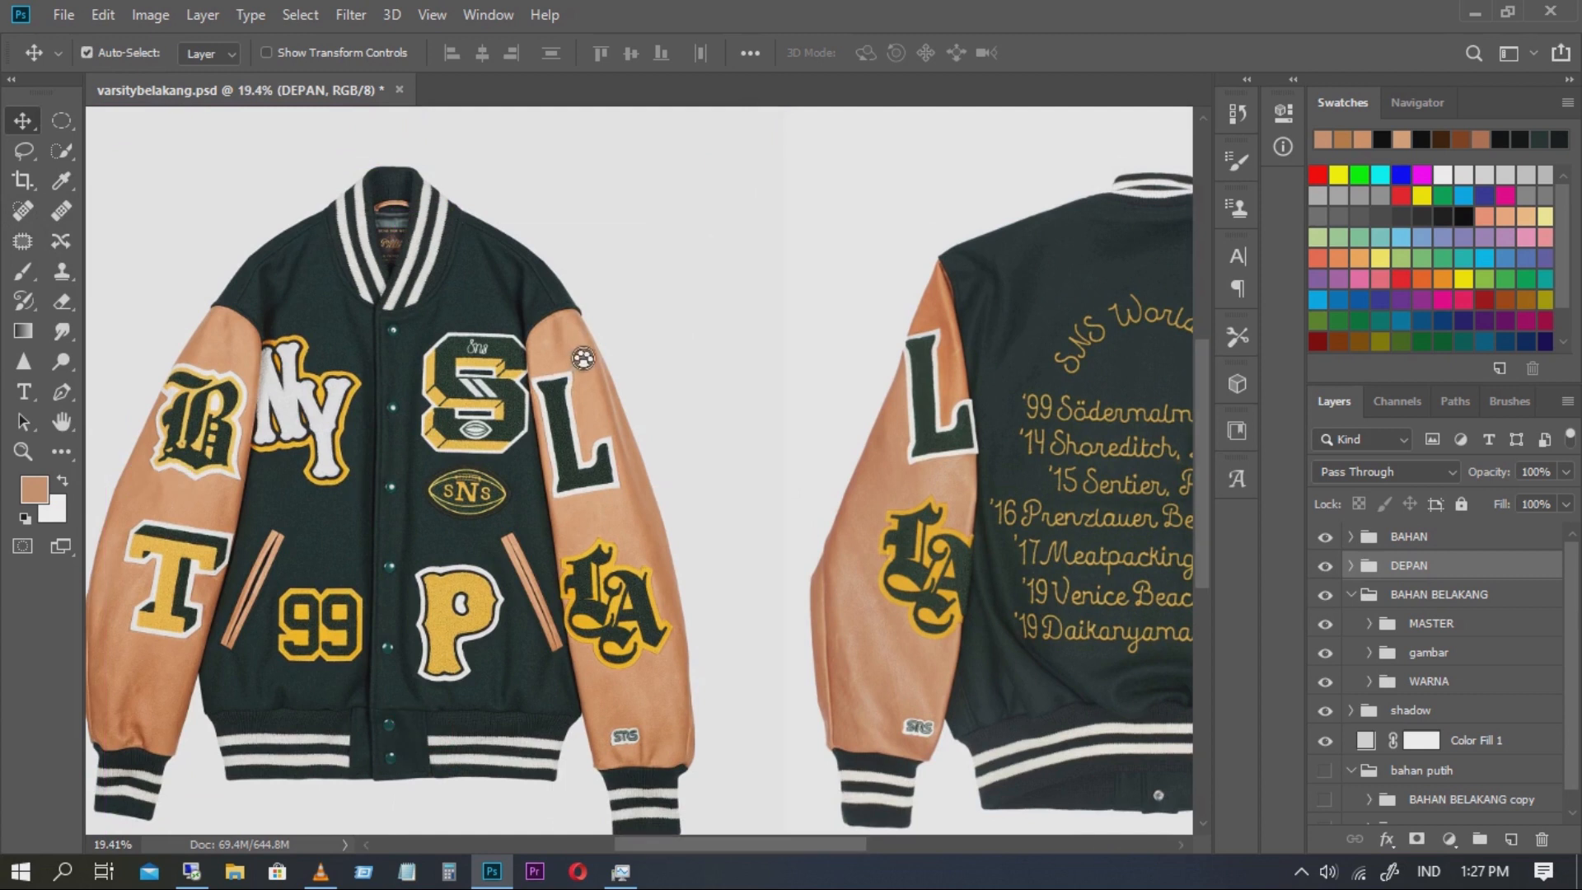
{"action": "left_click_drag", "start_coordinate": [638, 772], "coordinate": [671, 502]}
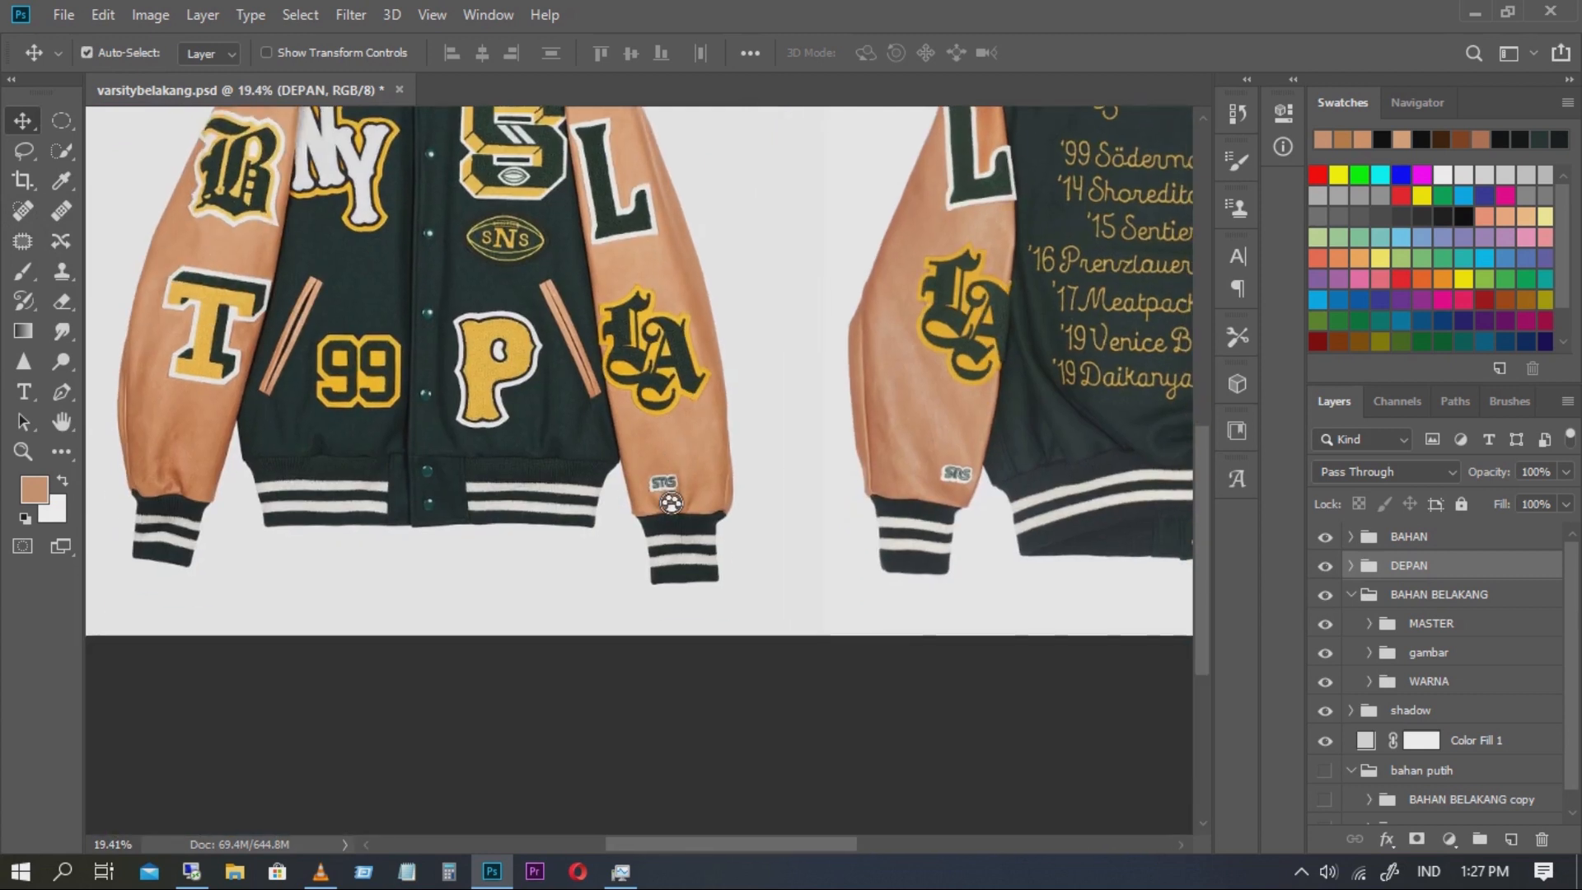
Isolate the bahan putih group, show its BAHAN BELAKANG copy and BAHAN DEPAN subgroups, and fit both blank jackets in view
{"action": "scroll", "coordinate": [1575, 590], "scroll_direction": "down", "scroll_amount": 1}
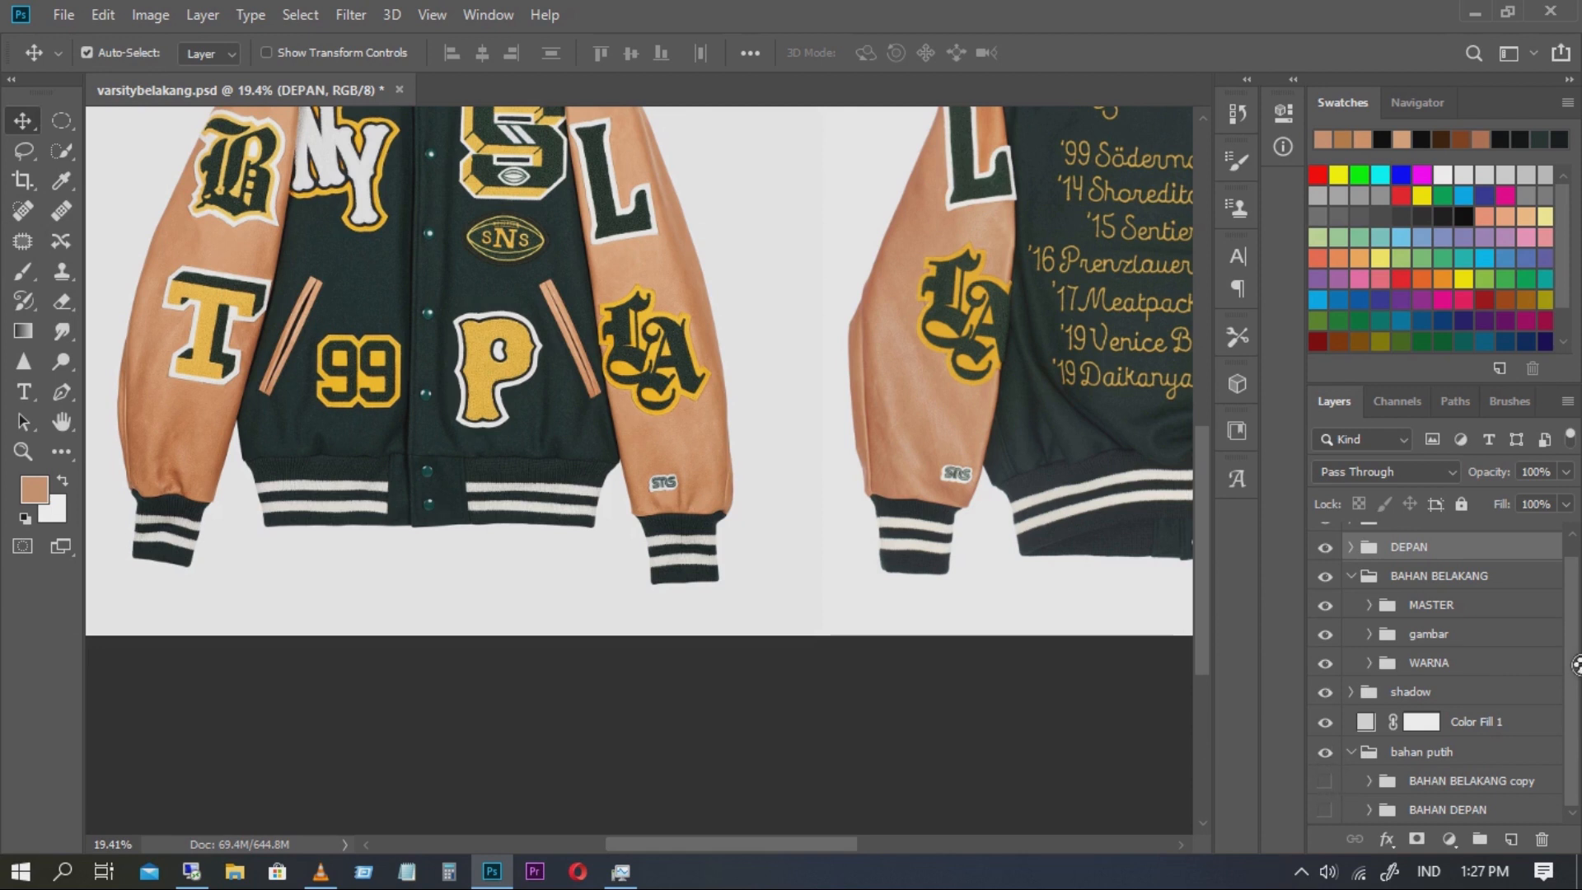
{"action": "scroll", "coordinate": [1576, 666], "scroll_direction": "up", "scroll_amount": 1}
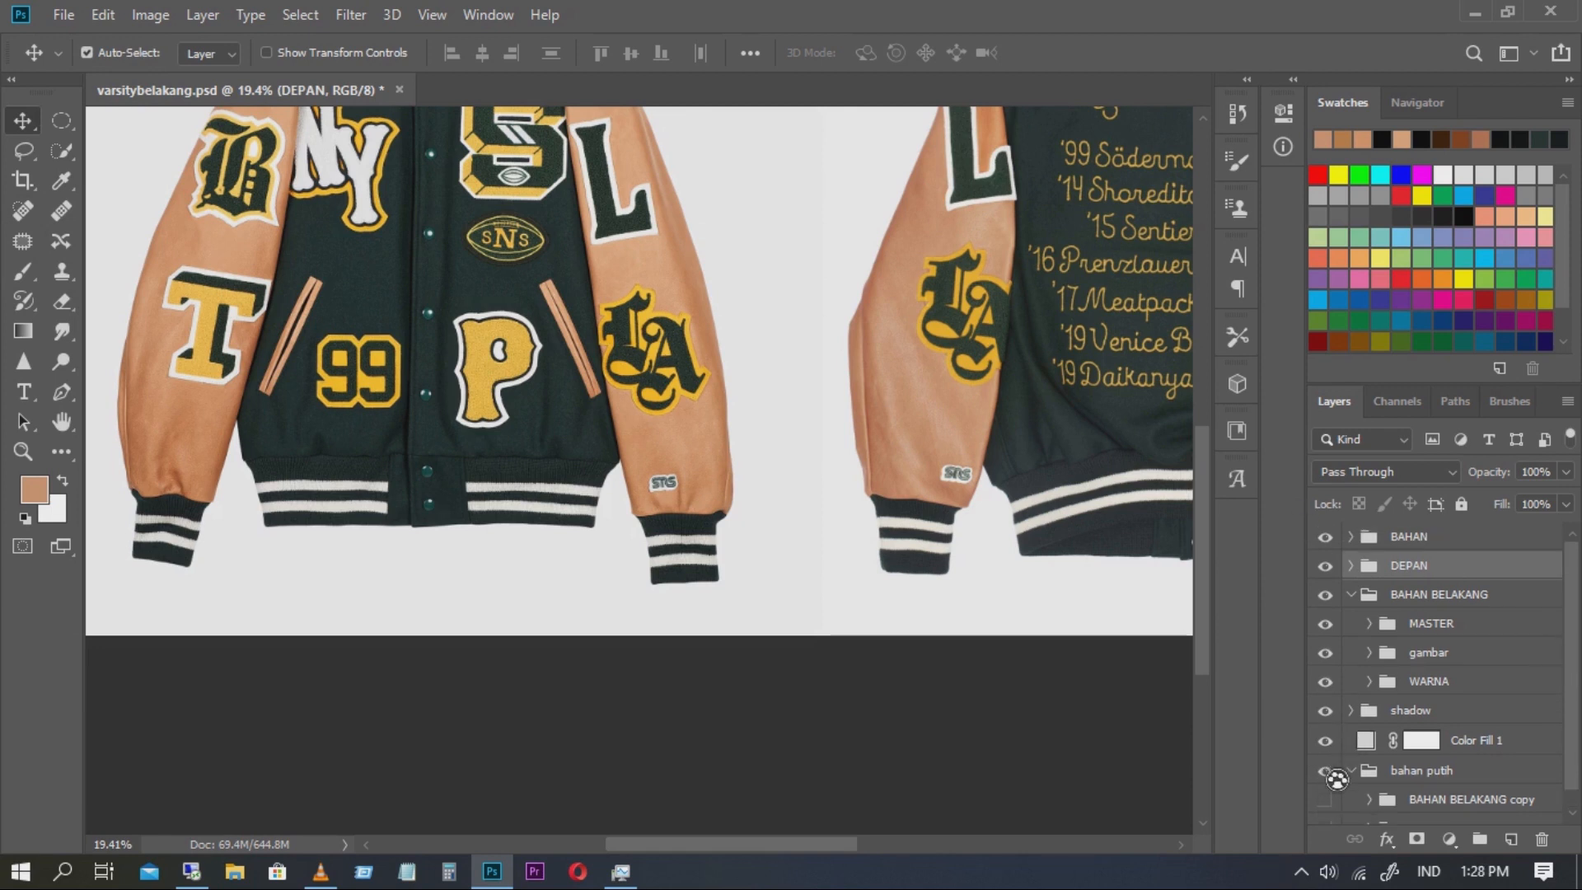
{"action": "left_click", "coordinate": [1325, 773], "text": "alt"}
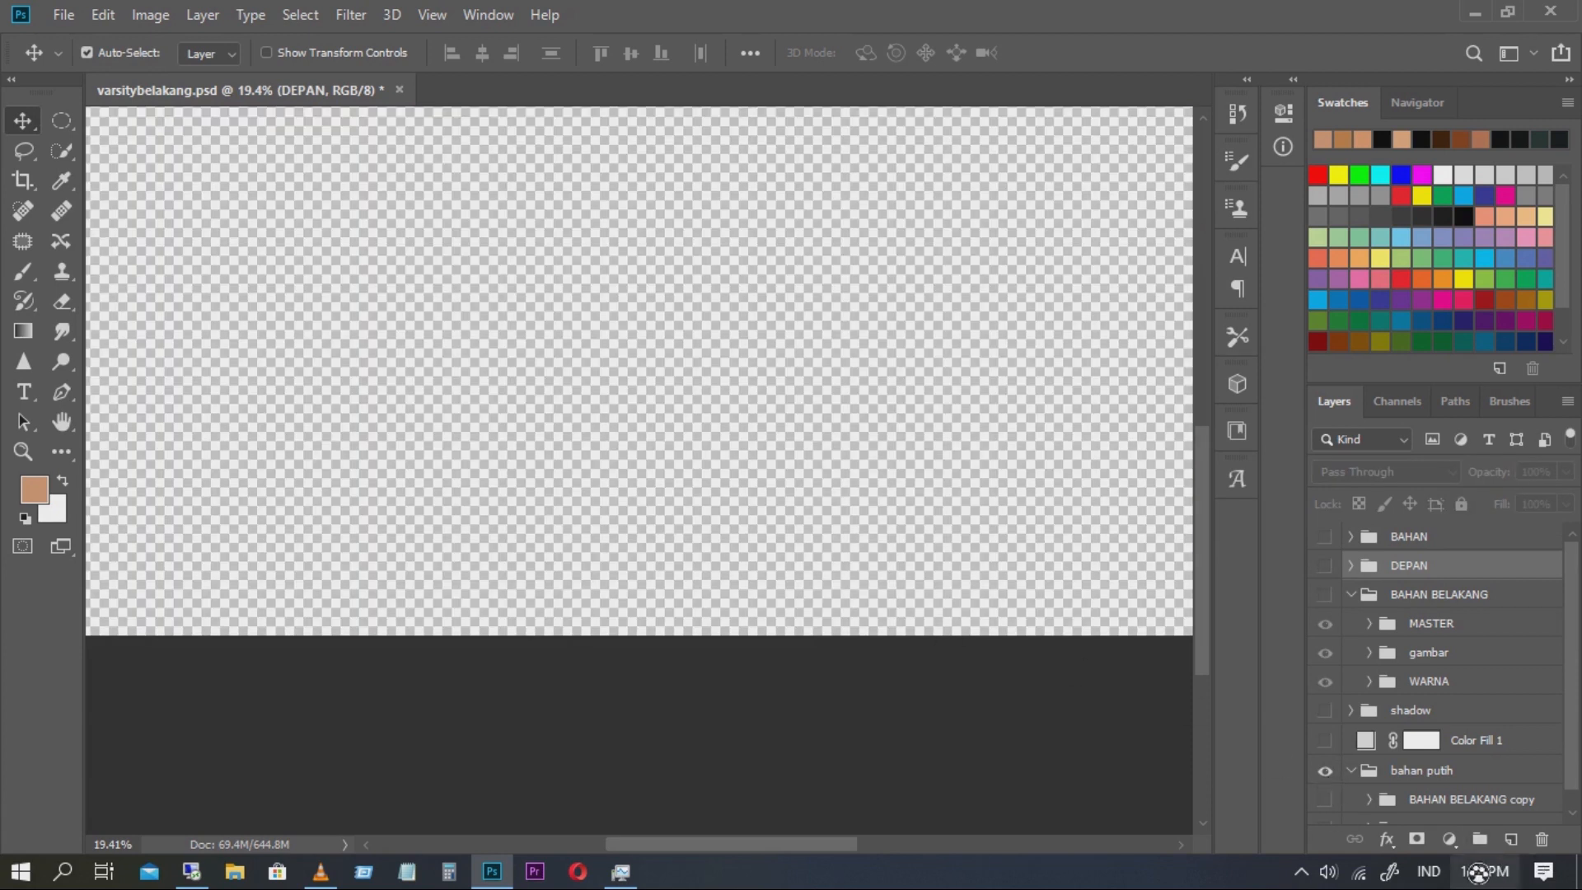
{"action": "left_click", "coordinate": [1325, 799]}
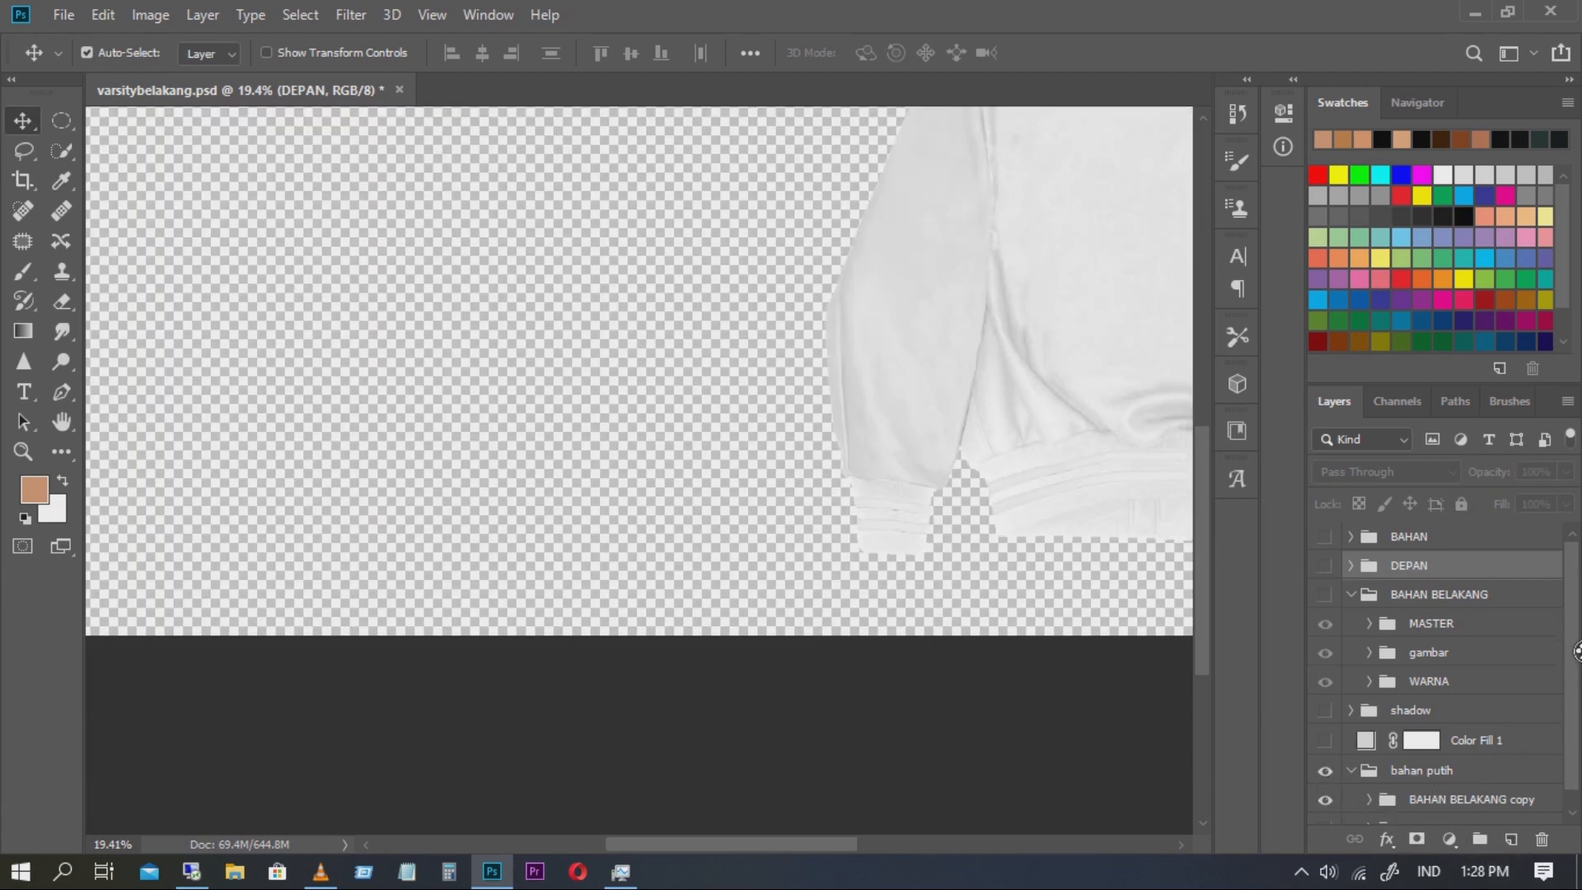
{"action": "scroll", "coordinate": [1324, 799], "scroll_direction": "down", "scroll_amount": 1}
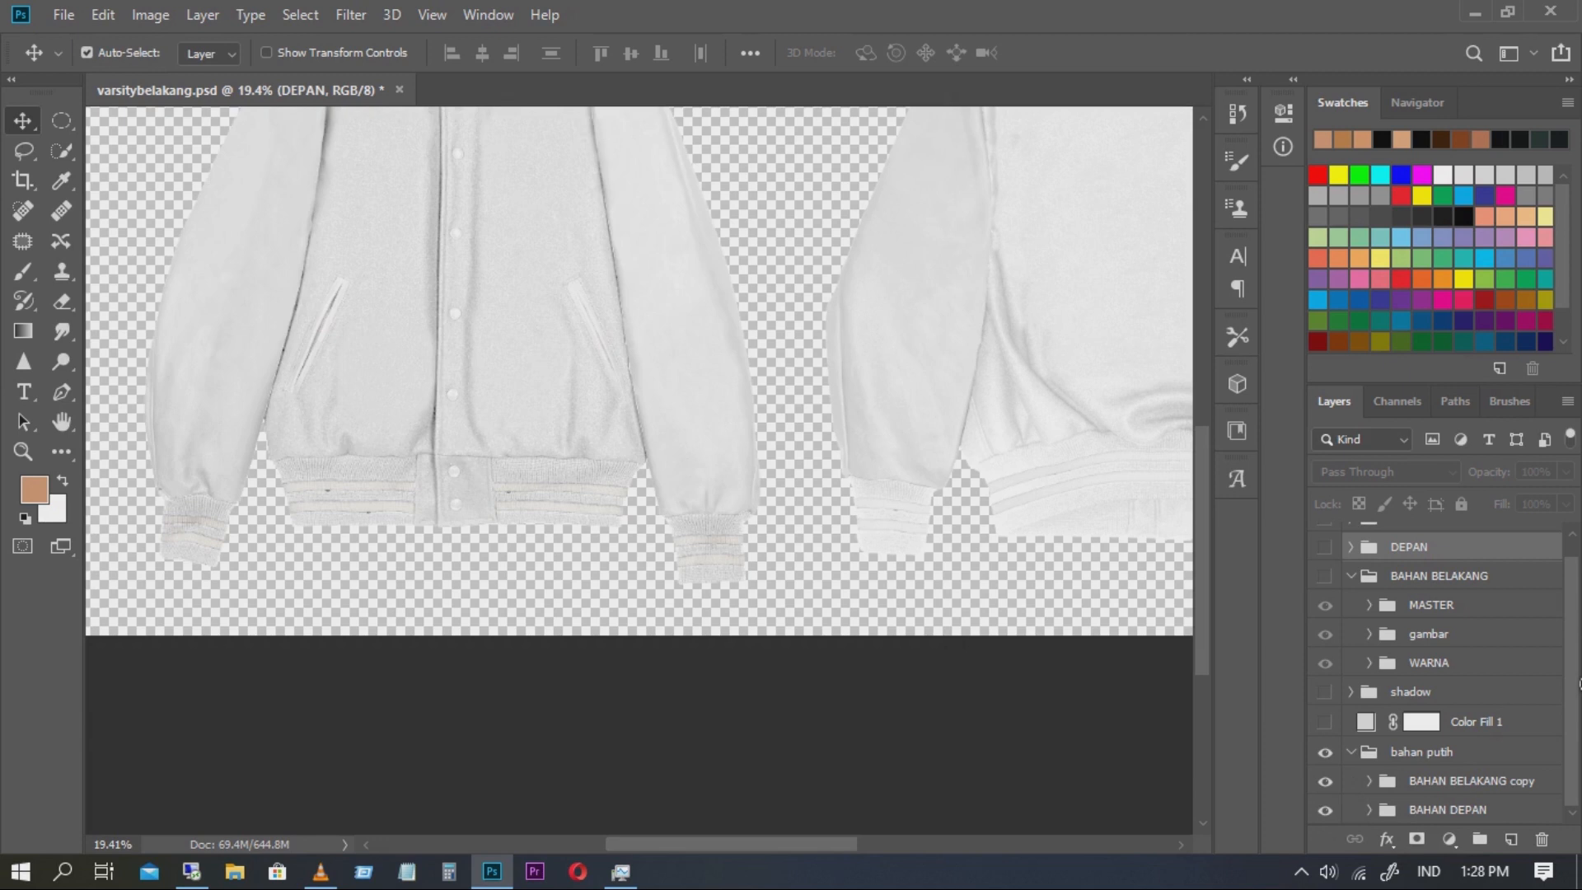
{"action": "scroll", "coordinate": [1352, 742], "scroll_direction": "up", "scroll_amount": 1}
{"action": "key", "text": "ctrl+minus"}
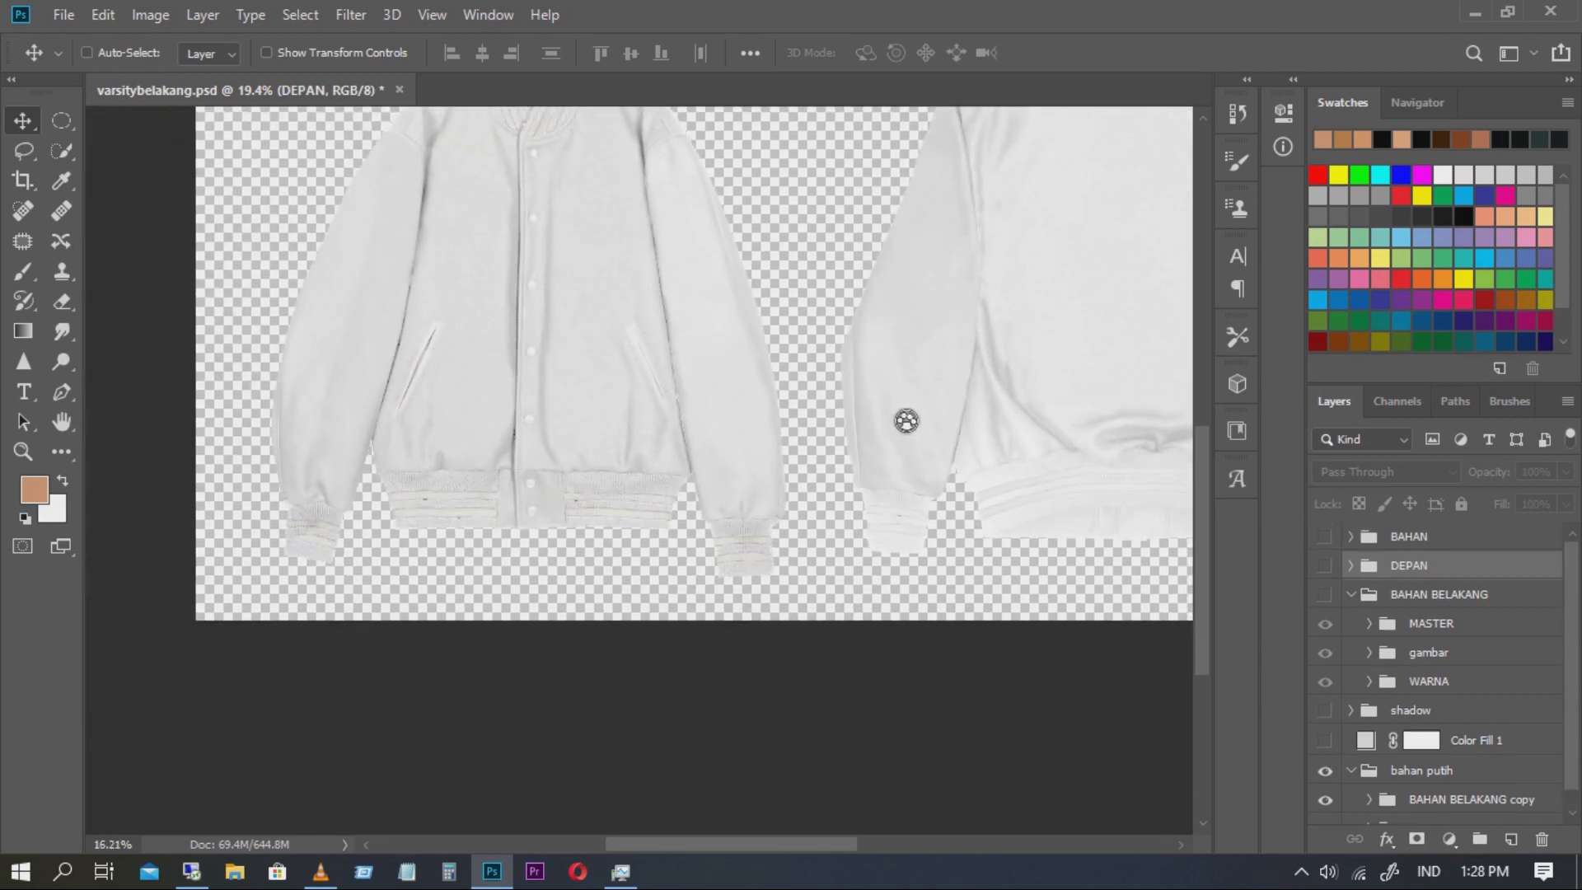
{"action": "key", "text": "ctrl+0"}
{"action": "left_click_drag", "start_coordinate": [1030, 628], "coordinate": [997, 608]}
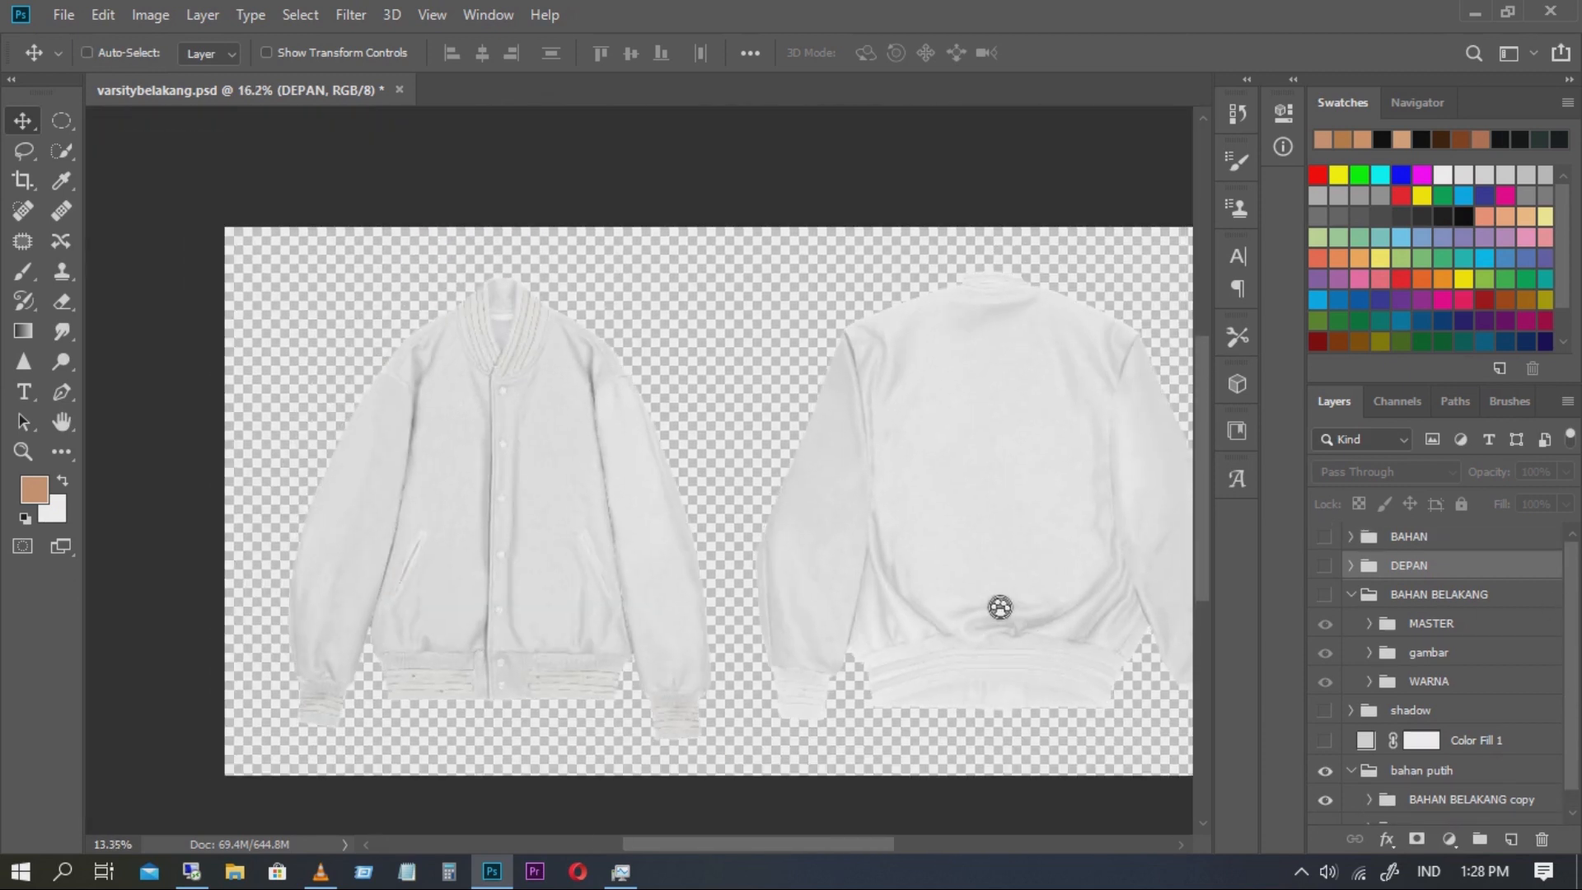
{"action": "key", "text": "ctrl+0"}
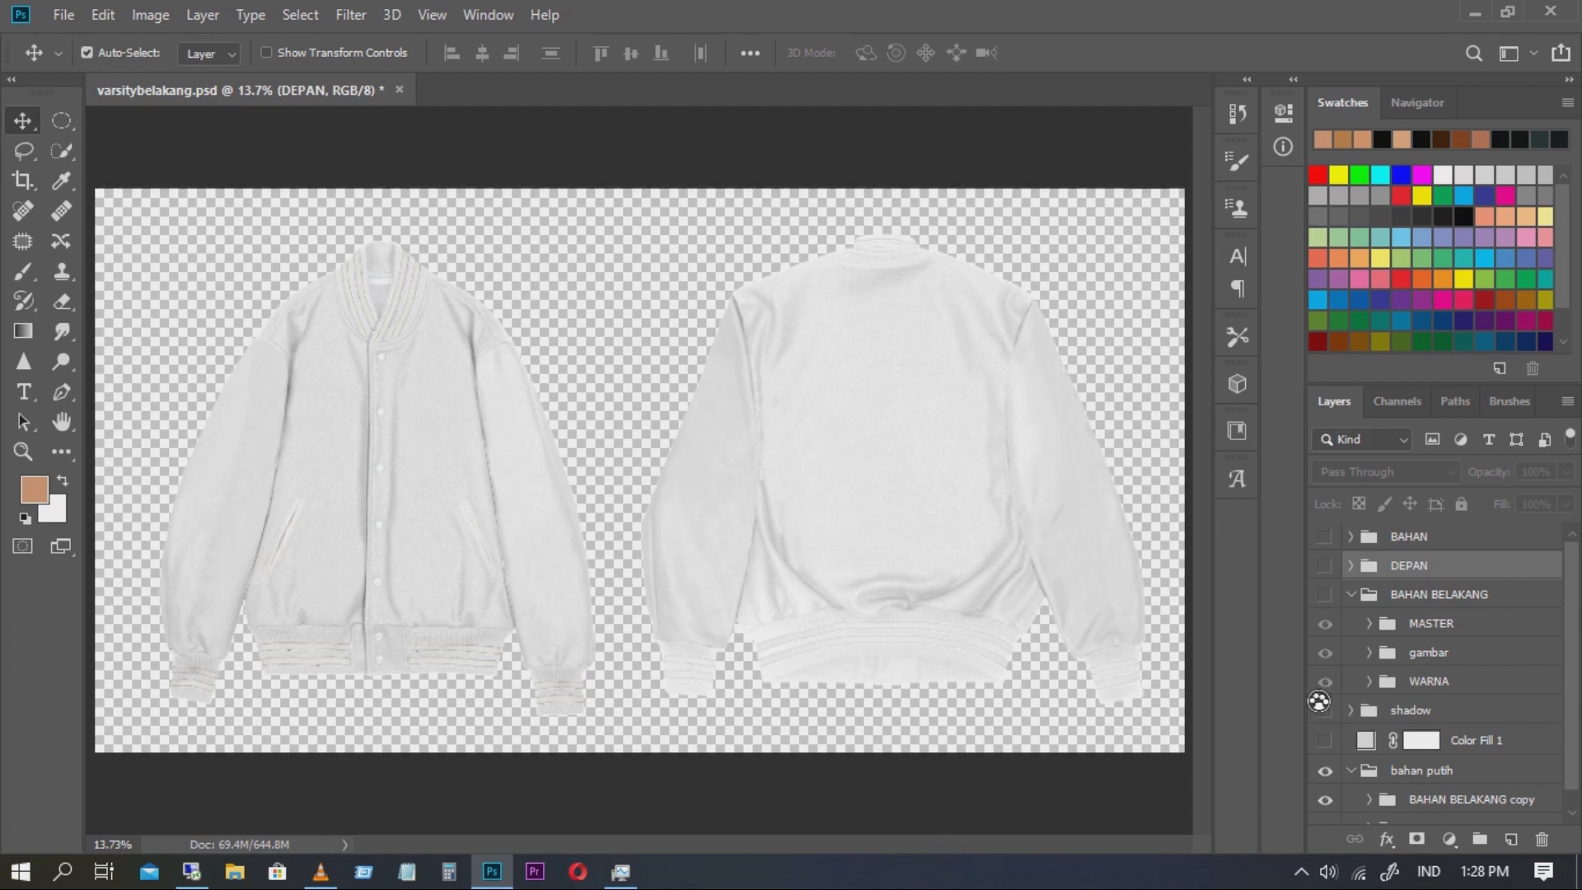
Show the BAHAN group and examine the letter patches on the original jacket's front and sleeves
{"action": "left_click", "coordinate": [1325, 537]}
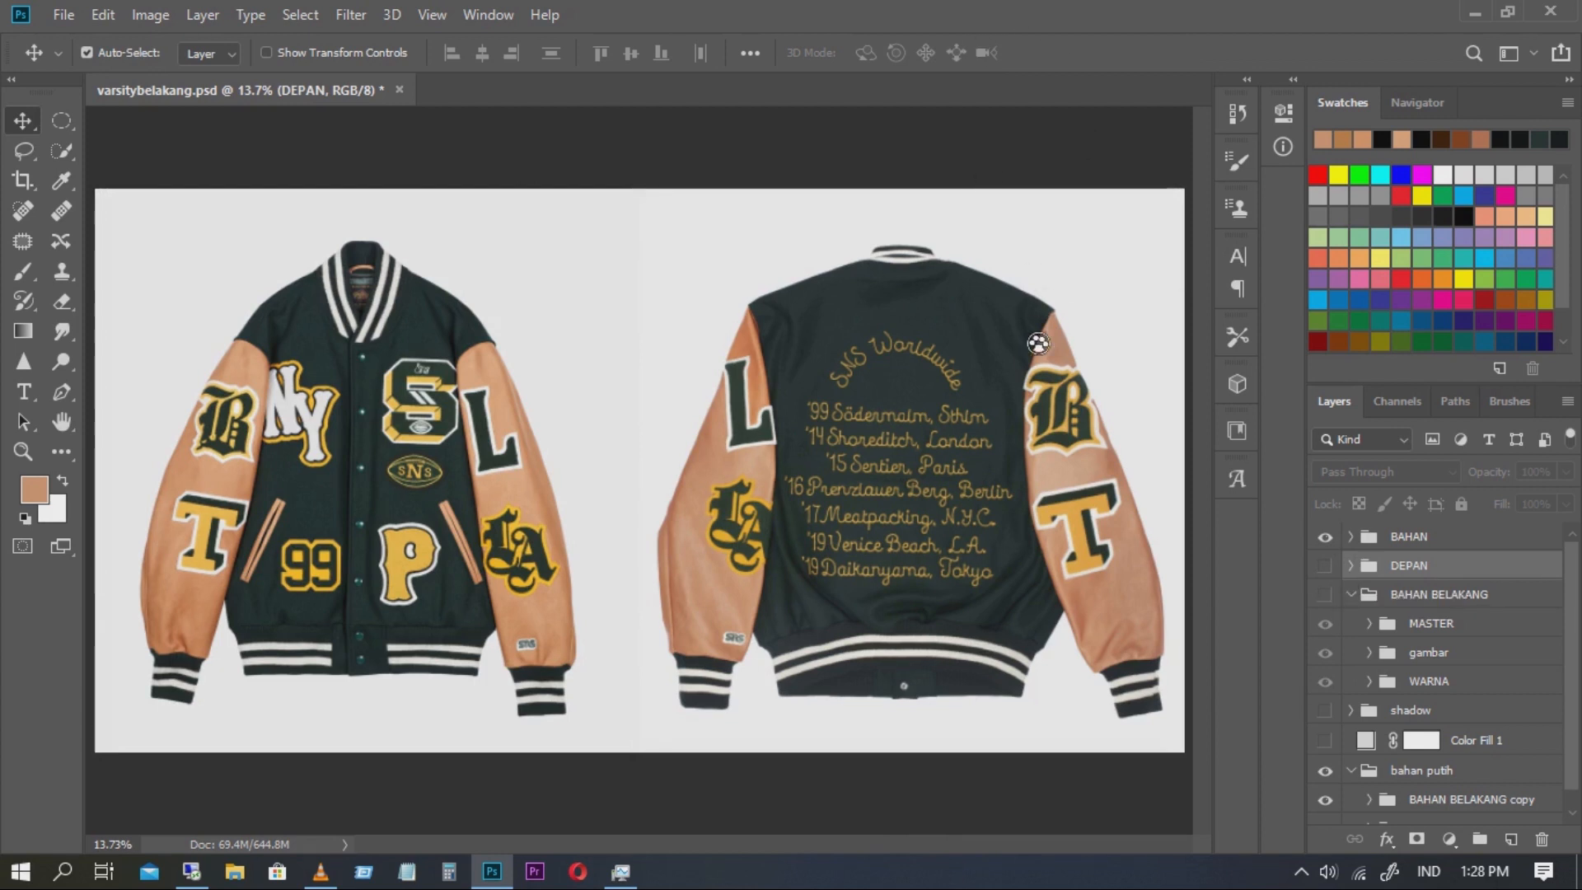
{"action": "left_click_drag", "start_coordinate": [1021, 350], "coordinate": [979, 414]}
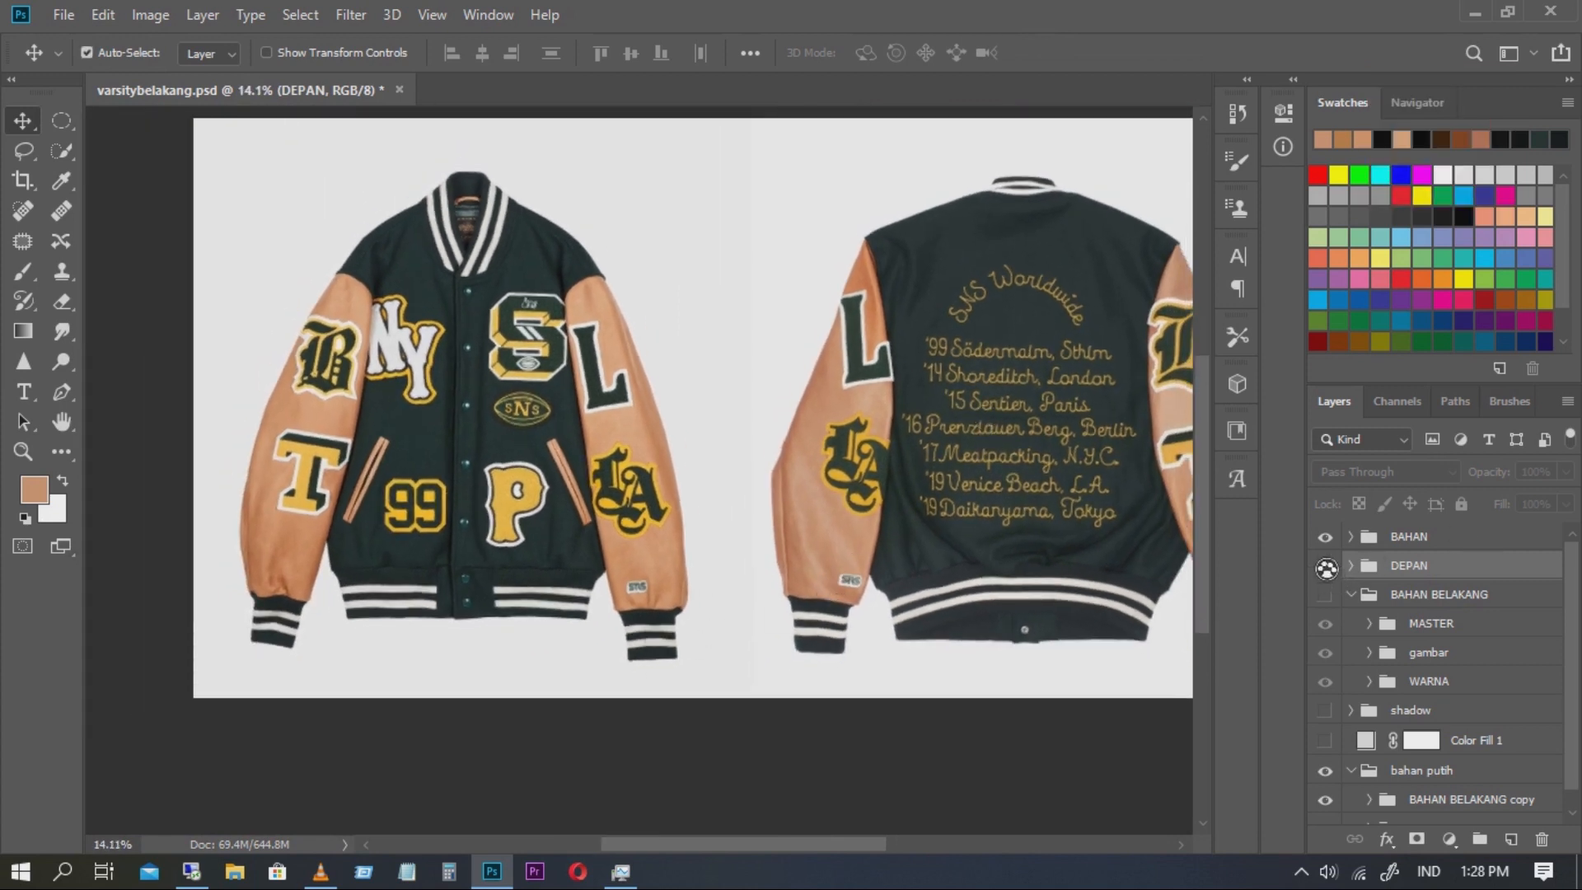
{"action": "left_click_drag", "start_coordinate": [628, 362], "coordinate": [711, 501]}
{"action": "left_click_drag", "start_coordinate": [537, 523], "coordinate": [937, 601]}
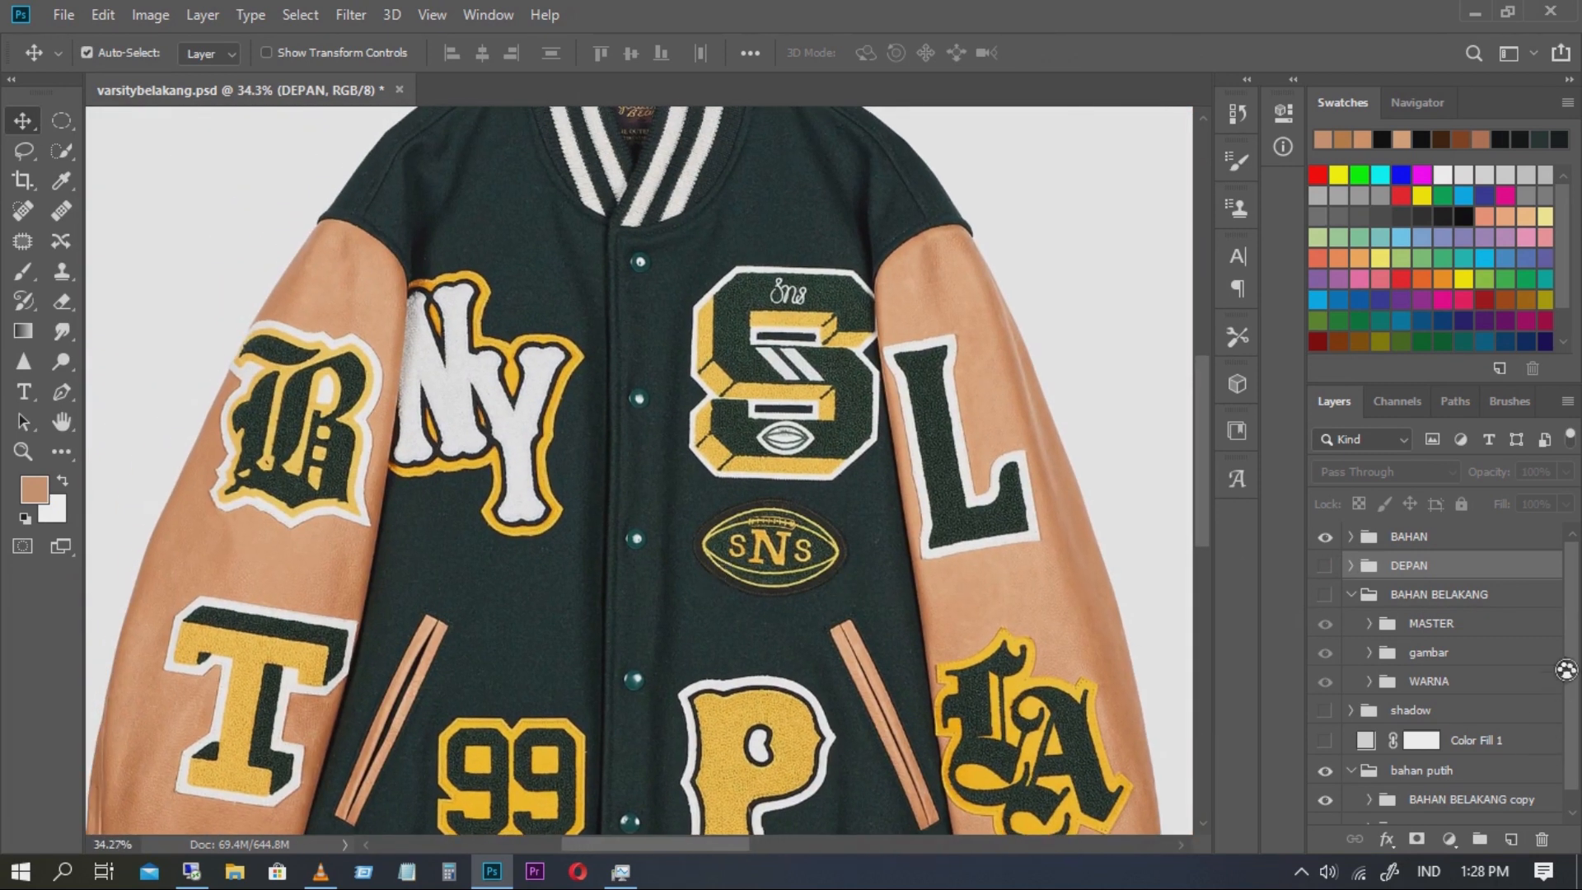
{"action": "left_click_drag", "start_coordinate": [327, 493], "coordinate": [455, 342]}
{"action": "left_click_drag", "start_coordinate": [1141, 584], "coordinate": [1010, 550]}
{"action": "scroll", "coordinate": [1579, 691], "scroll_direction": "down", "scroll_amount": 1}
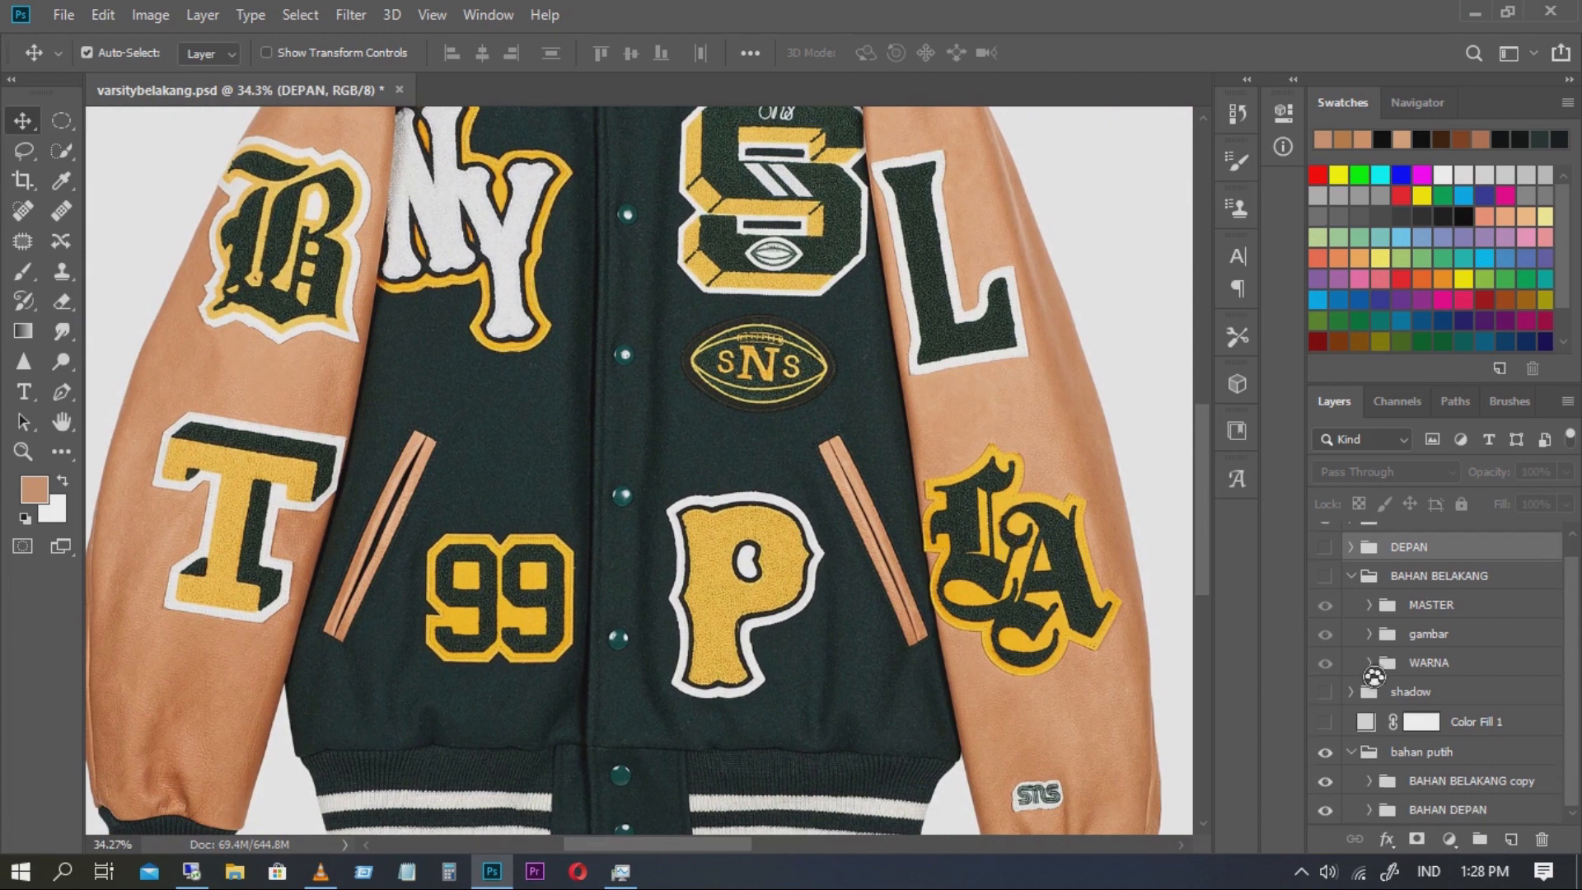
Hide the BAHAN group and look over the blank white front and back jackets
{"action": "left_click_drag", "start_coordinate": [1578, 664], "coordinate": [1577, 569]}
{"action": "left_click", "coordinate": [1326, 539]}
{"action": "scroll", "coordinate": [1579, 568], "scroll_direction": "down", "scroll_amount": 1}
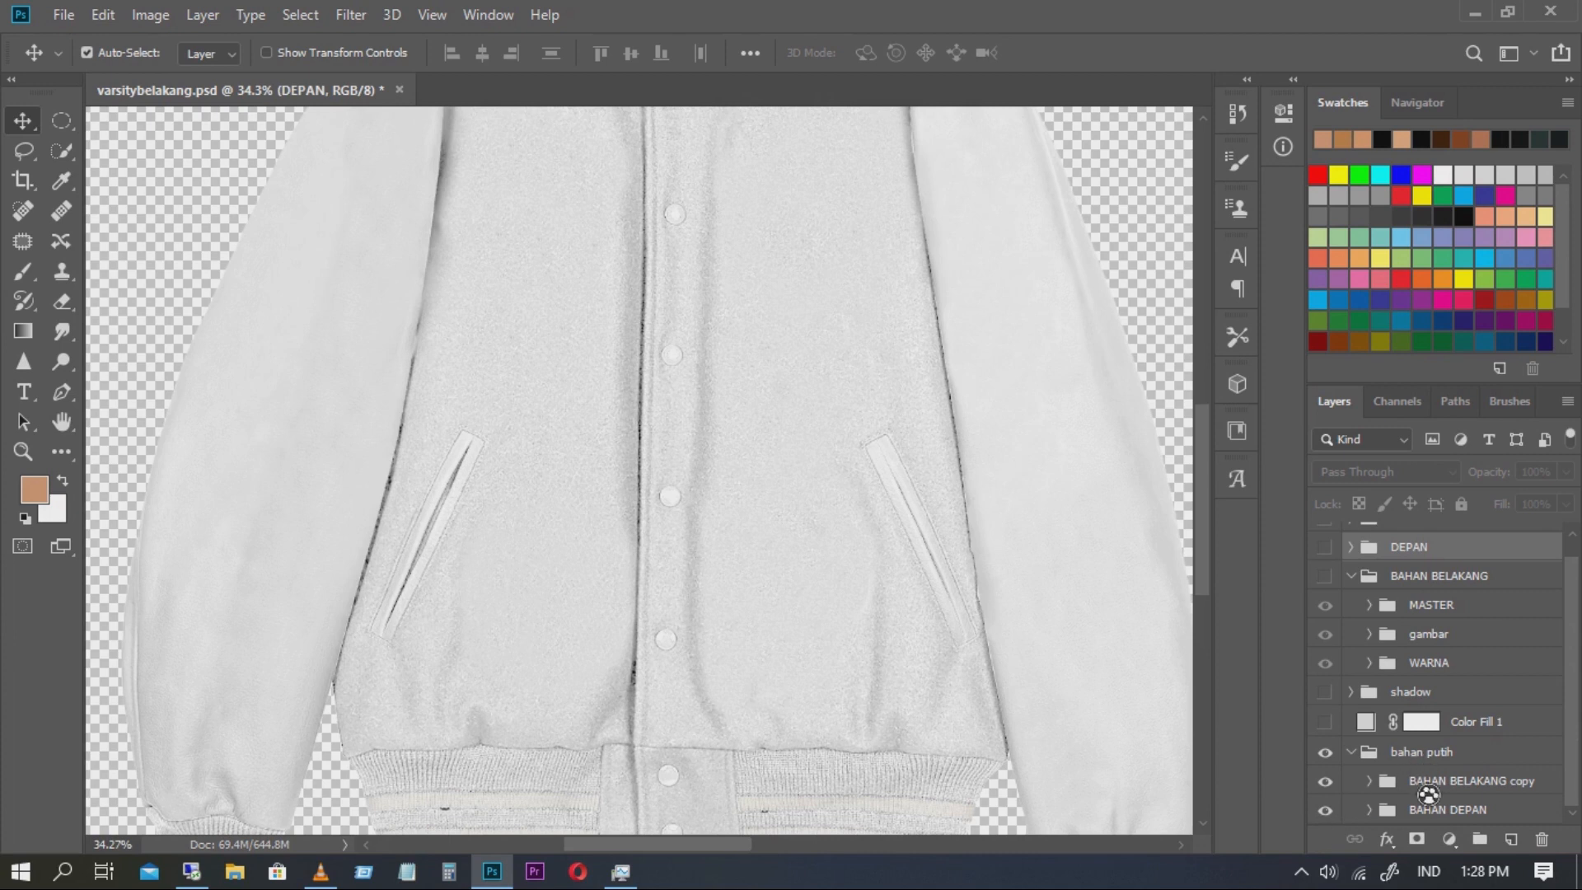
{"action": "scroll", "coordinate": [822, 657], "scroll_direction": "down", "scroll_amount": 5}
{"action": "key", "text": "ctrl+0"}
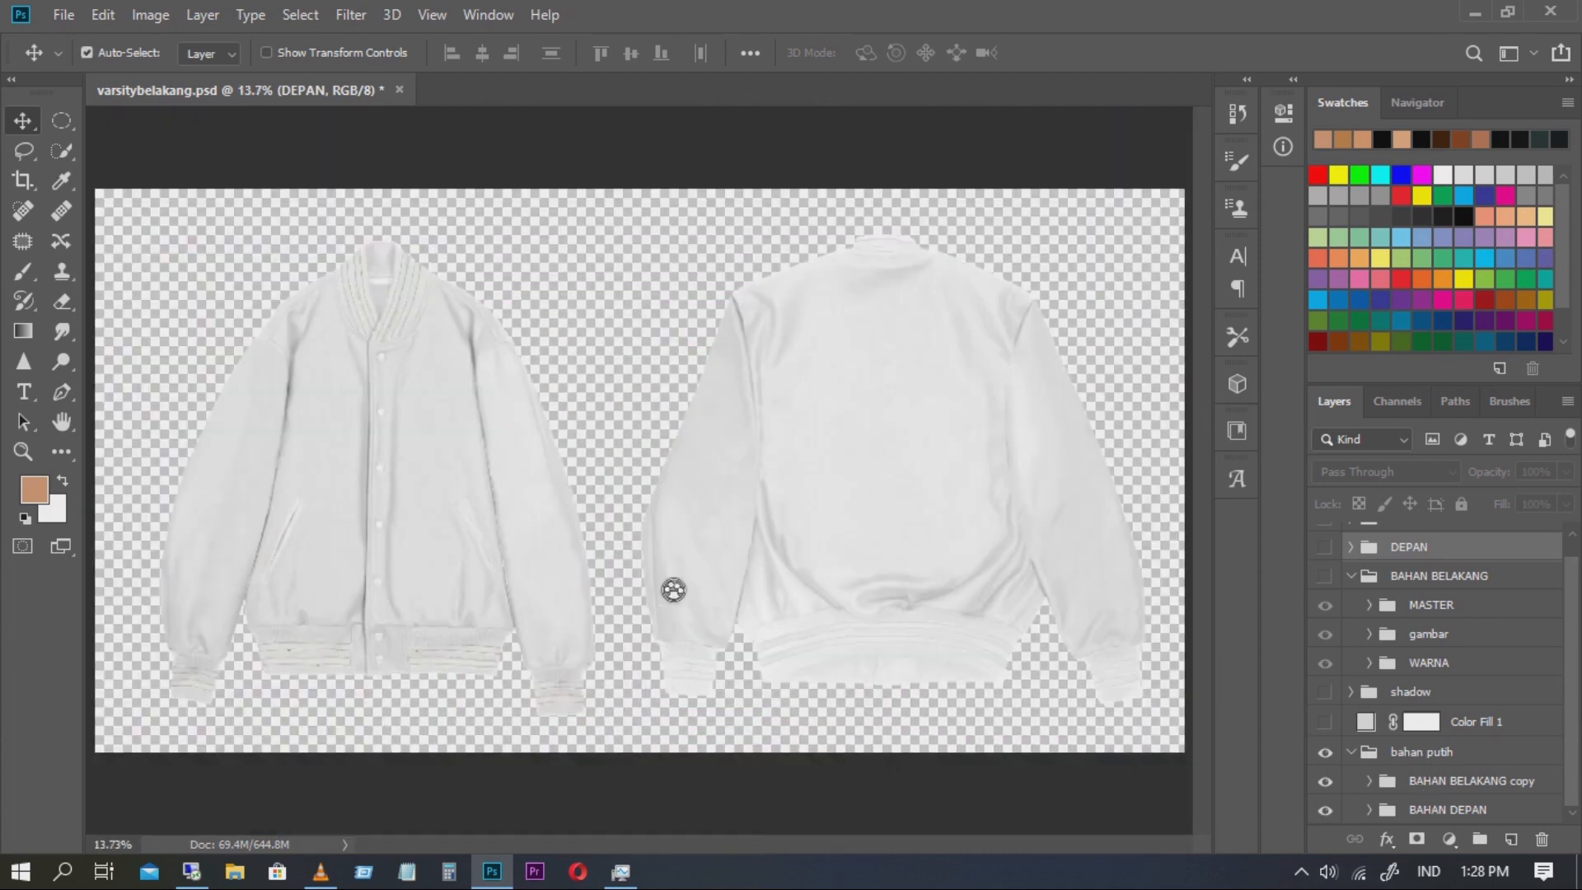
{"action": "scroll", "coordinate": [1569, 597], "scroll_direction": "up", "scroll_amount": 1}
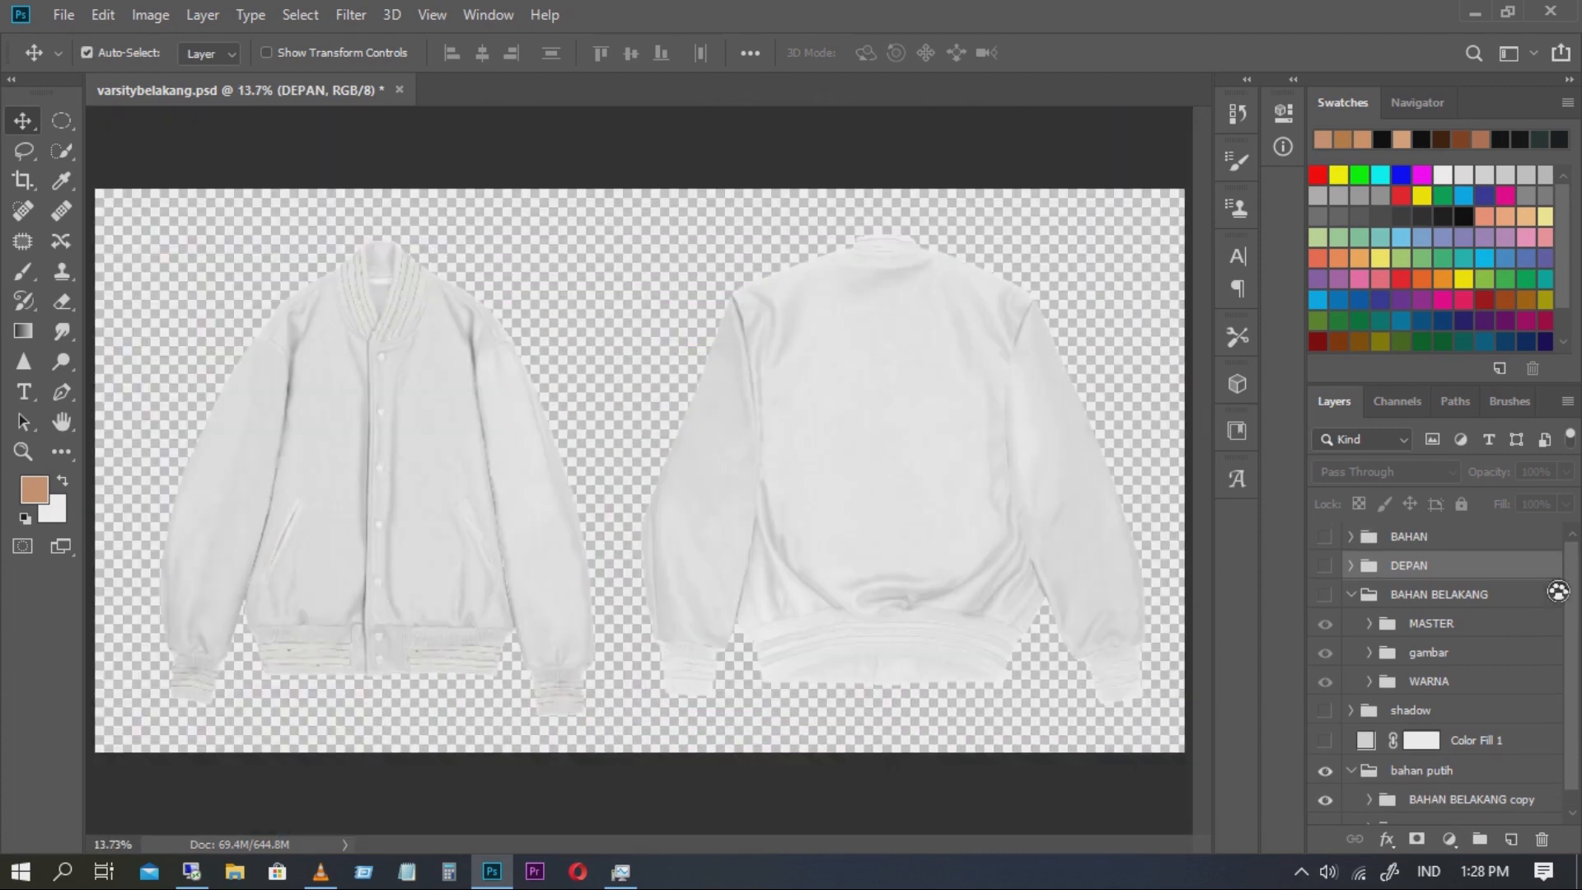
Show the Color Fill 1 background, the BAHAN BELAKANG and shadow groups, and the DEPAN group
{"action": "left_click", "coordinate": [1324, 740]}
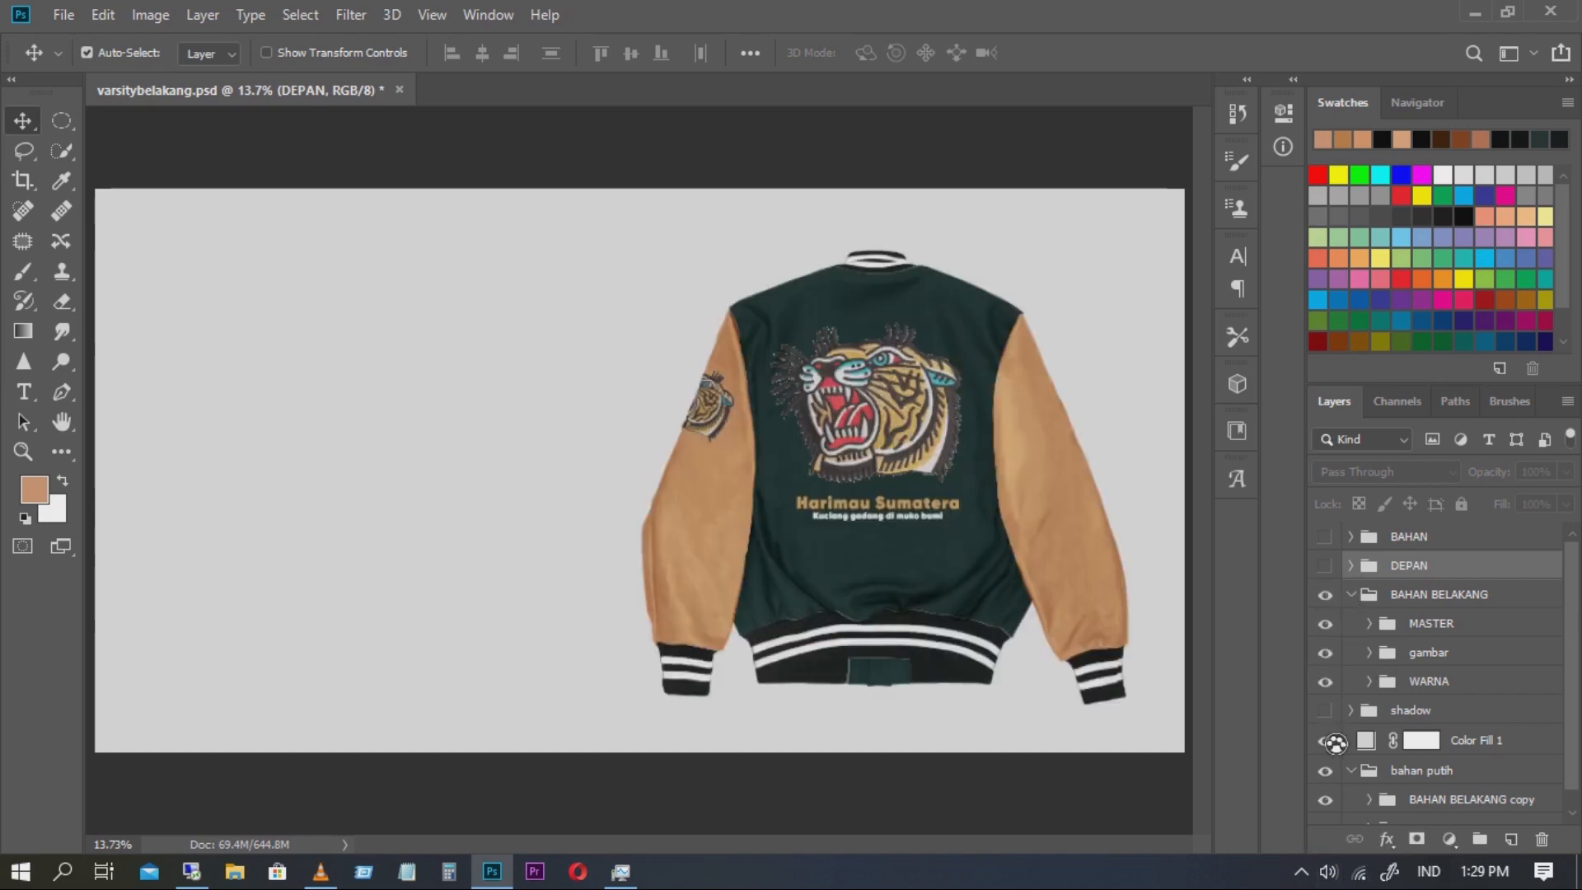
{"action": "left_click", "coordinate": [1324, 710]}
{"action": "left_click", "coordinate": [1324, 565]}
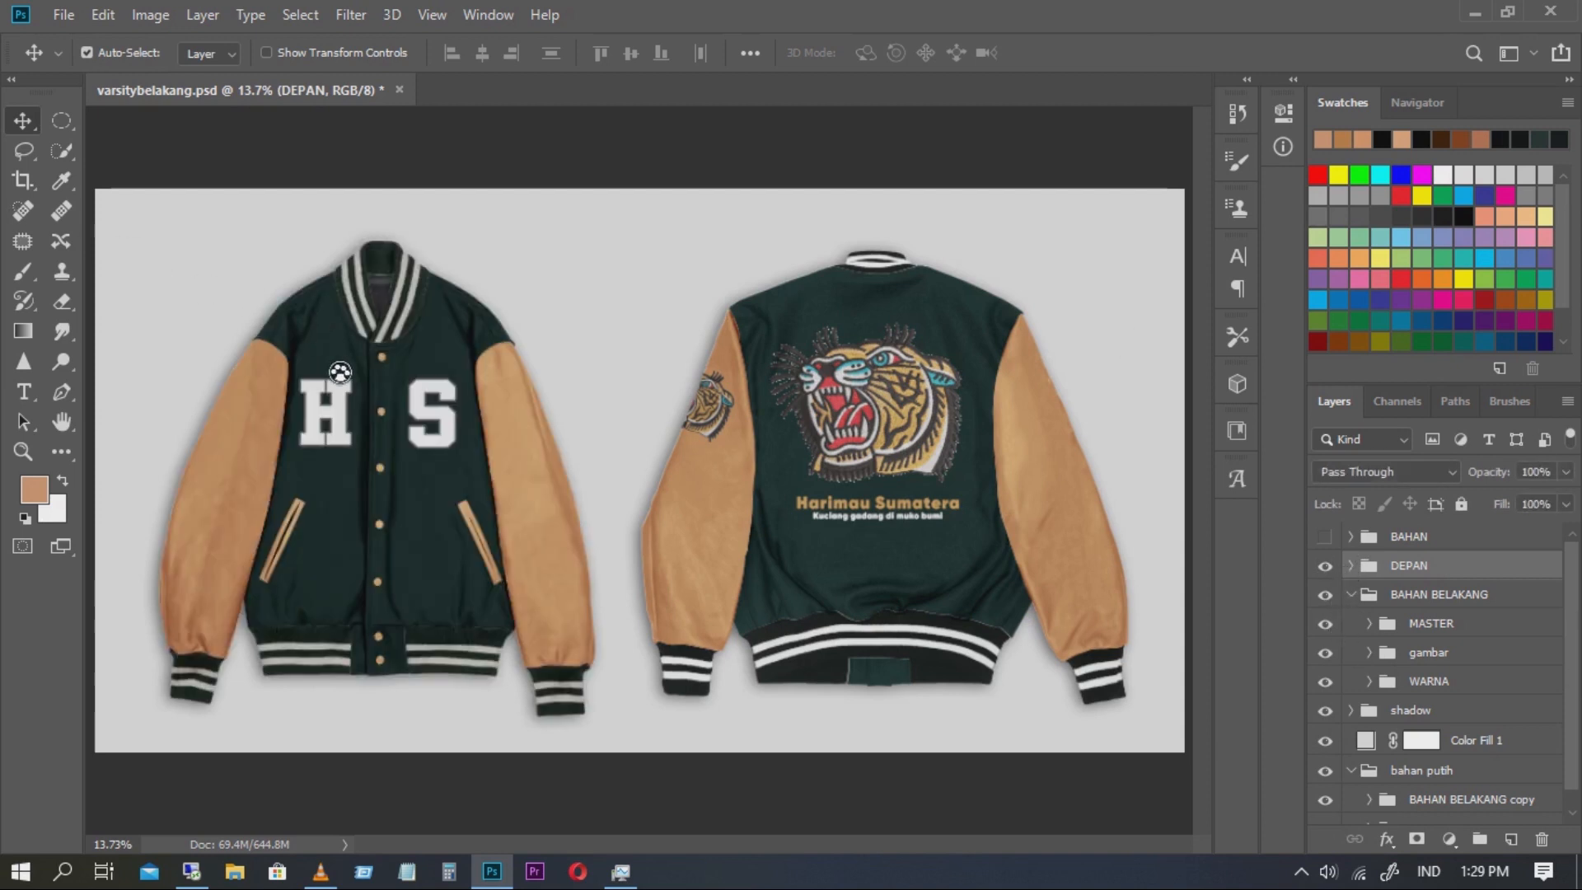
Examine the recolored jacket mockup, inspecting the H and S letters on the front and the tiger design on the back
{"action": "scroll", "coordinate": [346, 379], "scroll_direction": "up", "scroll_amount": 3}
{"action": "scroll", "coordinate": [462, 469], "scroll_direction": "down", "scroll_amount": 1}
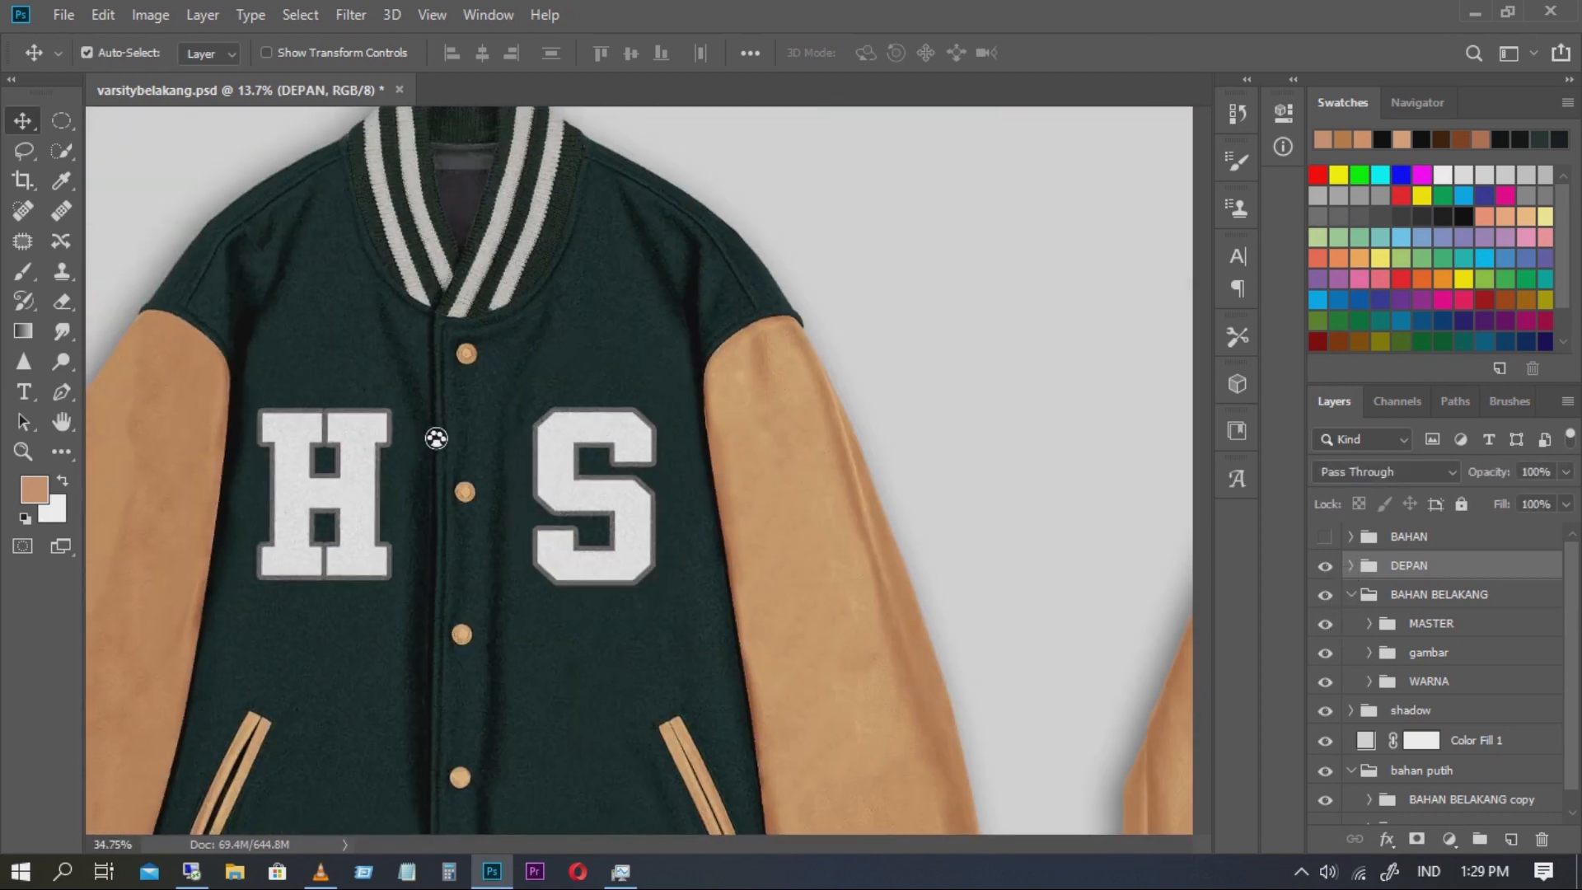
{"action": "scroll", "coordinate": [742, 569], "scroll_direction": "right", "scroll_amount": 3}
{"action": "scroll", "coordinate": [824, 511], "scroll_direction": "down", "scroll_amount": 3}
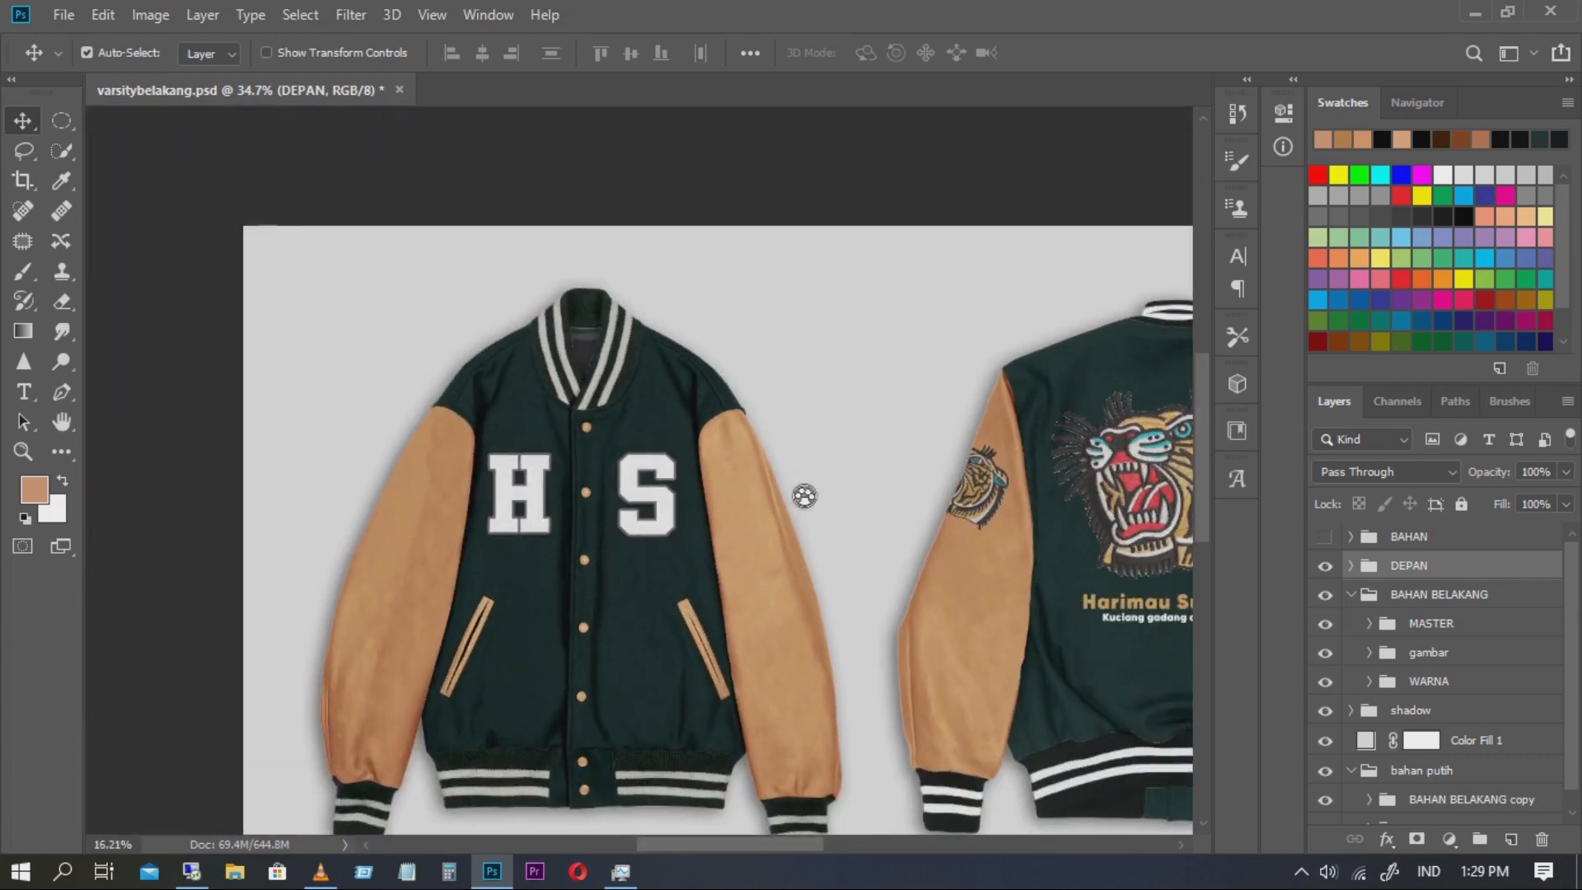
{"action": "scroll", "coordinate": [791, 486], "scroll_direction": "right", "scroll_amount": 2}
{"action": "scroll", "coordinate": [755, 471], "scroll_direction": "up", "scroll_amount": 3}
{"action": "scroll", "coordinate": [819, 512], "scroll_direction": "down", "scroll_amount": 3}
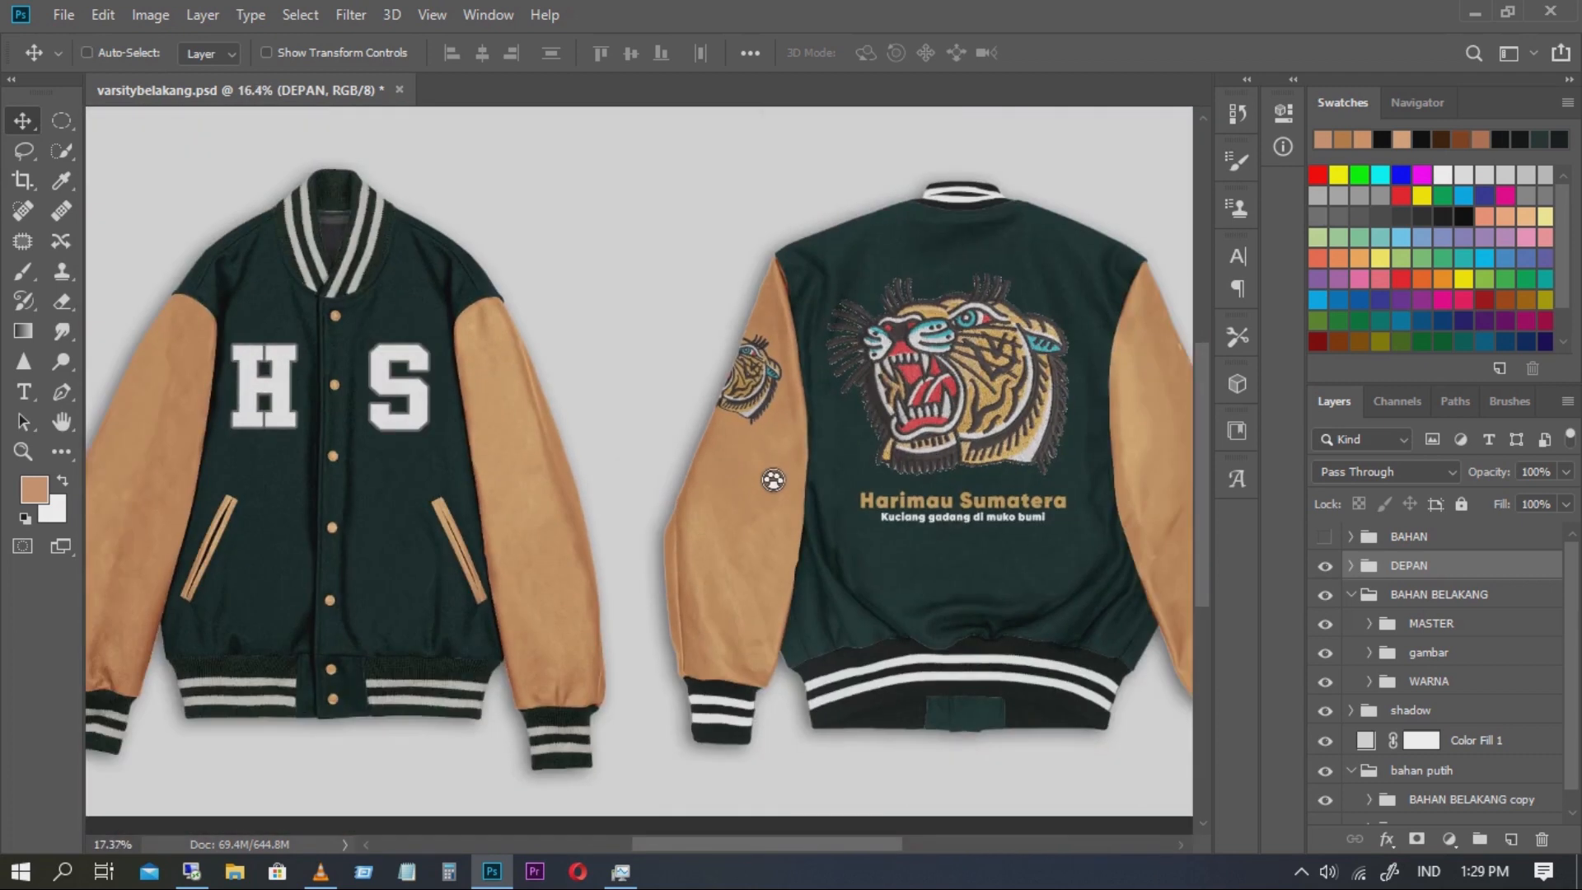
{"action": "mouse_move", "coordinate": [777, 479]}
{"action": "left_mouse_down"}
{"action": "mouse_move", "coordinate": [749, 463]}
{"action": "mouse_move", "coordinate": [765, 474]}
{"action": "left_mouse_up"}
{"action": "left_click_drag", "start_coordinate": [660, 477], "coordinate": [695, 487]}
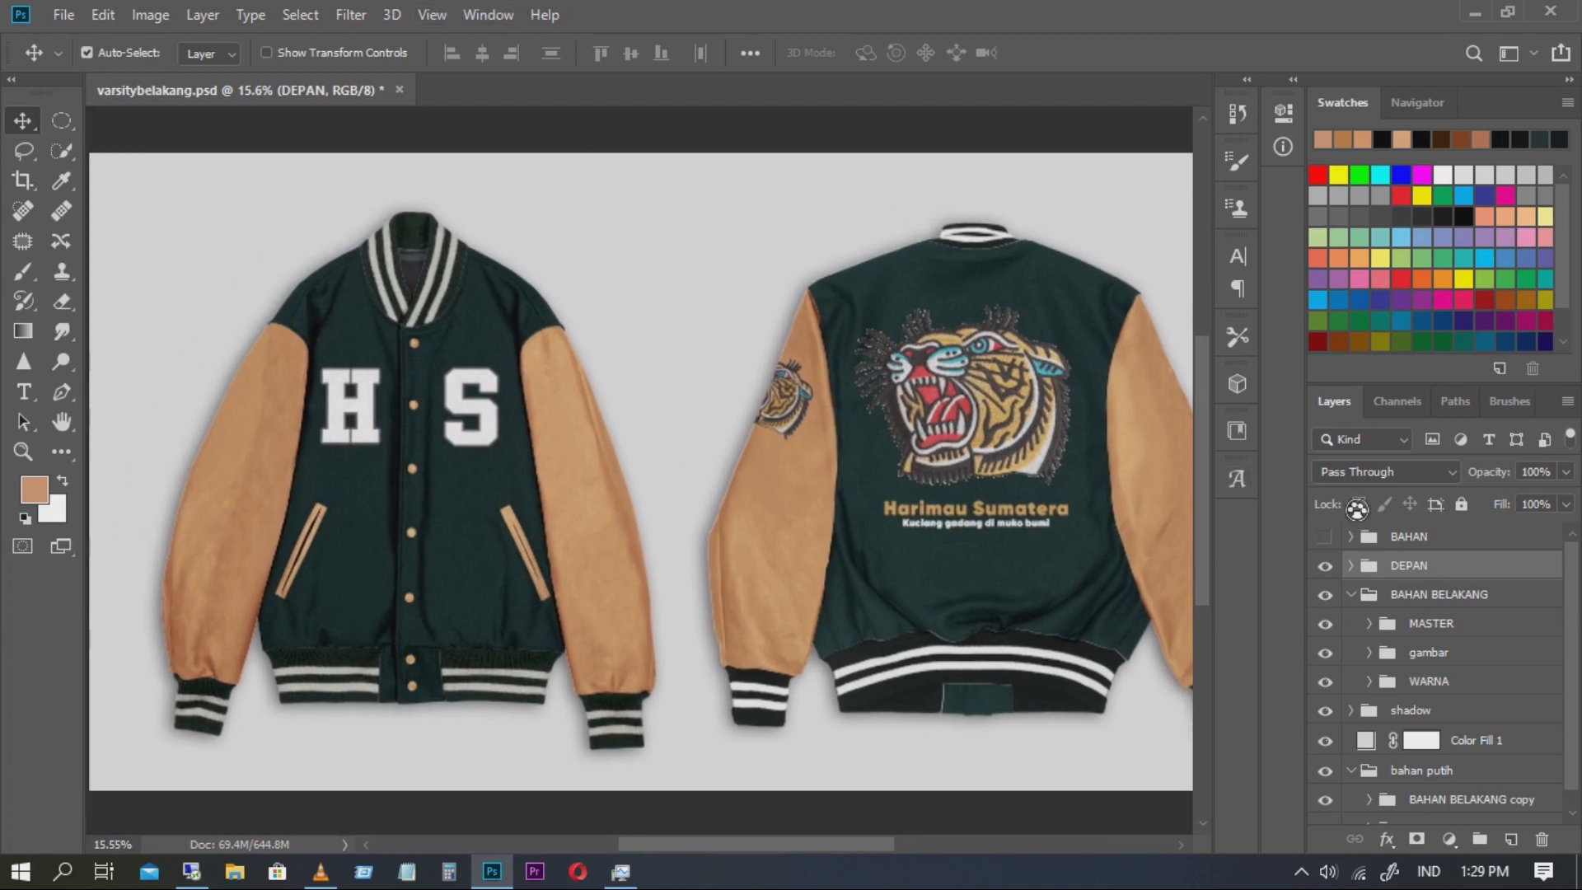
Check the front jacket by toggling the DEPAN group's visibility off and on, and expand the group
{"action": "mouse_move", "coordinate": [1575, 613]}
{"action": "left_mouse_down"}
{"action": "mouse_move", "coordinate": [1579, 640]}
{"action": "mouse_move", "coordinate": [1578, 613]}
{"action": "left_mouse_up"}
{"action": "left_click", "coordinate": [1325, 565]}
{"action": "left_click", "coordinate": [1325, 565]}
{"action": "left_click", "coordinate": [1352, 566]}
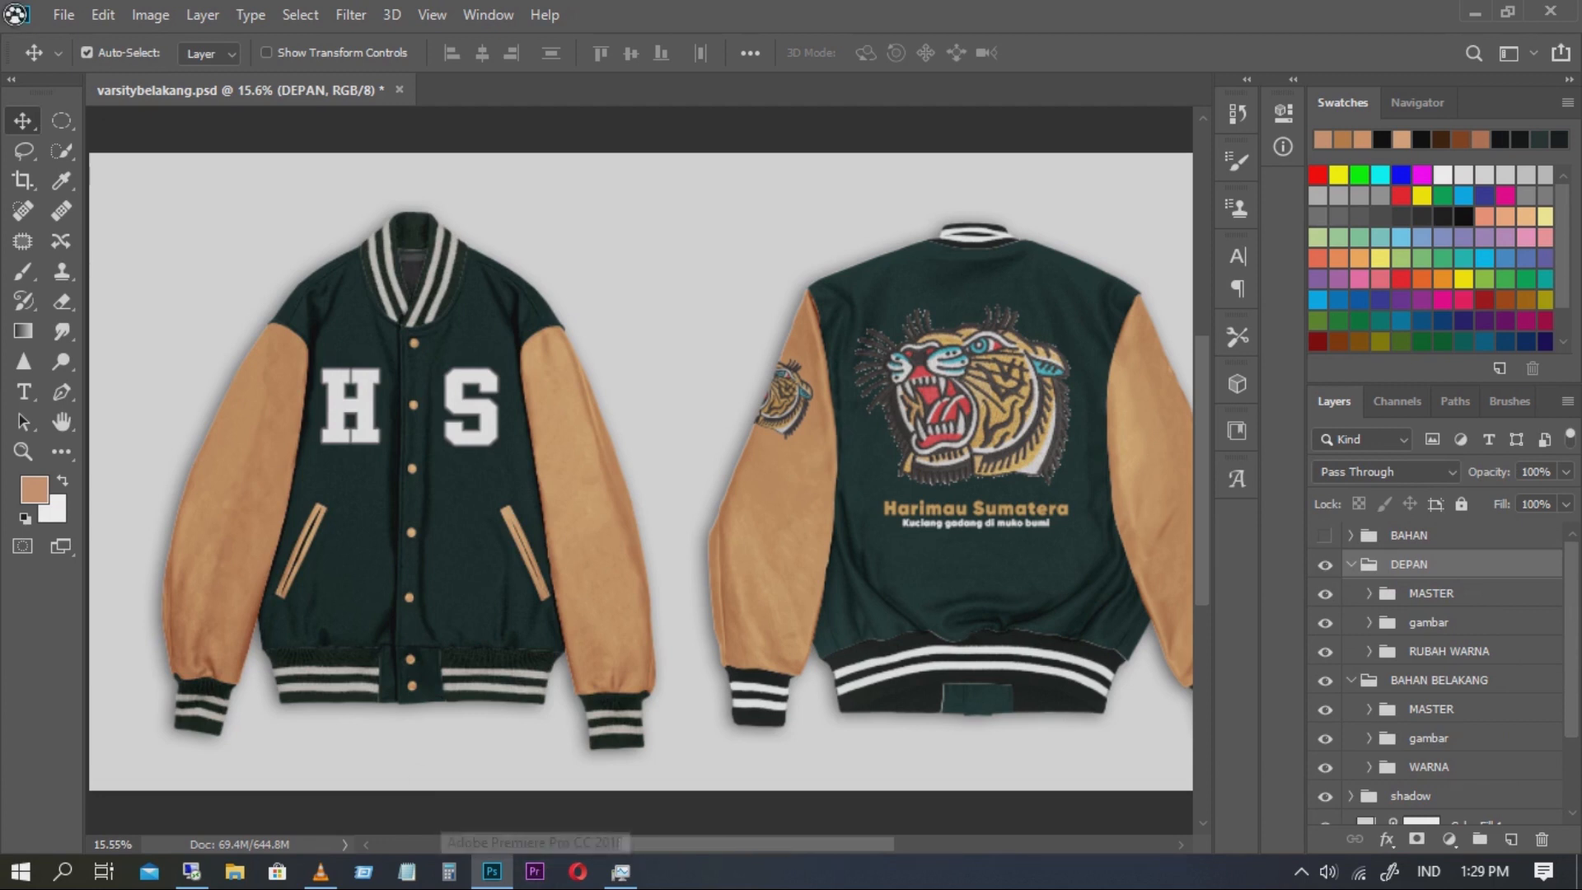
{"action": "scroll", "coordinate": [709, 368], "scroll_direction": "left", "scroll_amount": 5}
{"action": "left_click_drag", "start_coordinate": [755, 334], "coordinate": [776, 396]}
{"action": "left_click_drag", "start_coordinate": [904, 573], "coordinate": [880, 513]}
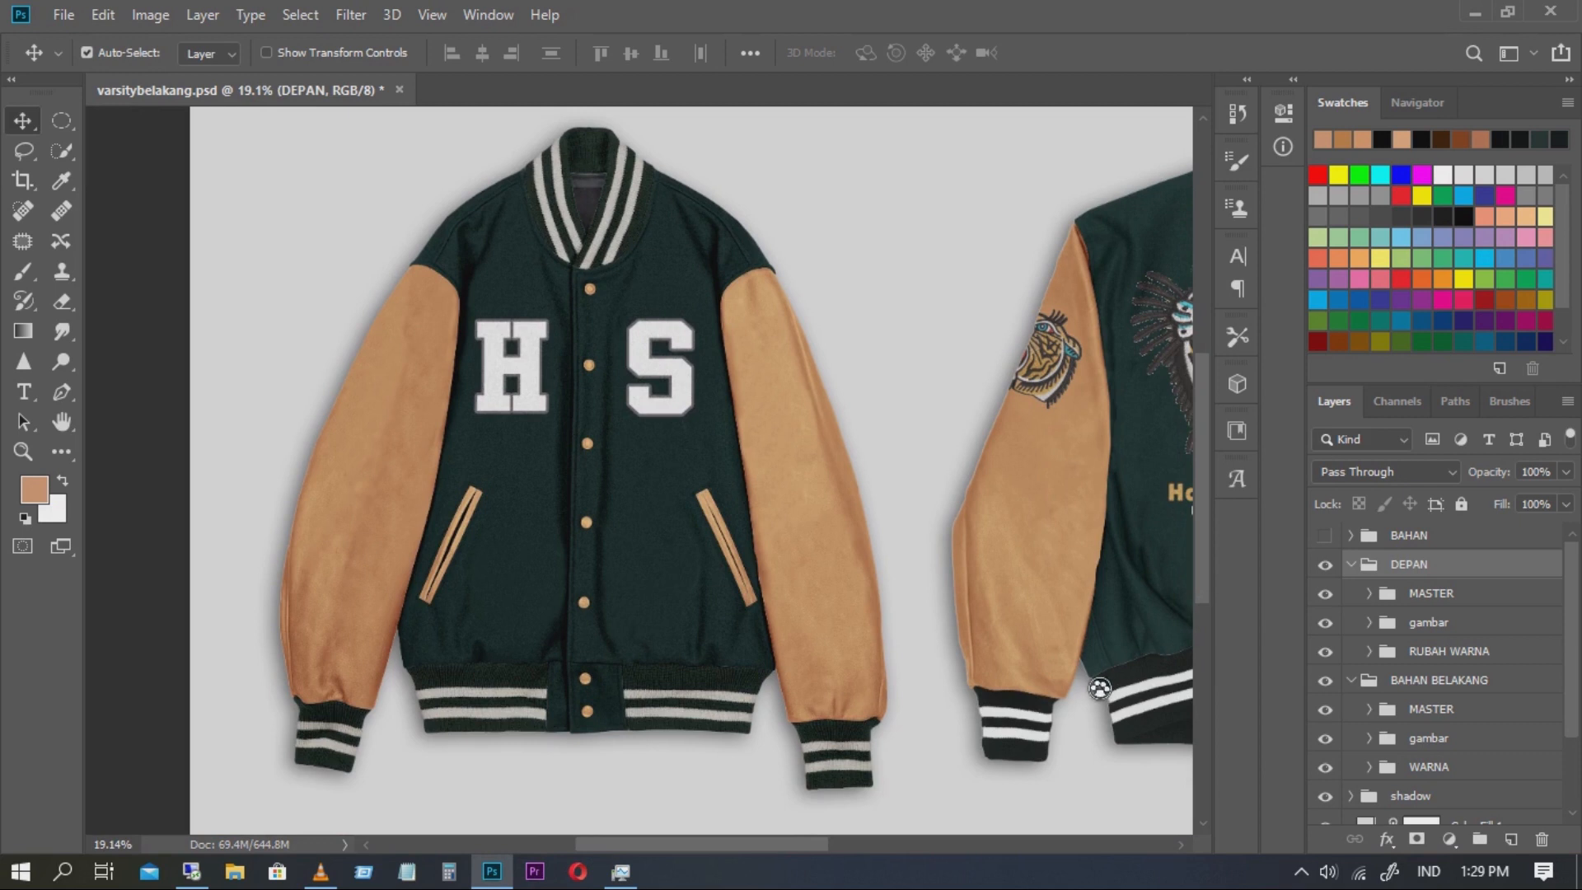
Look over the front jacket up close and go through the MASTER, gambar and RUBAH WARNA groups inside DEPAN
{"action": "left_click_drag", "start_coordinate": [704, 338], "coordinate": [829, 505]}
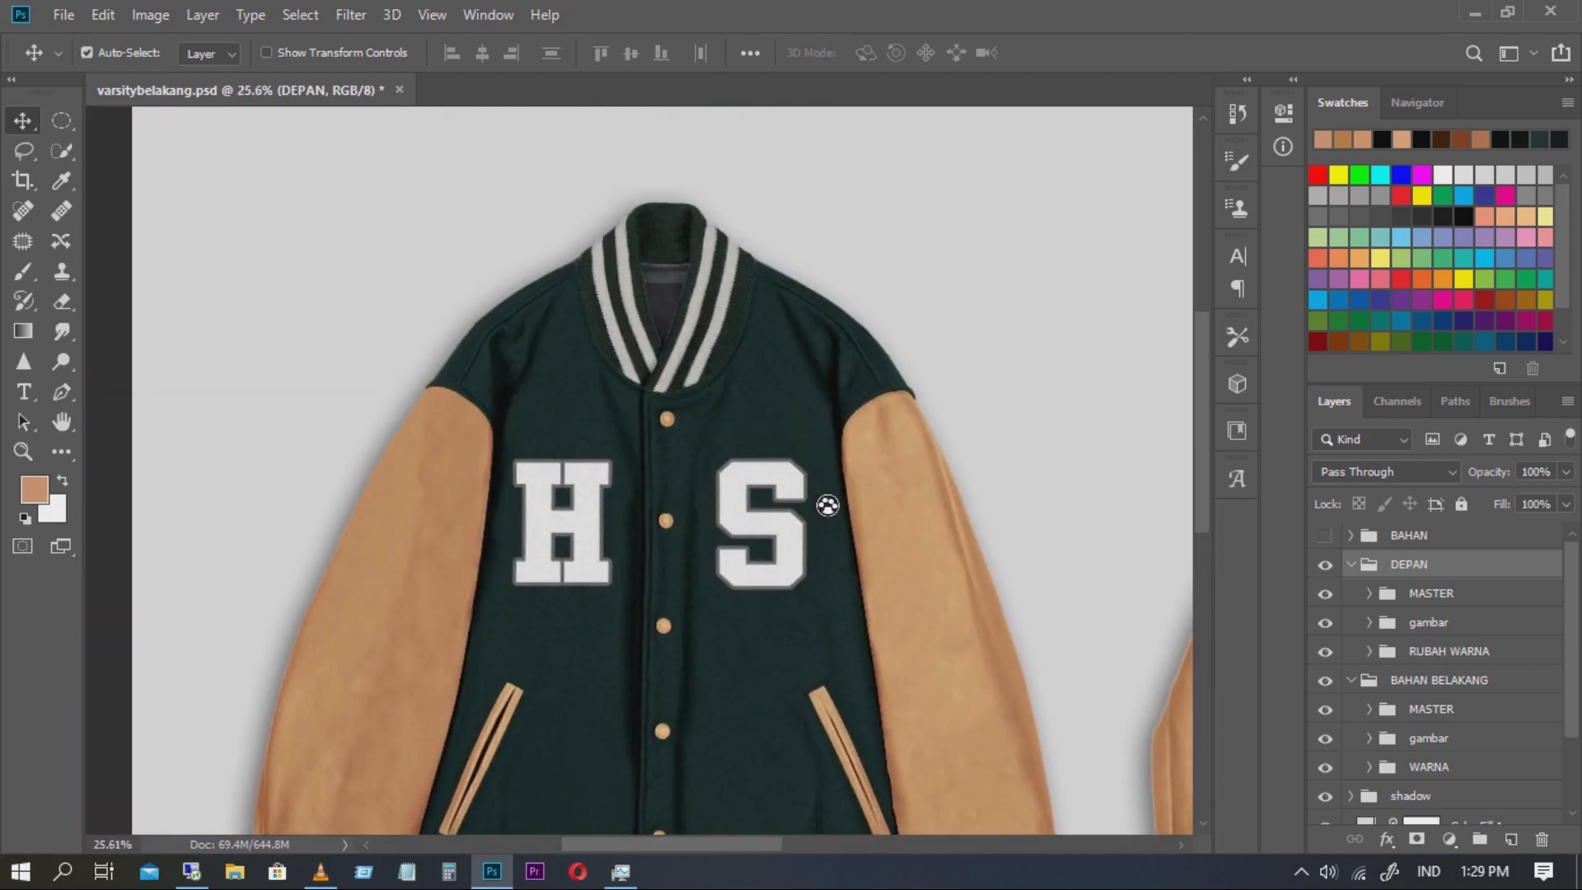
{"action": "mouse_move", "coordinate": [905, 575]}
{"action": "left_mouse_down"}
{"action": "mouse_move", "coordinate": [885, 558]}
{"action": "mouse_move", "coordinate": [897, 571]}
{"action": "left_mouse_up"}
{"action": "left_click_drag", "start_coordinate": [843, 633], "coordinate": [792, 442]}
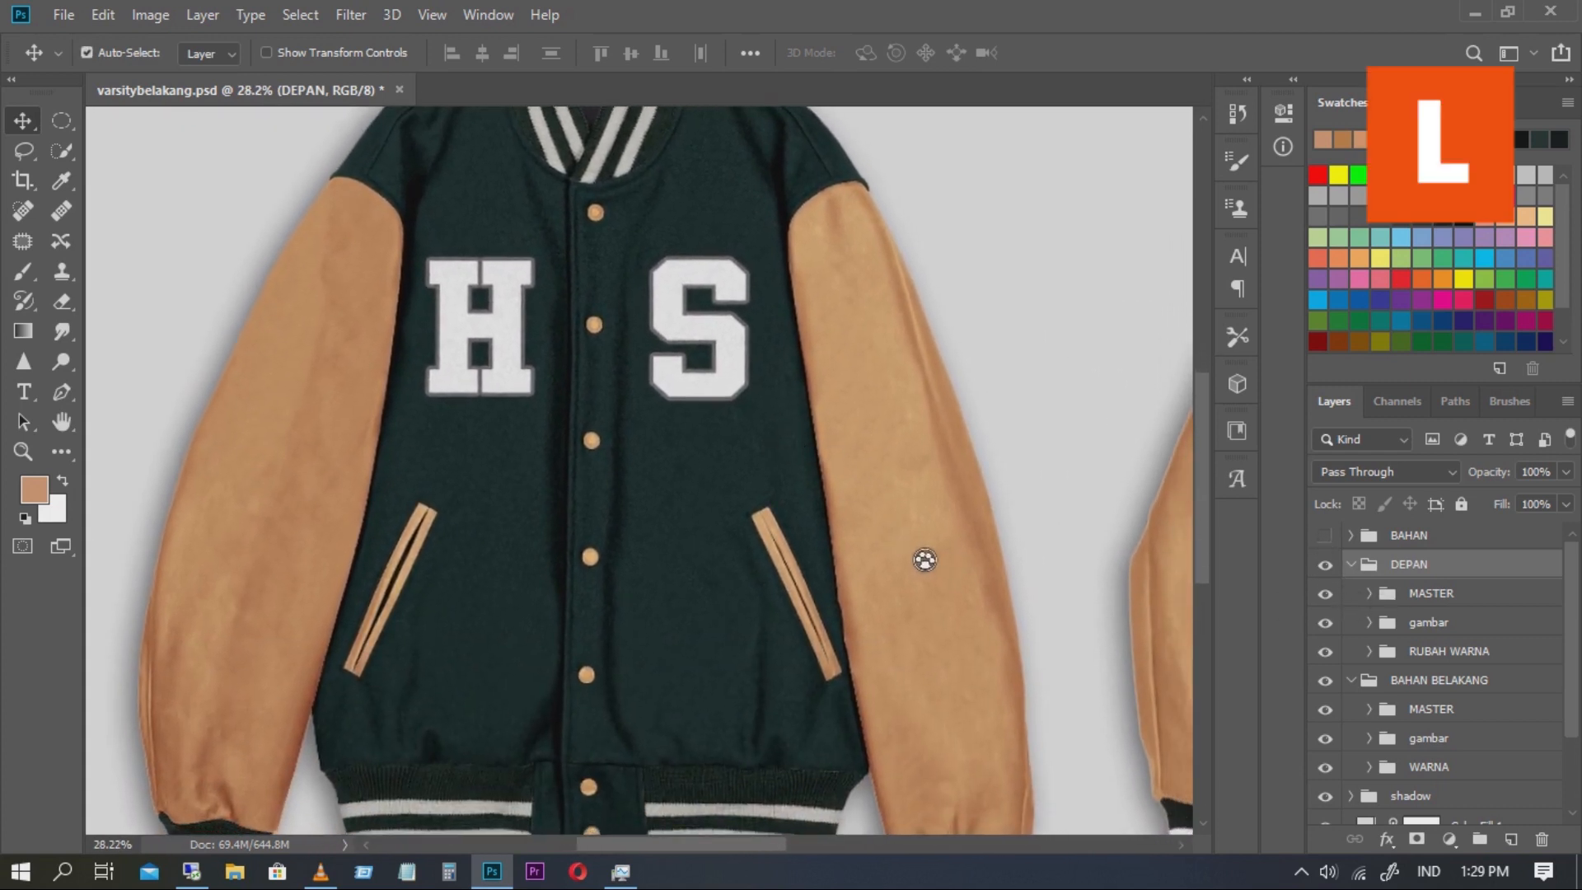
{"action": "scroll", "coordinate": [908, 558], "scroll_direction": "down", "scroll_amount": 3}
{"action": "scroll", "coordinate": [909, 558], "scroll_direction": "up", "scroll_amount": 1}
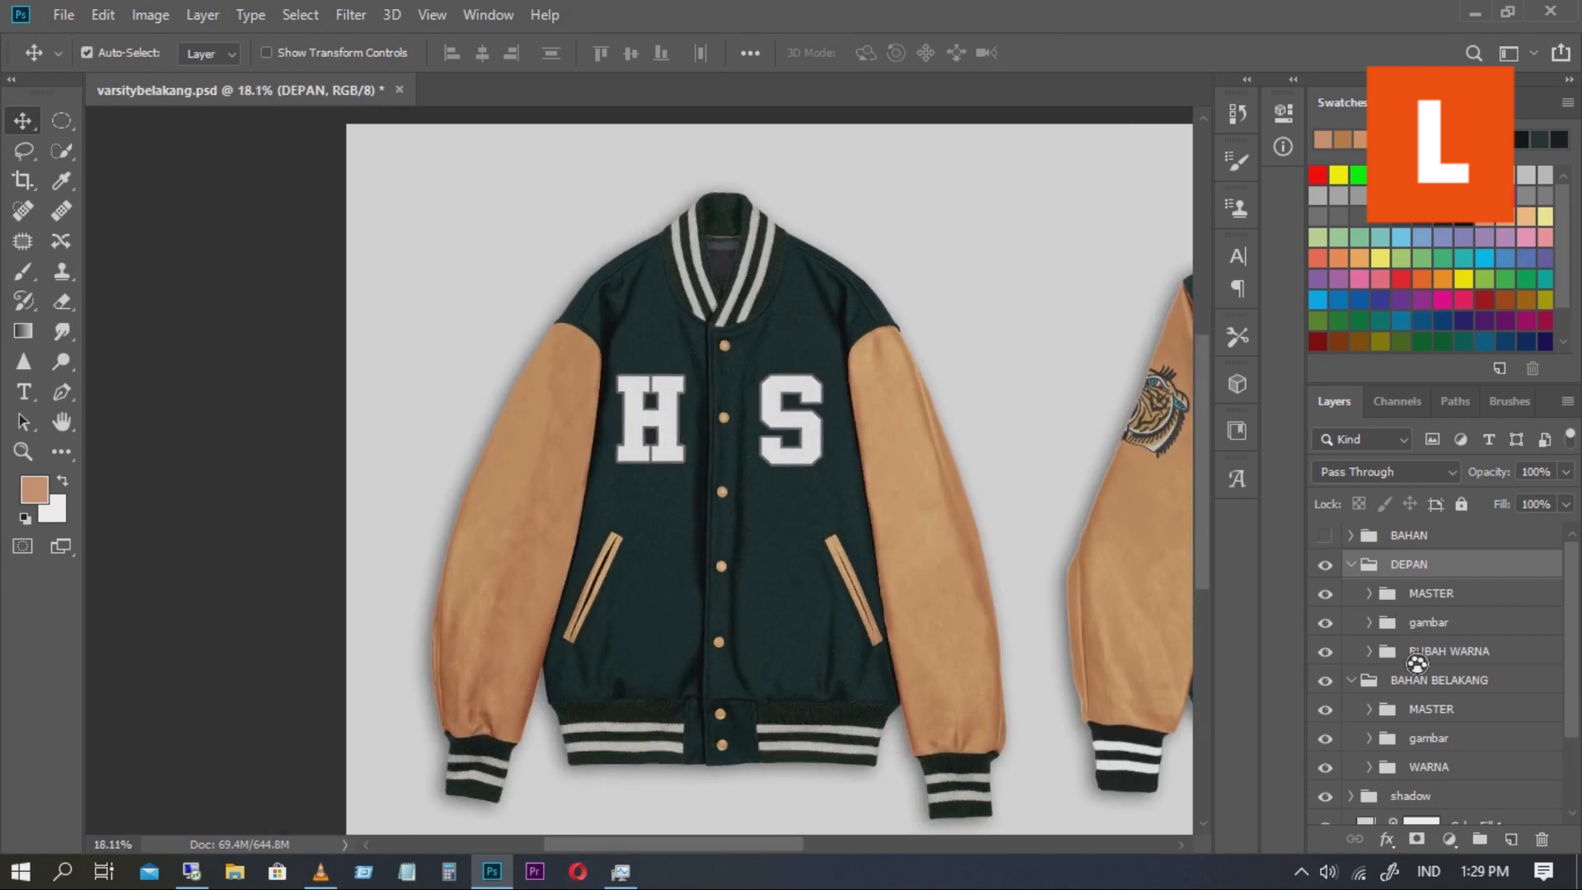
{"action": "left_click", "coordinate": [1450, 595]}
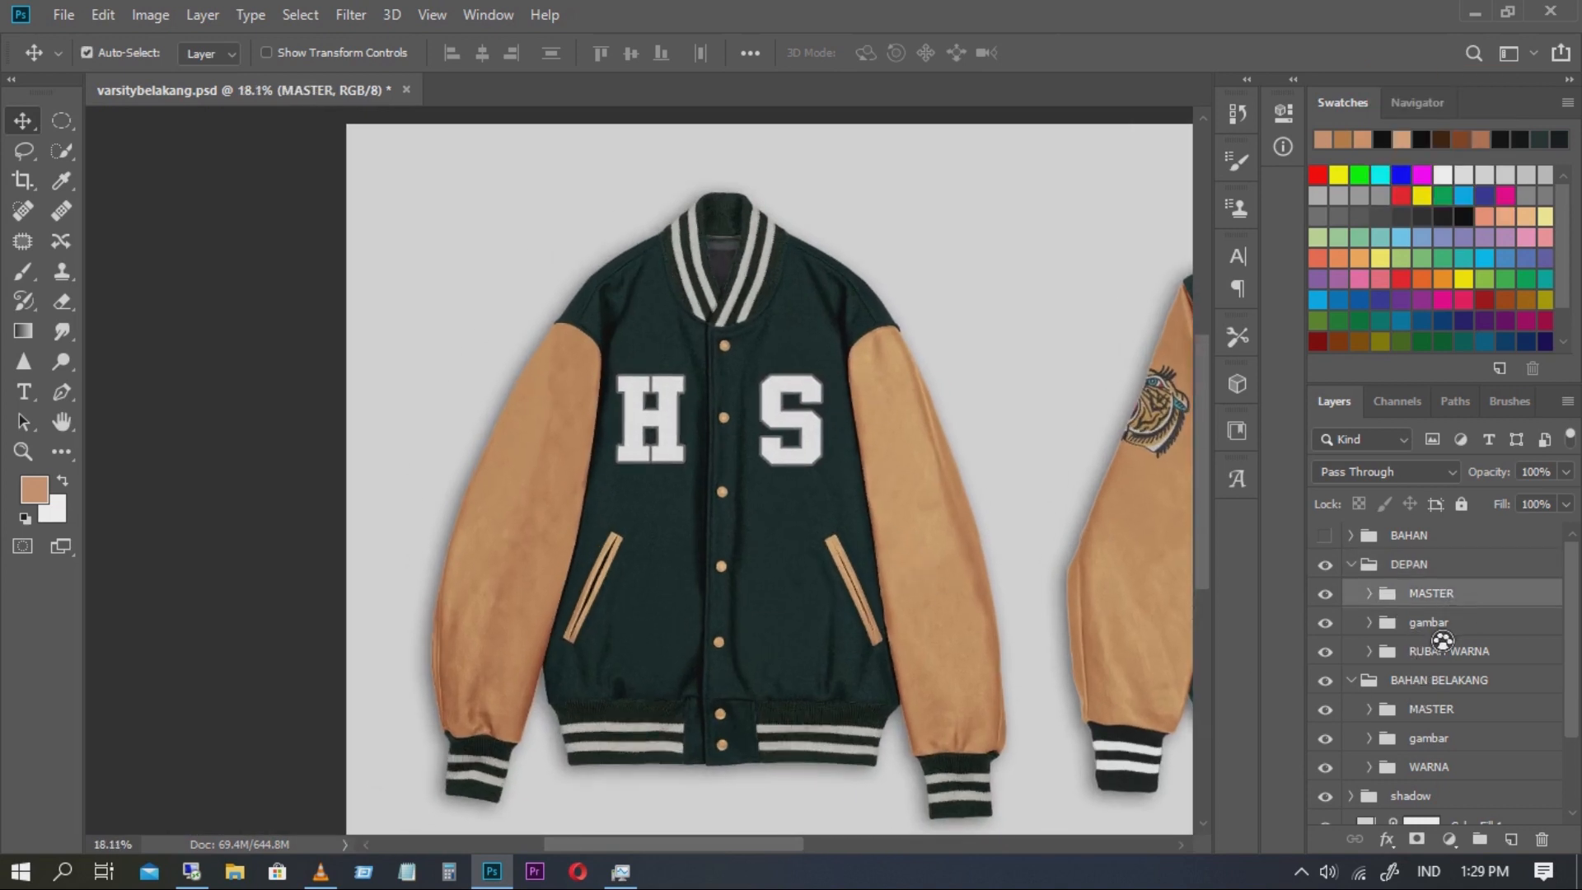
{"action": "left_click", "coordinate": [1439, 633]}
{"action": "left_click", "coordinate": [1441, 659]}
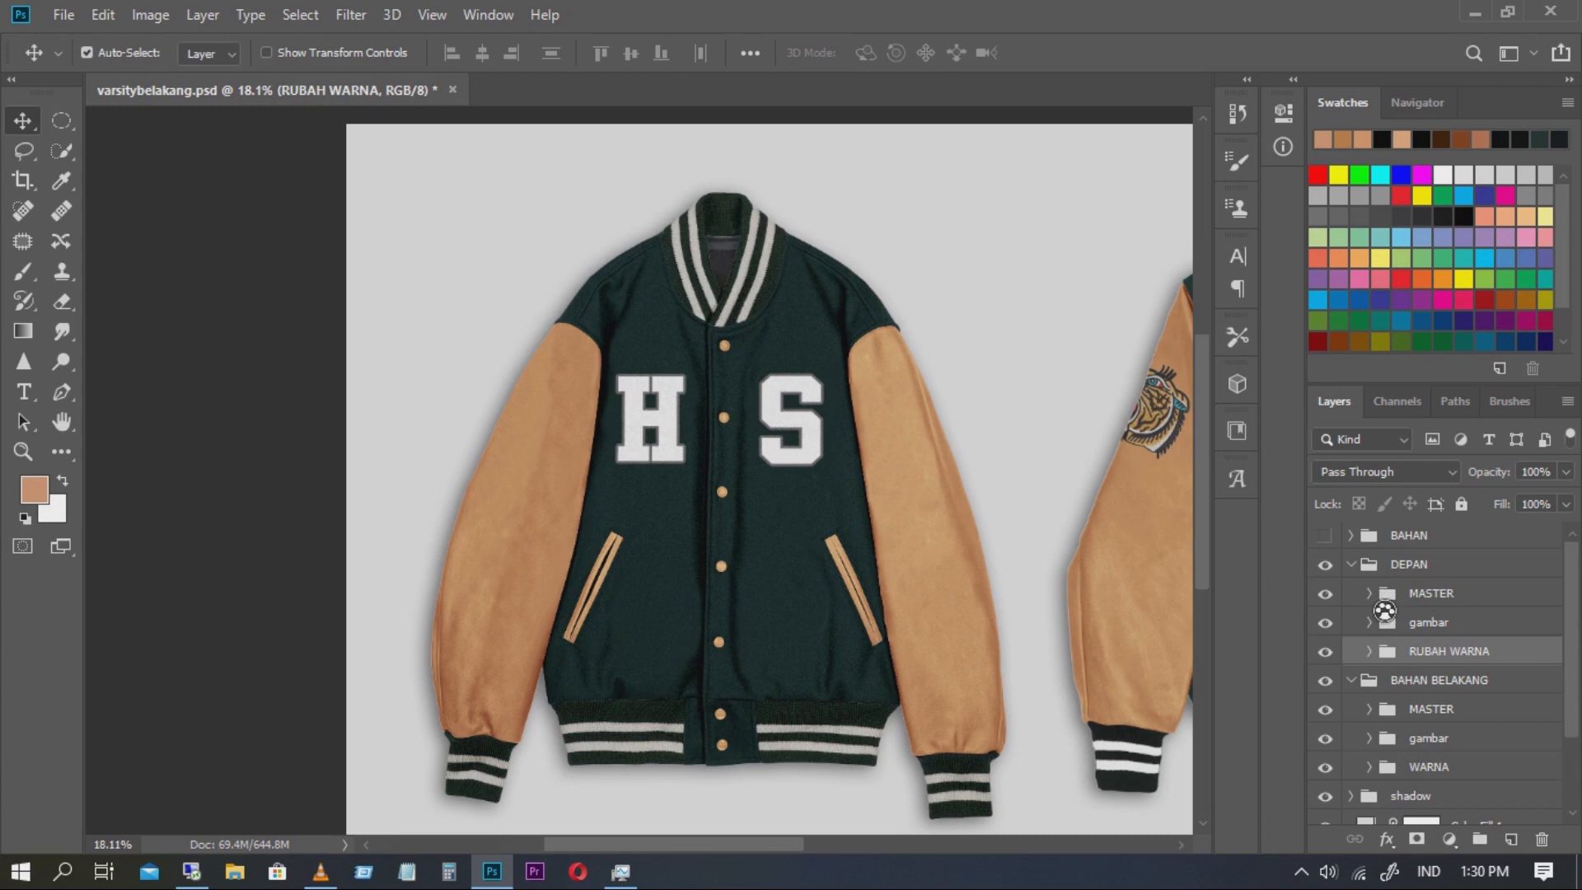
Expand the front jacket's MASTER group and check its shading and texture by toggling the group's visibility off and on
{"action": "left_click", "coordinate": [1369, 594]}
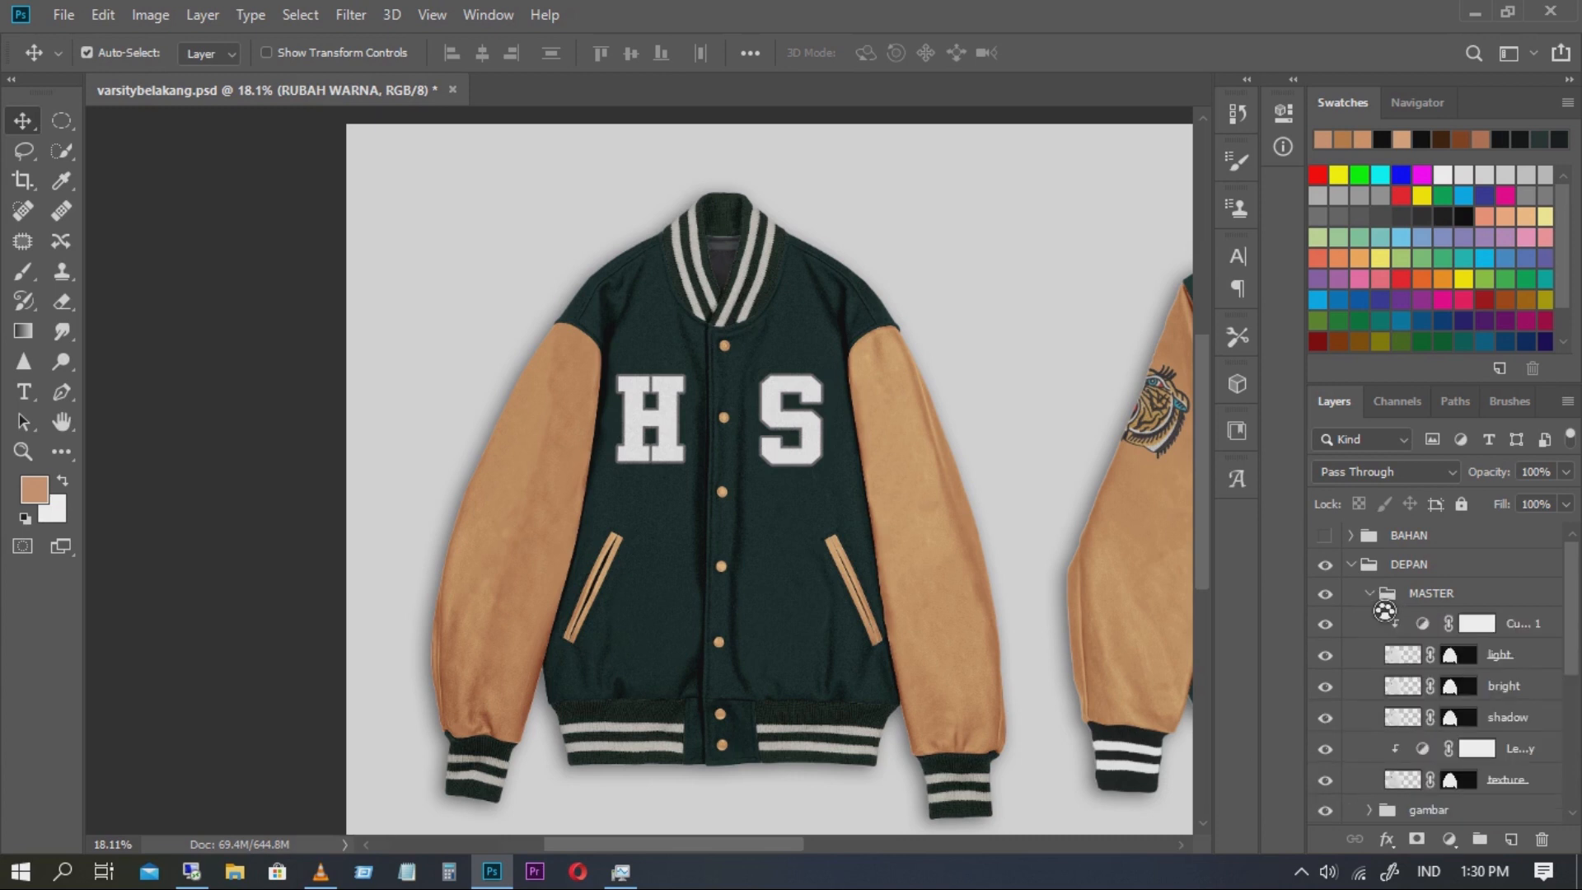
{"action": "left_click", "coordinate": [1326, 595]}
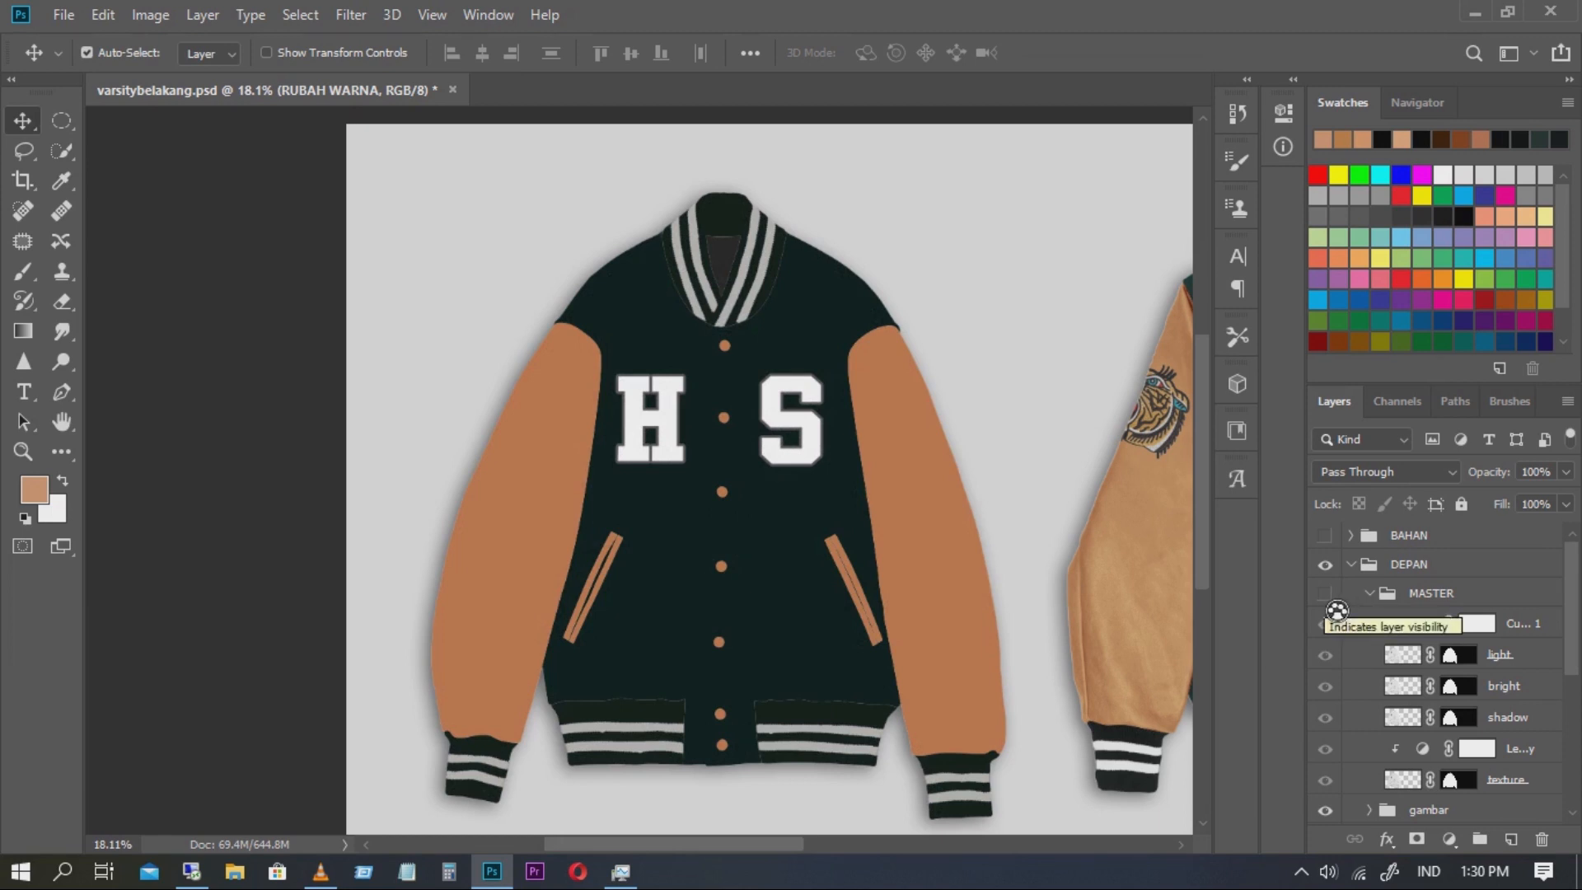
{"action": "left_click", "coordinate": [1325, 593]}
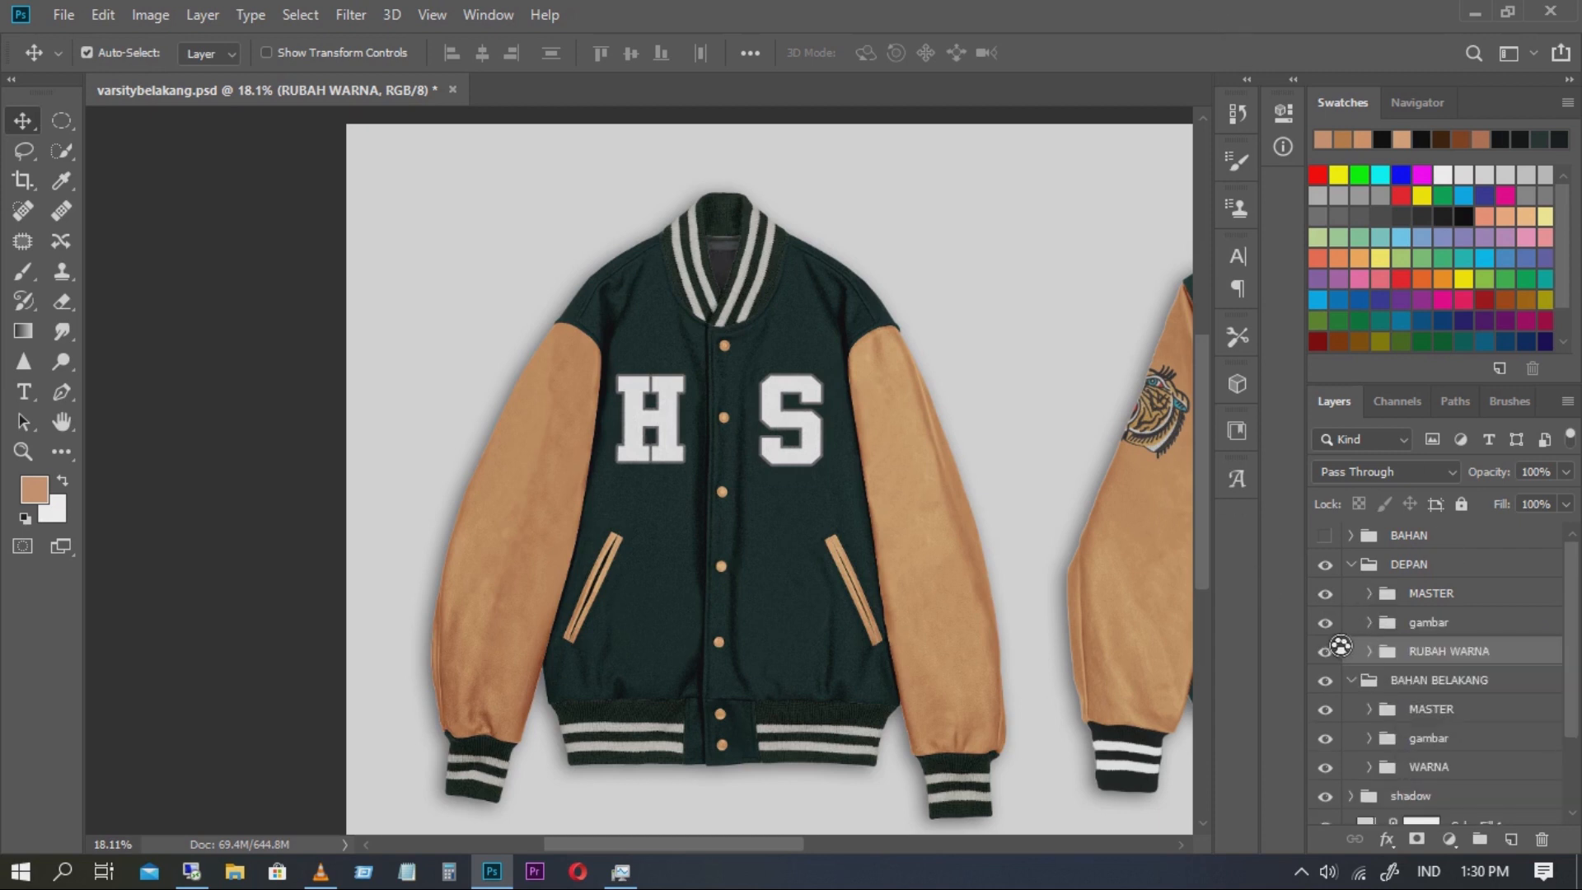
Examine the front lettering up close and expand the gambar group to review its h, s and artwork layers
{"action": "left_click", "coordinate": [1325, 622]}
{"action": "scroll", "coordinate": [890, 453], "scroll_direction": "up", "scroll_amount": 2}
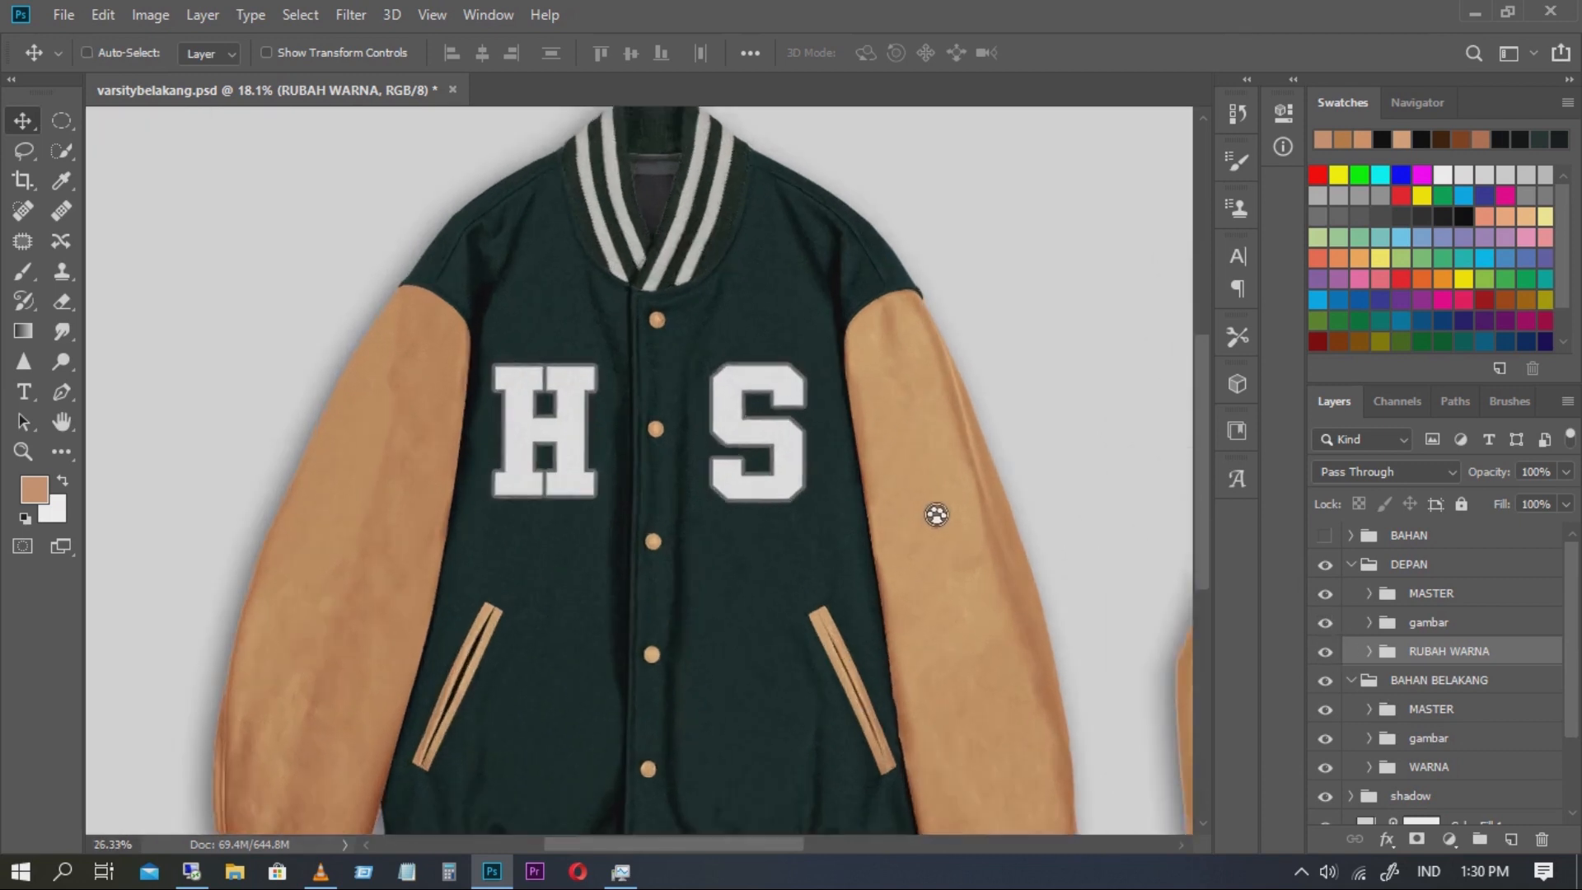
{"action": "left_click_drag", "start_coordinate": [946, 516], "coordinate": [838, 455]}
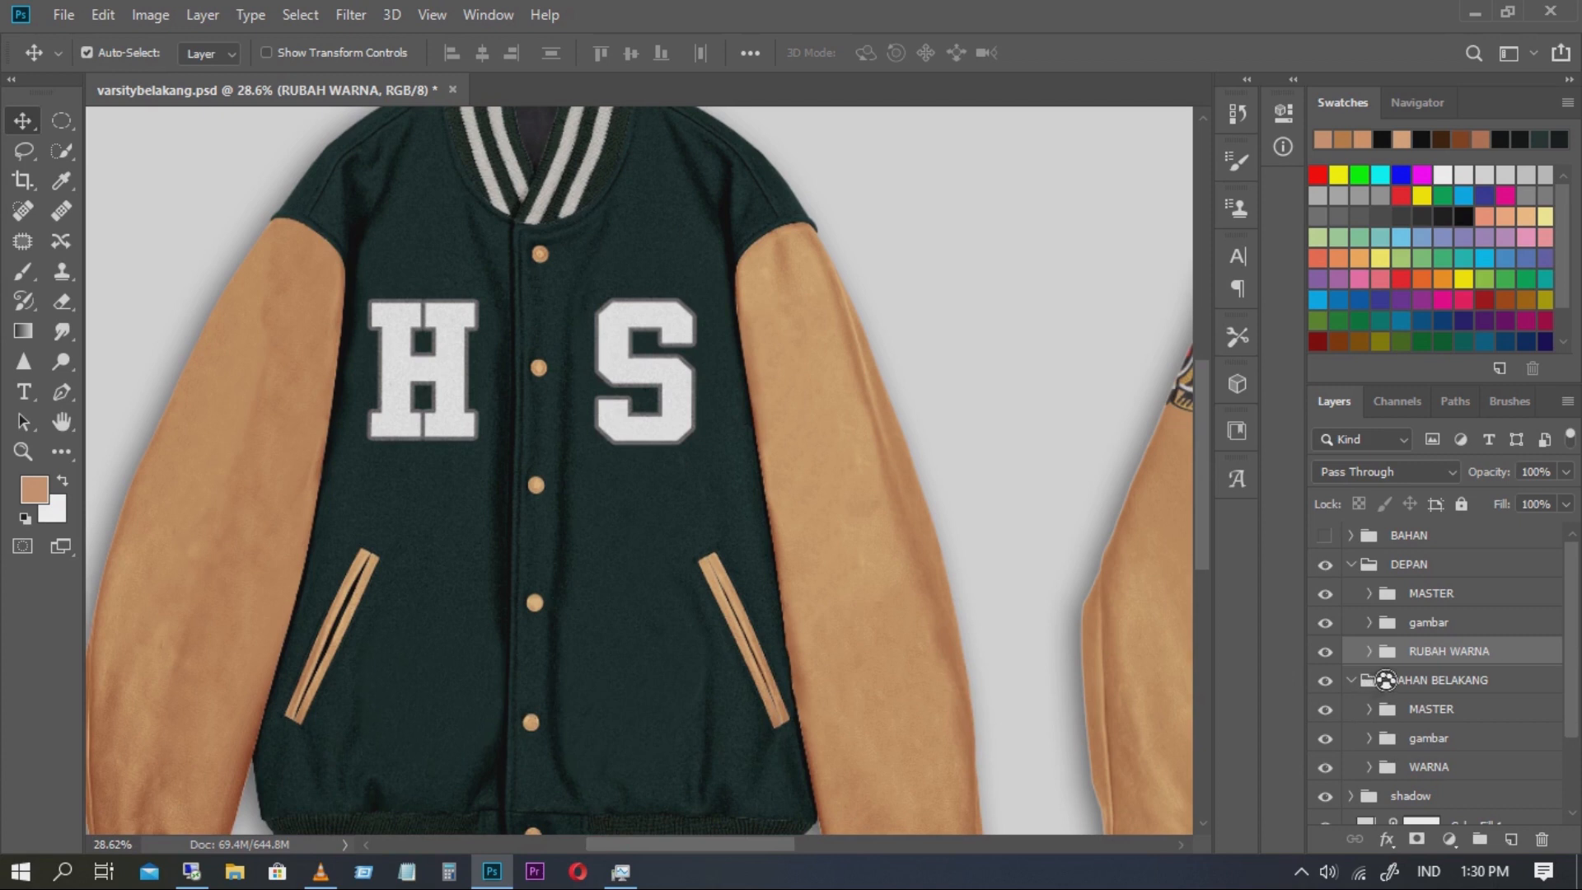
{"action": "left_click", "coordinate": [1369, 624]}
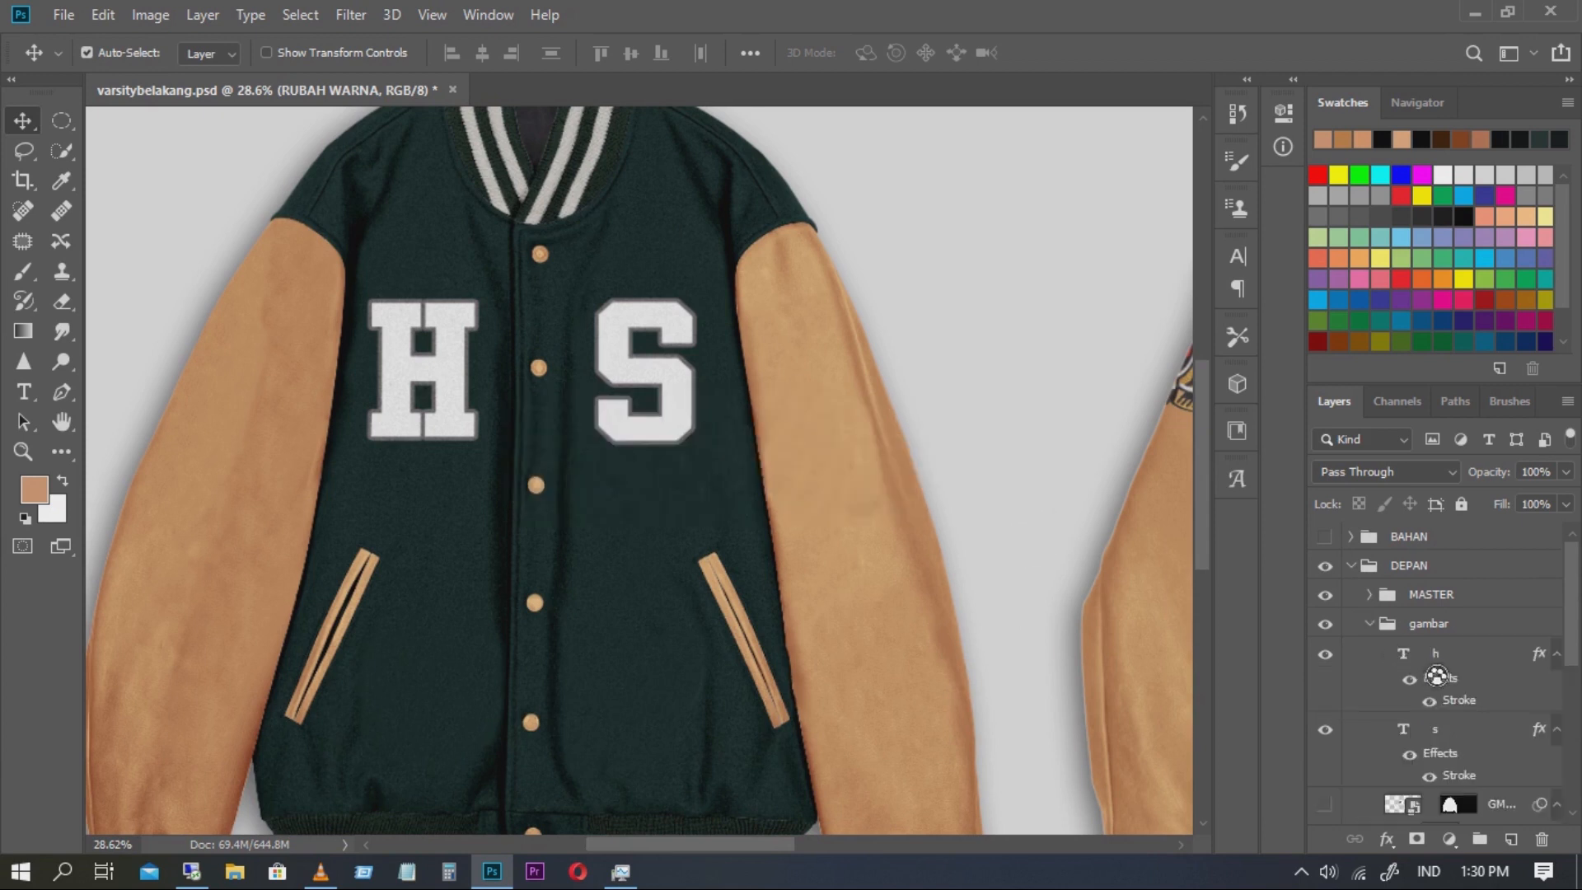
{"action": "scroll", "coordinate": [1436, 675], "scroll_direction": "down", "scroll_amount": 1}
{"action": "scroll", "coordinate": [1442, 709], "scroll_direction": "down", "scroll_amount": 3}
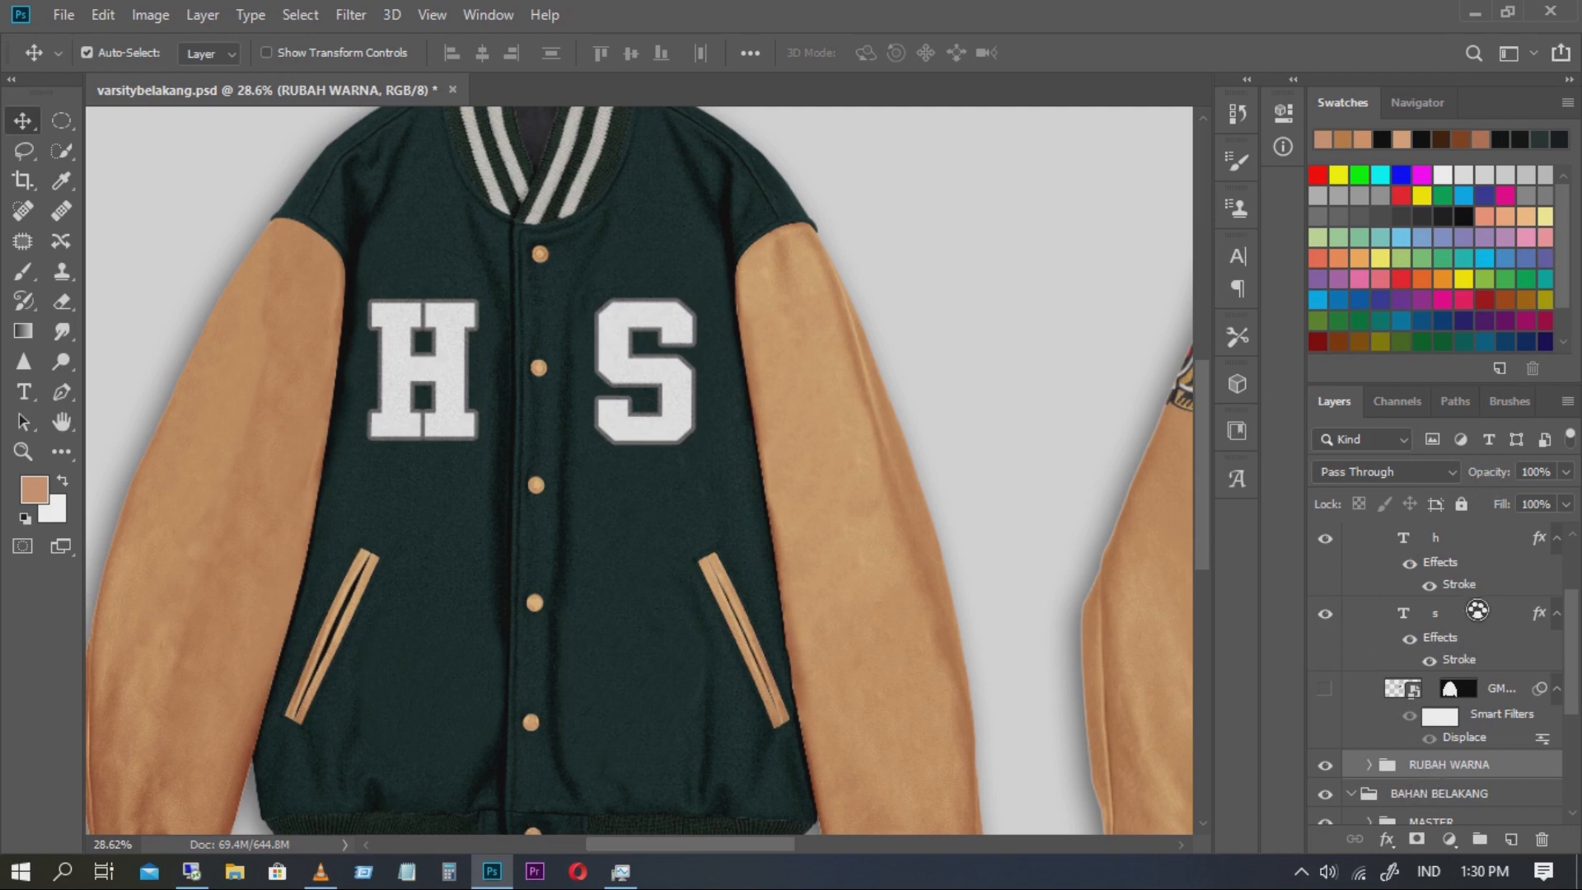
{"action": "scroll", "coordinate": [1447, 643], "scroll_direction": "up", "scroll_amount": 2}
{"action": "scroll", "coordinate": [1459, 647], "scroll_direction": "down", "scroll_amount": 2}
Show the GMABARMU tiger layer on the front sleeve and open its smart object to view the tiger patch artwork
{"action": "left_click", "coordinate": [1326, 691]}
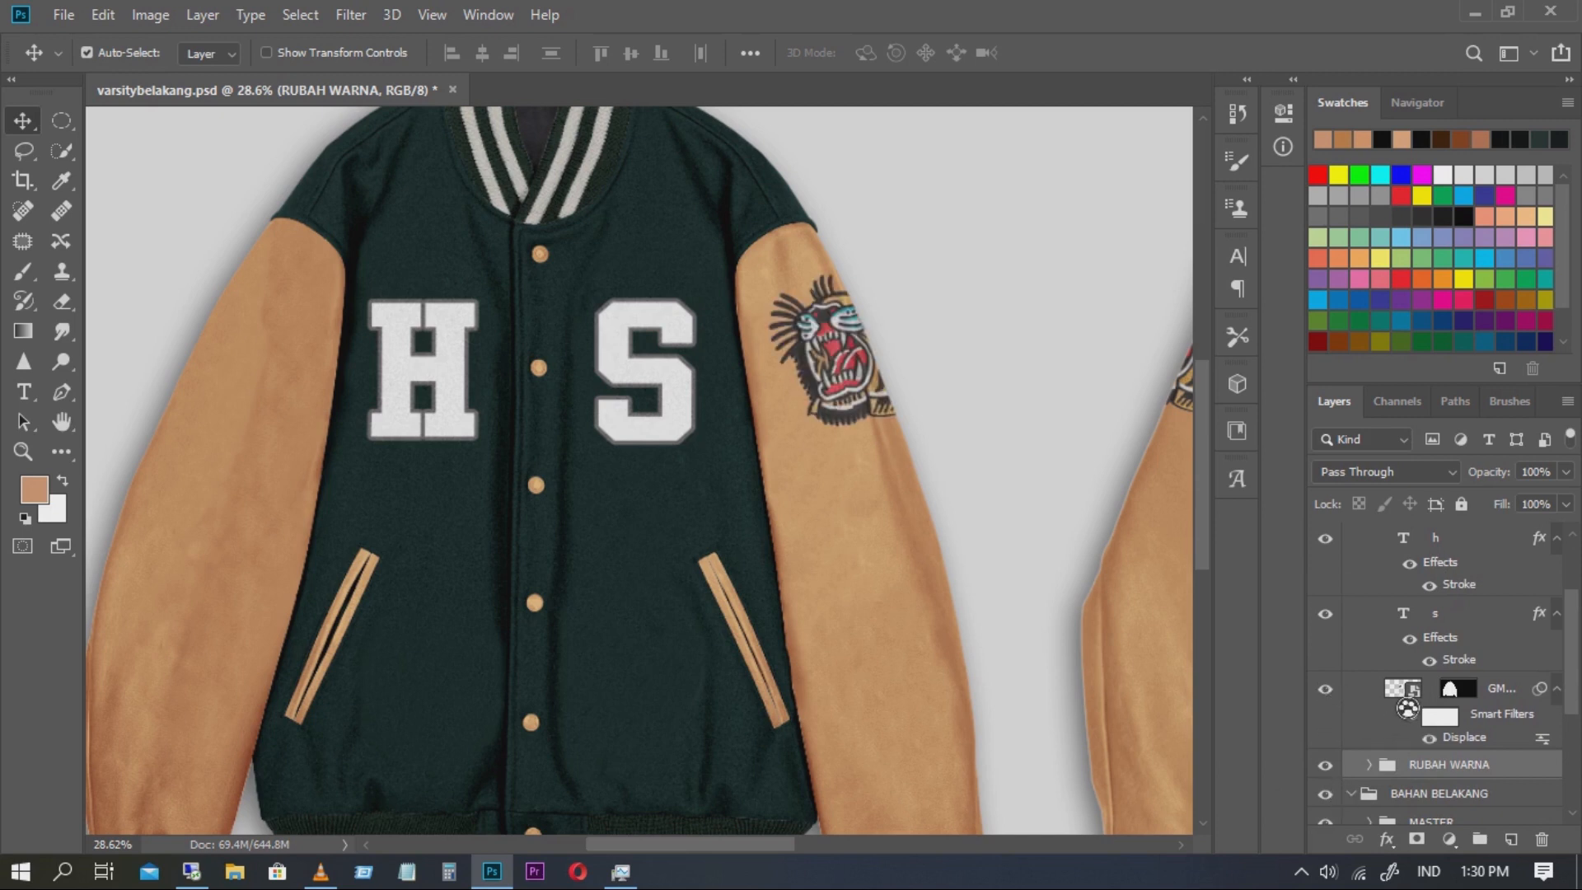
{"action": "double_click", "coordinate": [1411, 696]}
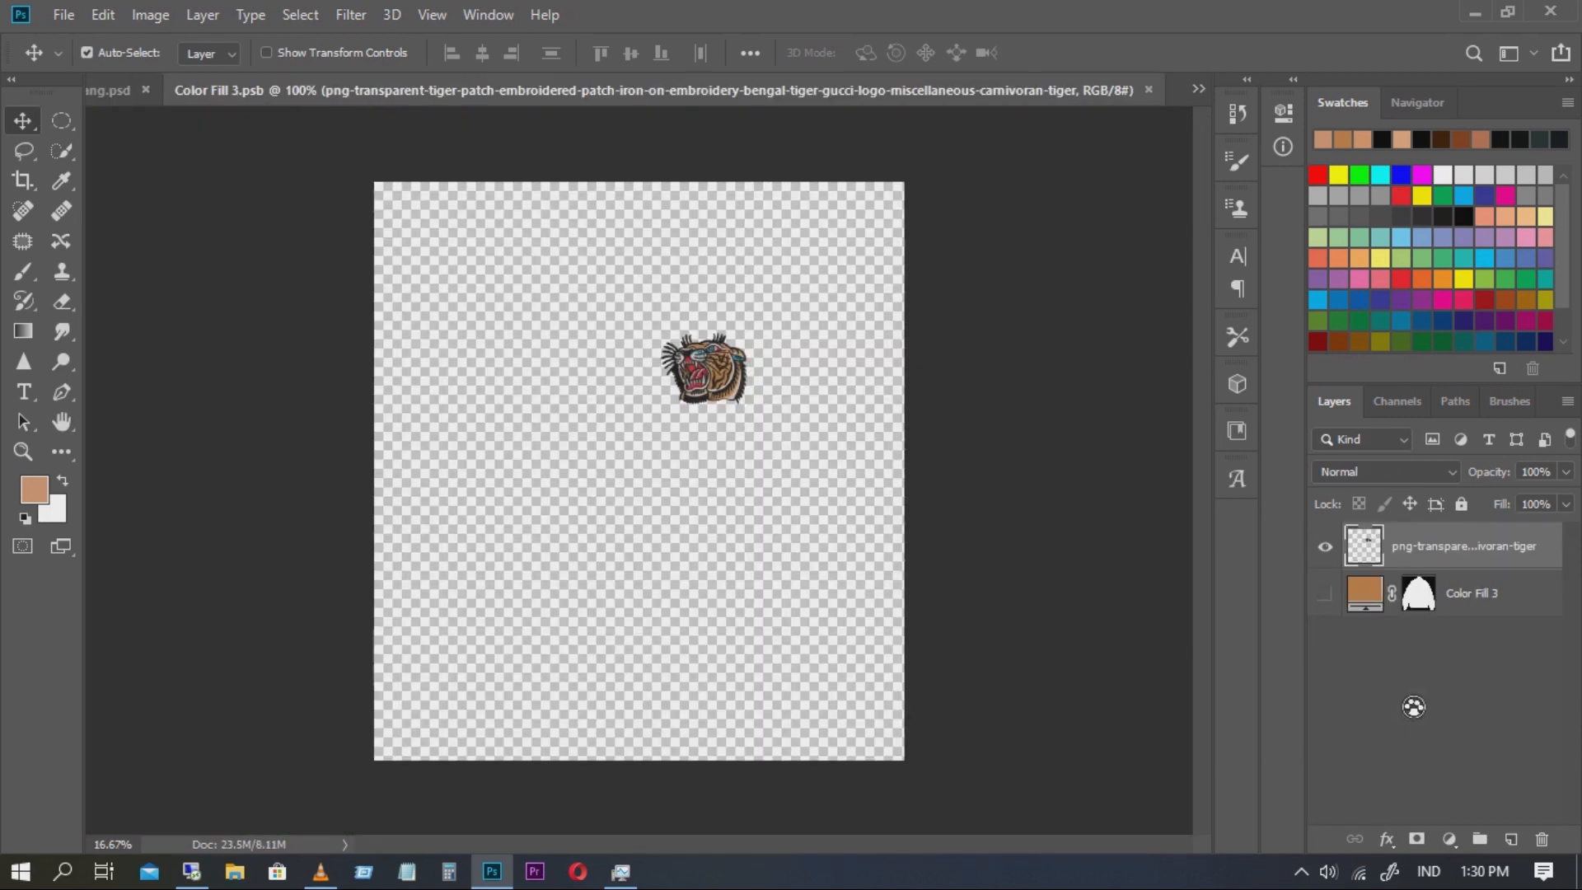
{"action": "left_click_drag", "start_coordinate": [744, 378], "coordinate": [794, 353]}
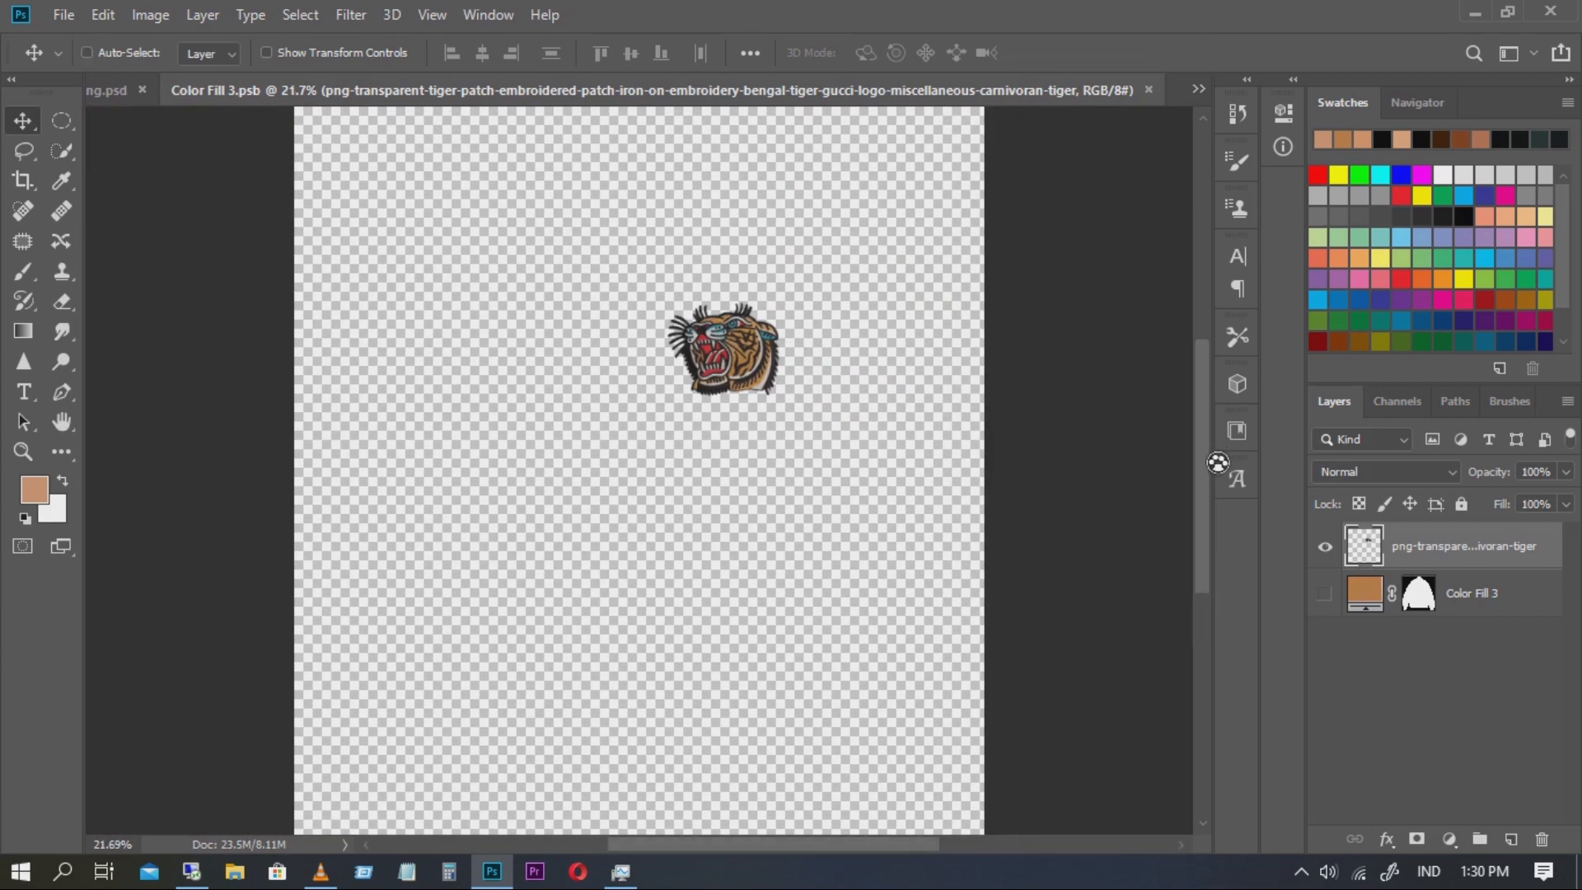
Return to varsitybelakang.psd and inspect the tiger on the front sleeve up close, toggling its layer's visibility off and on
{"action": "left_click_drag", "start_coordinate": [1194, 142], "coordinate": [122, 105]}
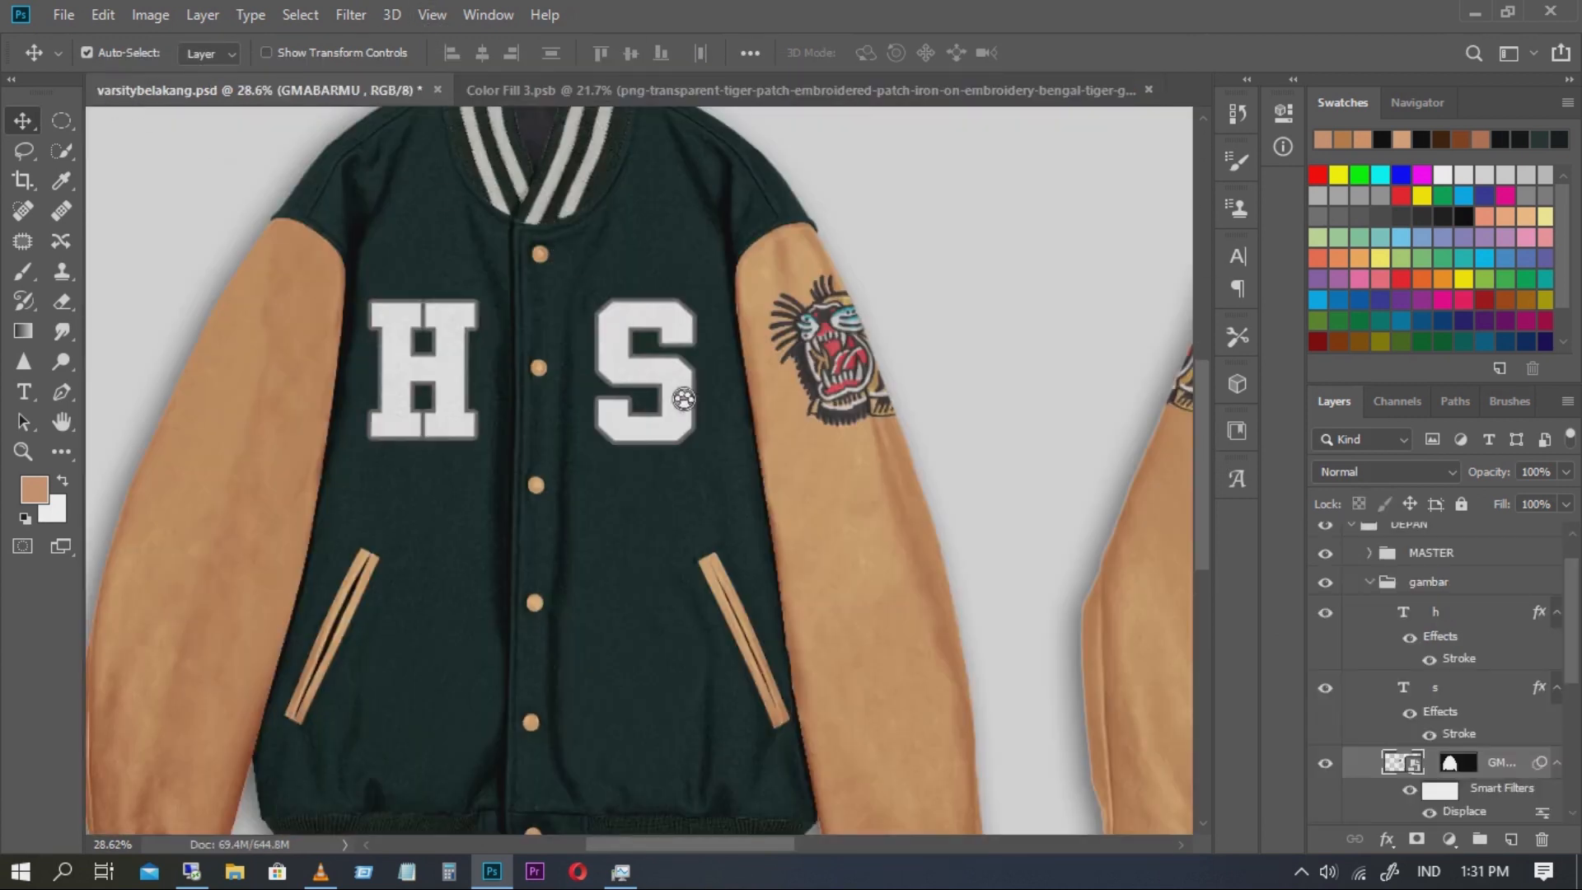
{"action": "mouse_move", "coordinate": [808, 358]}
{"action": "left_mouse_down"}
{"action": "mouse_move", "coordinate": [846, 359]}
{"action": "mouse_move", "coordinate": [801, 354]}
{"action": "left_mouse_up"}
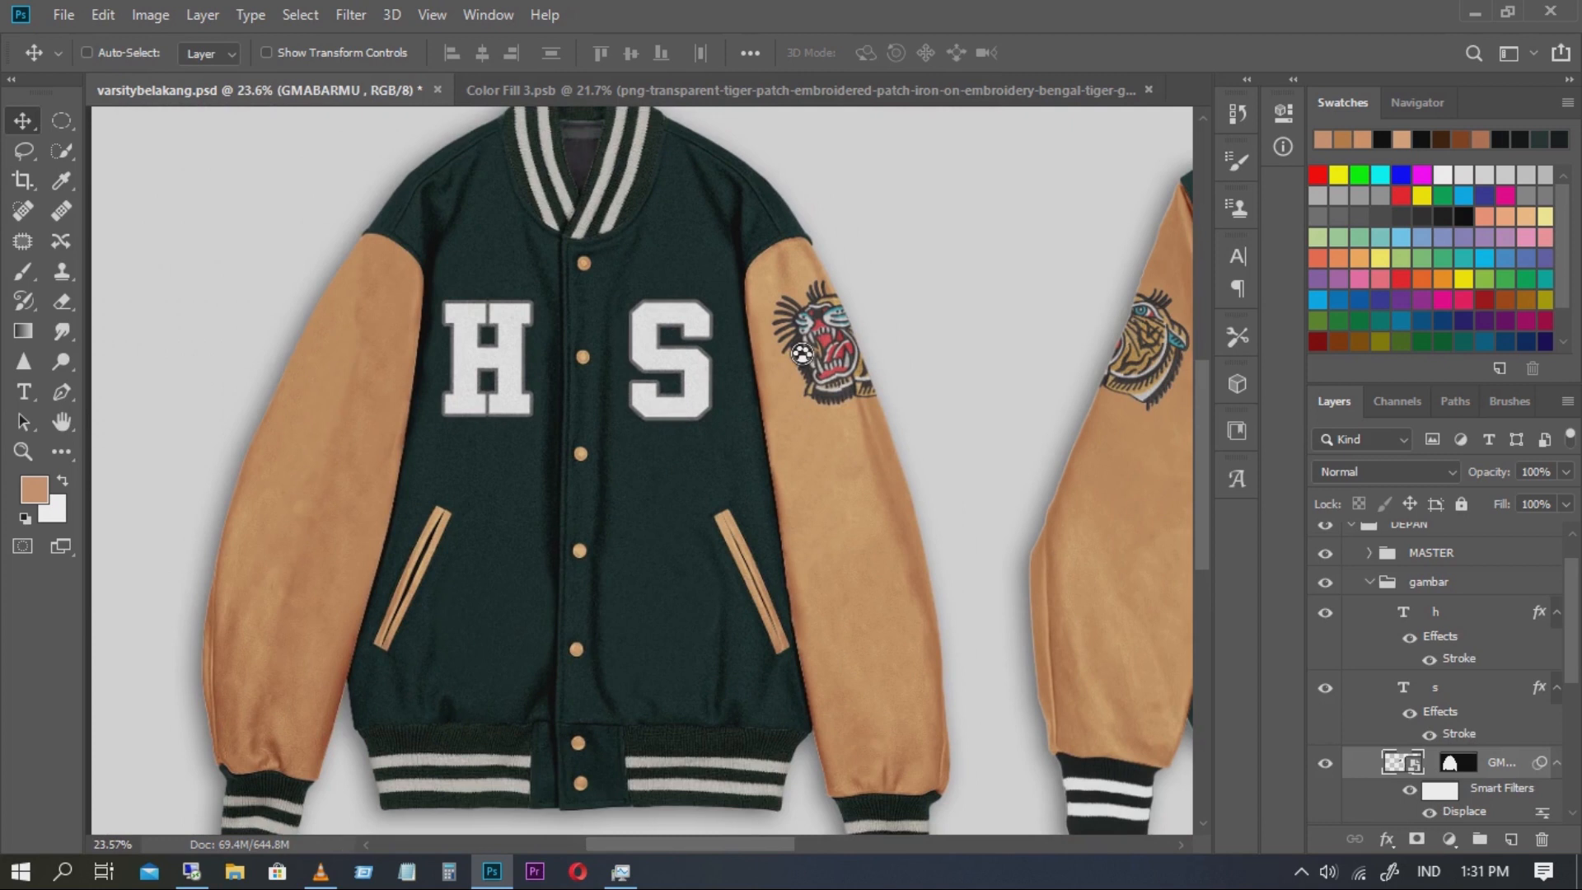
{"action": "left_click_drag", "start_coordinate": [855, 309], "coordinate": [986, 493]}
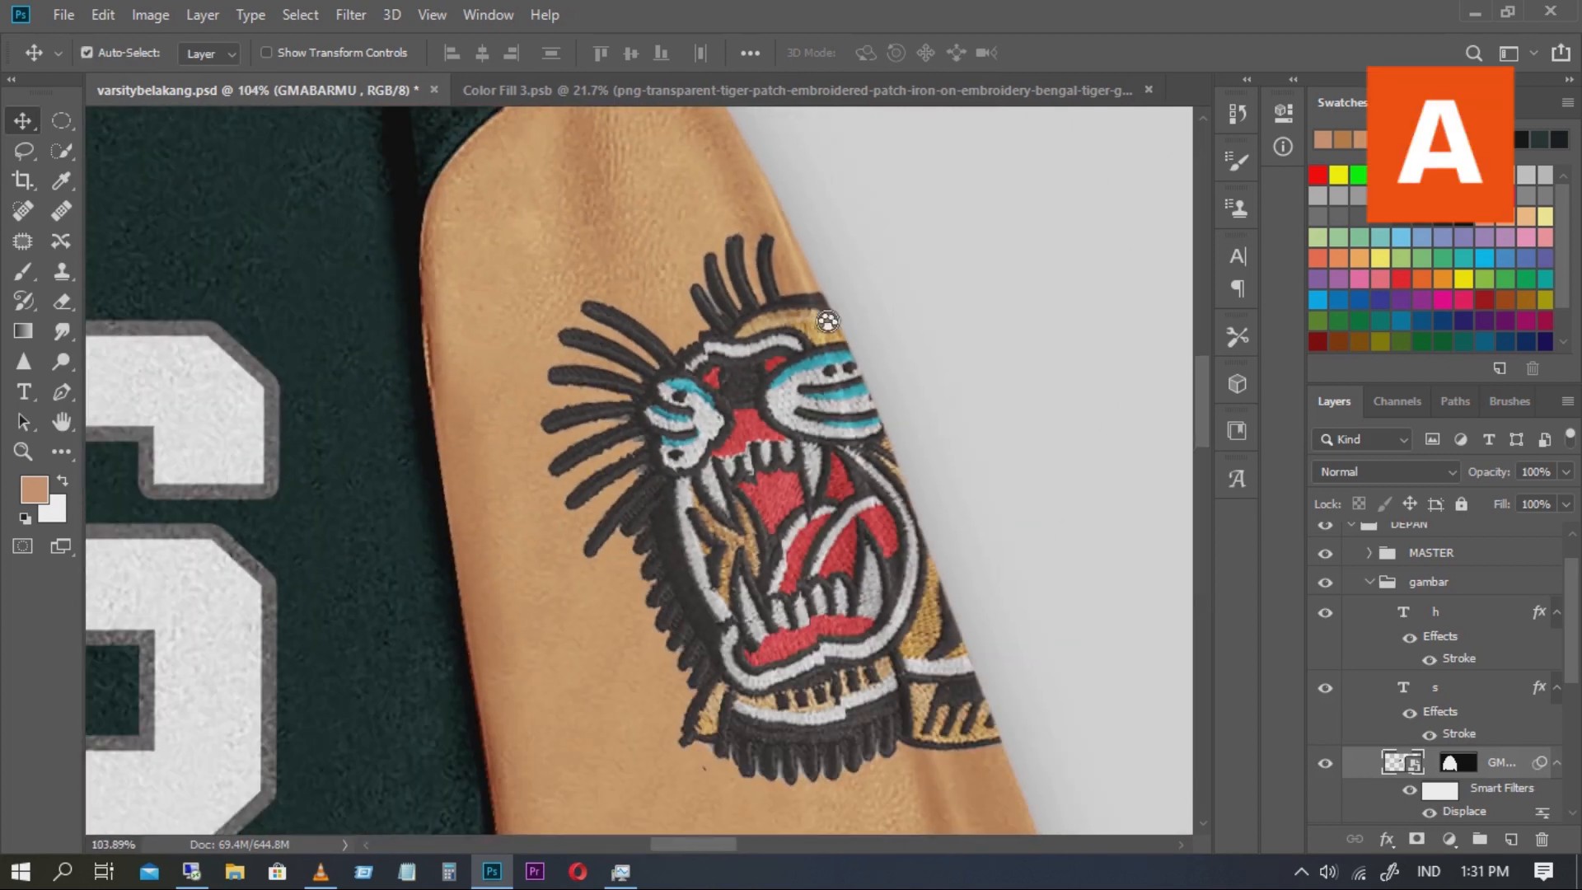
{"action": "left_click_drag", "start_coordinate": [849, 549], "coordinate": [825, 423]}
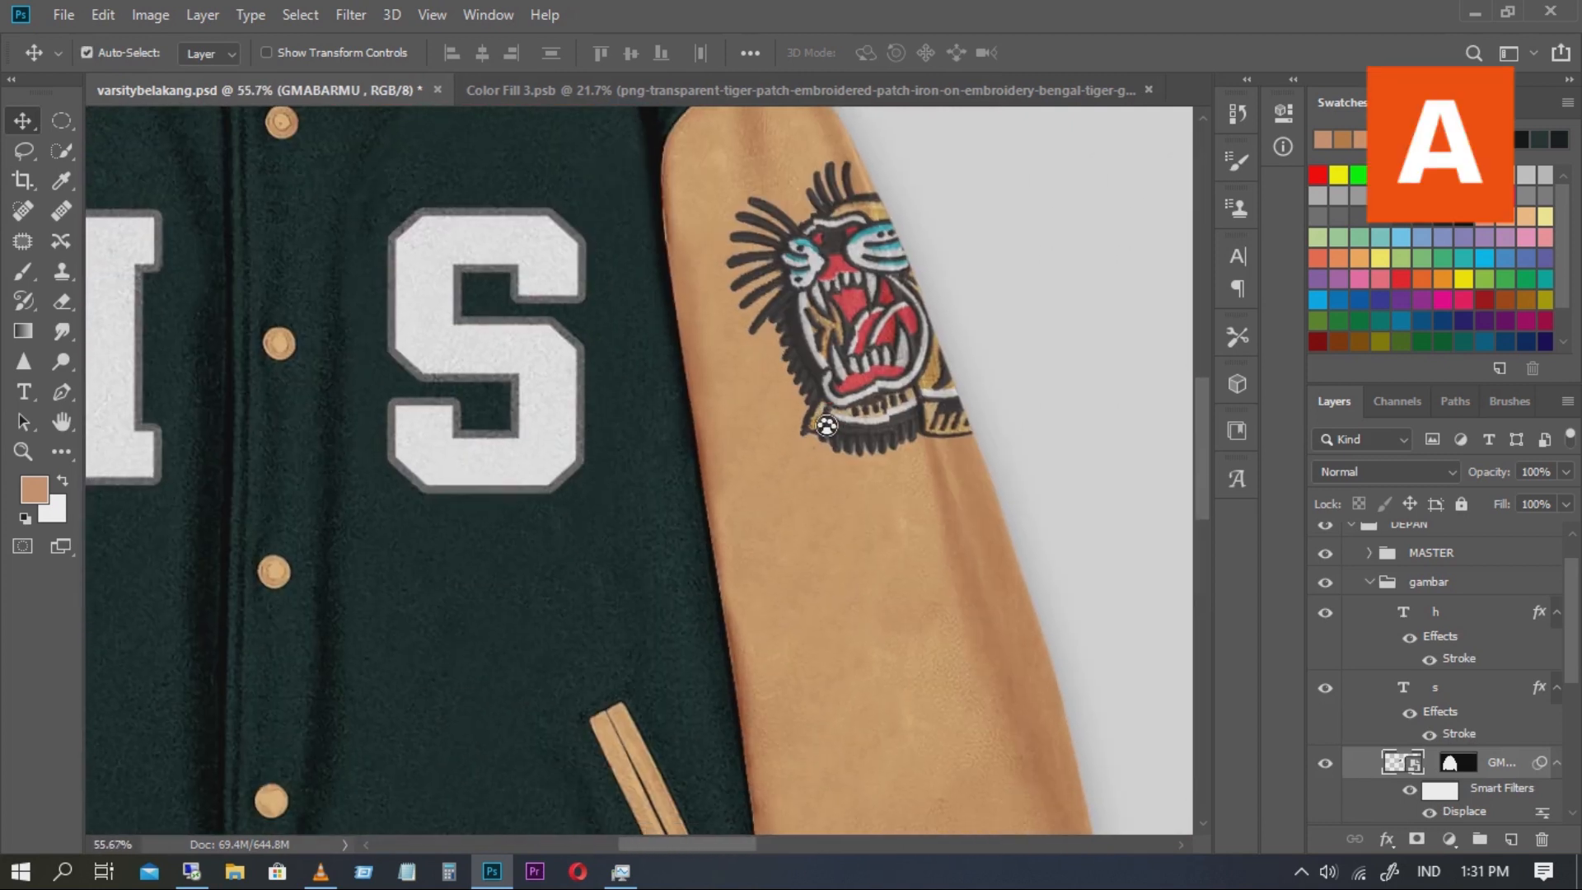
{"action": "left_click_drag", "start_coordinate": [1579, 627], "coordinate": [1580, 674]}
{"action": "left_click", "coordinate": [1330, 606]}
{"action": "left_click", "coordinate": [1329, 607]}
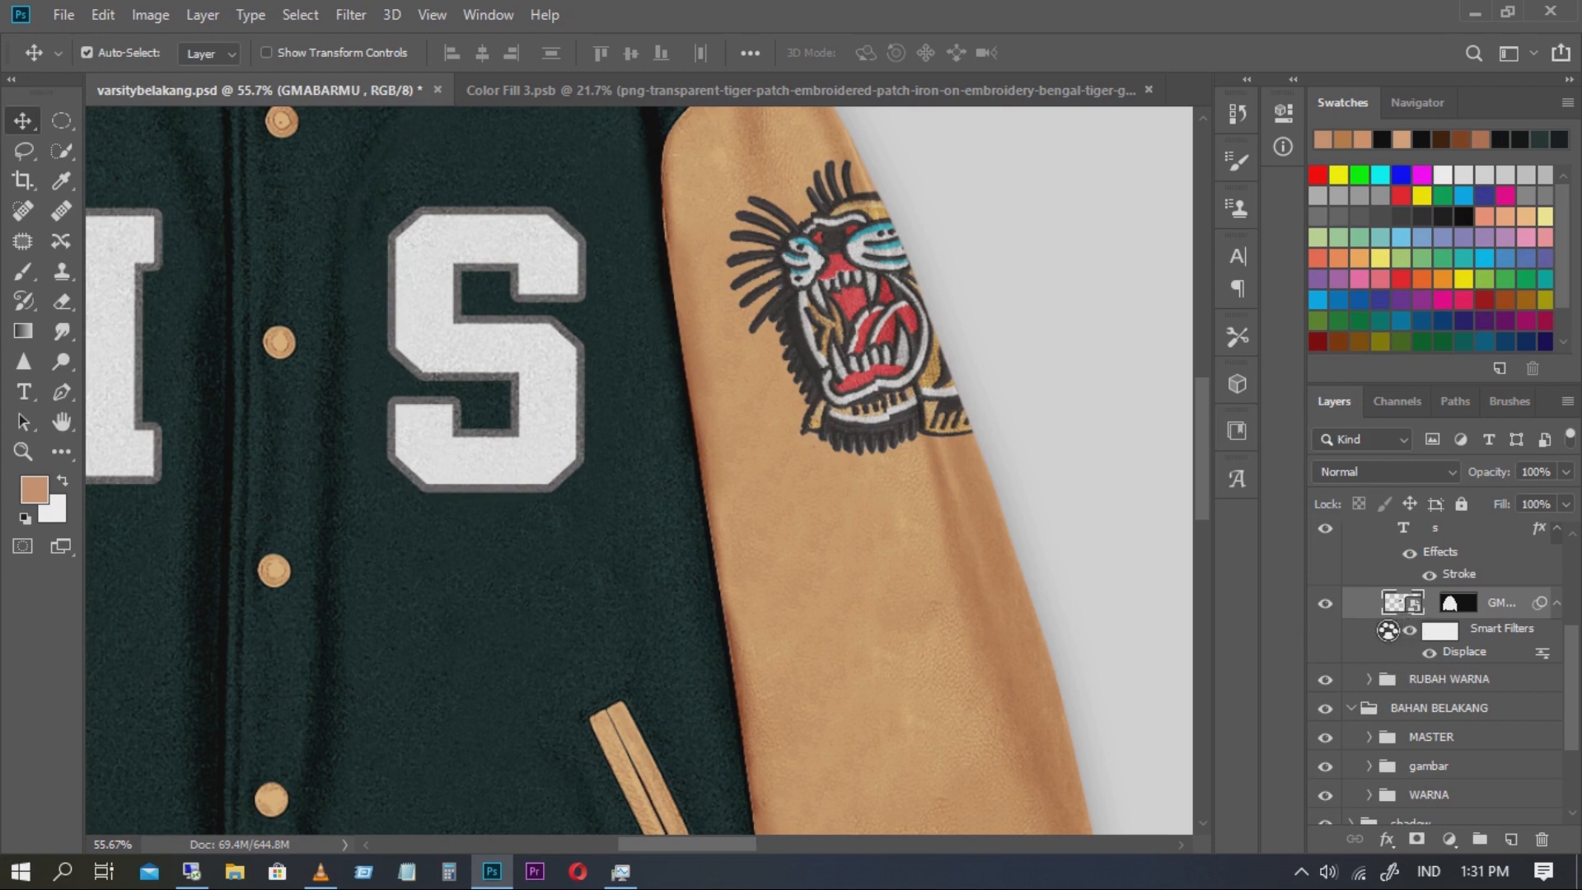
Free-transform the GMABARMU tiger layer to shift it slightly inward on the sleeve, to X 2350 px and Y 2009 px
{"action": "key", "text": "ctrl+t"}
{"action": "left_click", "coordinate": [849, 364]}
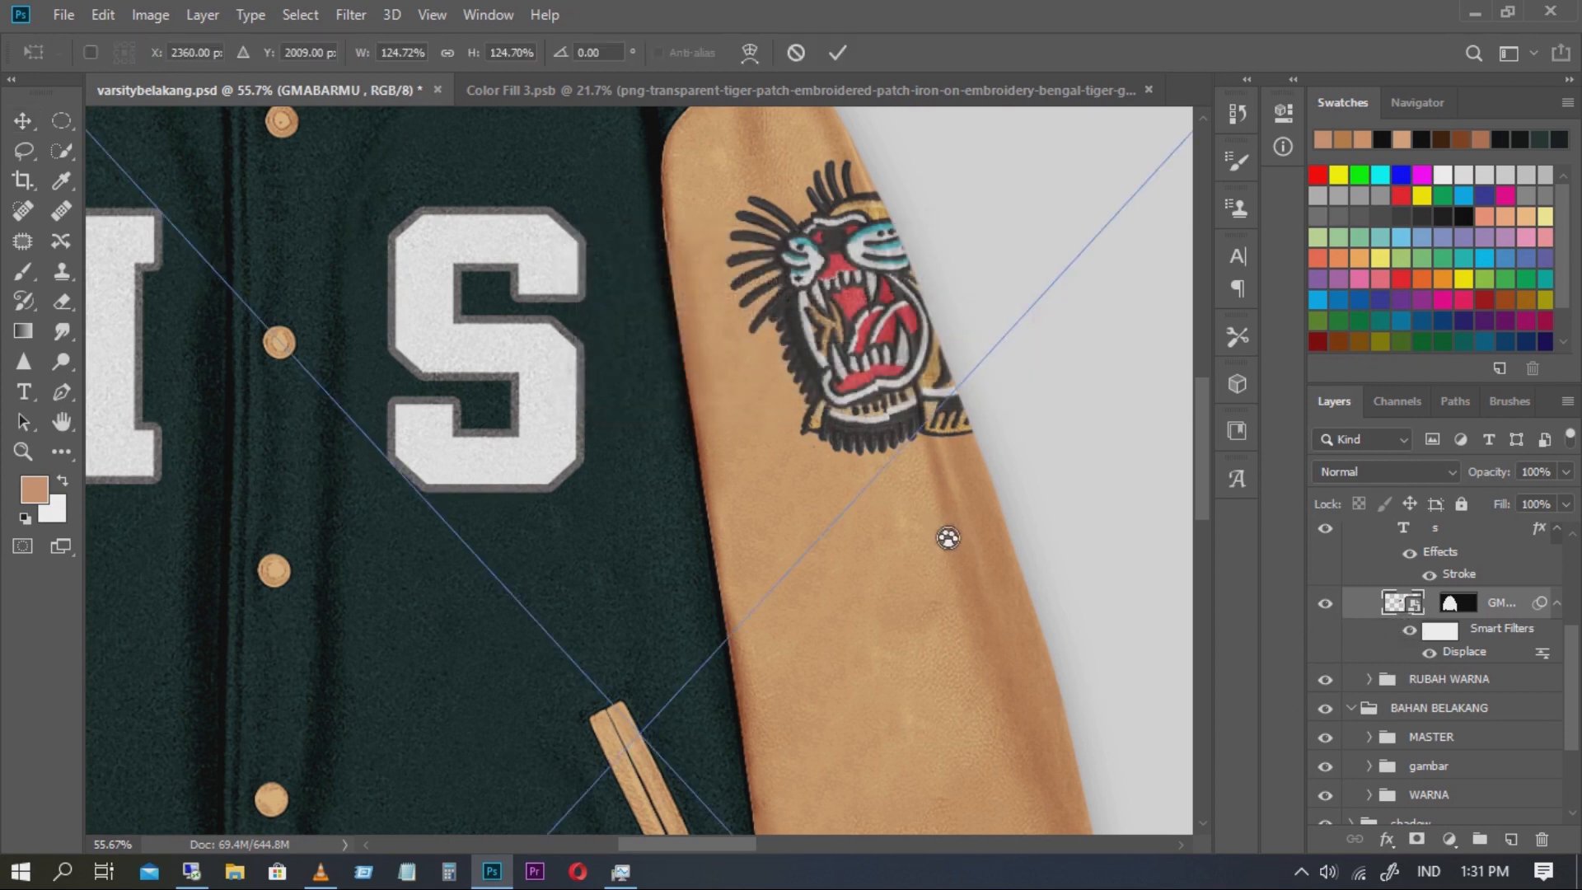
{"action": "scroll", "coordinate": [936, 558], "scroll_direction": "down", "scroll_amount": 3}
{"action": "scroll", "coordinate": [964, 530], "scroll_direction": "up", "scroll_amount": 1}
{"action": "mouse_move", "coordinate": [1063, 381]}
{"action": "left_mouse_down"}
{"action": "mouse_move", "coordinate": [906, 412]}
{"action": "mouse_move", "coordinate": [865, 321]}
{"action": "mouse_move", "coordinate": [724, 424]}
{"action": "mouse_move", "coordinate": [632, 453]}
{"action": "mouse_move", "coordinate": [864, 453]}
{"action": "mouse_move", "coordinate": [911, 413]}
{"action": "mouse_move", "coordinate": [1031, 403]}
{"action": "mouse_move", "coordinate": [1055, 378]}
{"action": "mouse_move", "coordinate": [1045, 387]}
{"action": "left_mouse_up"}
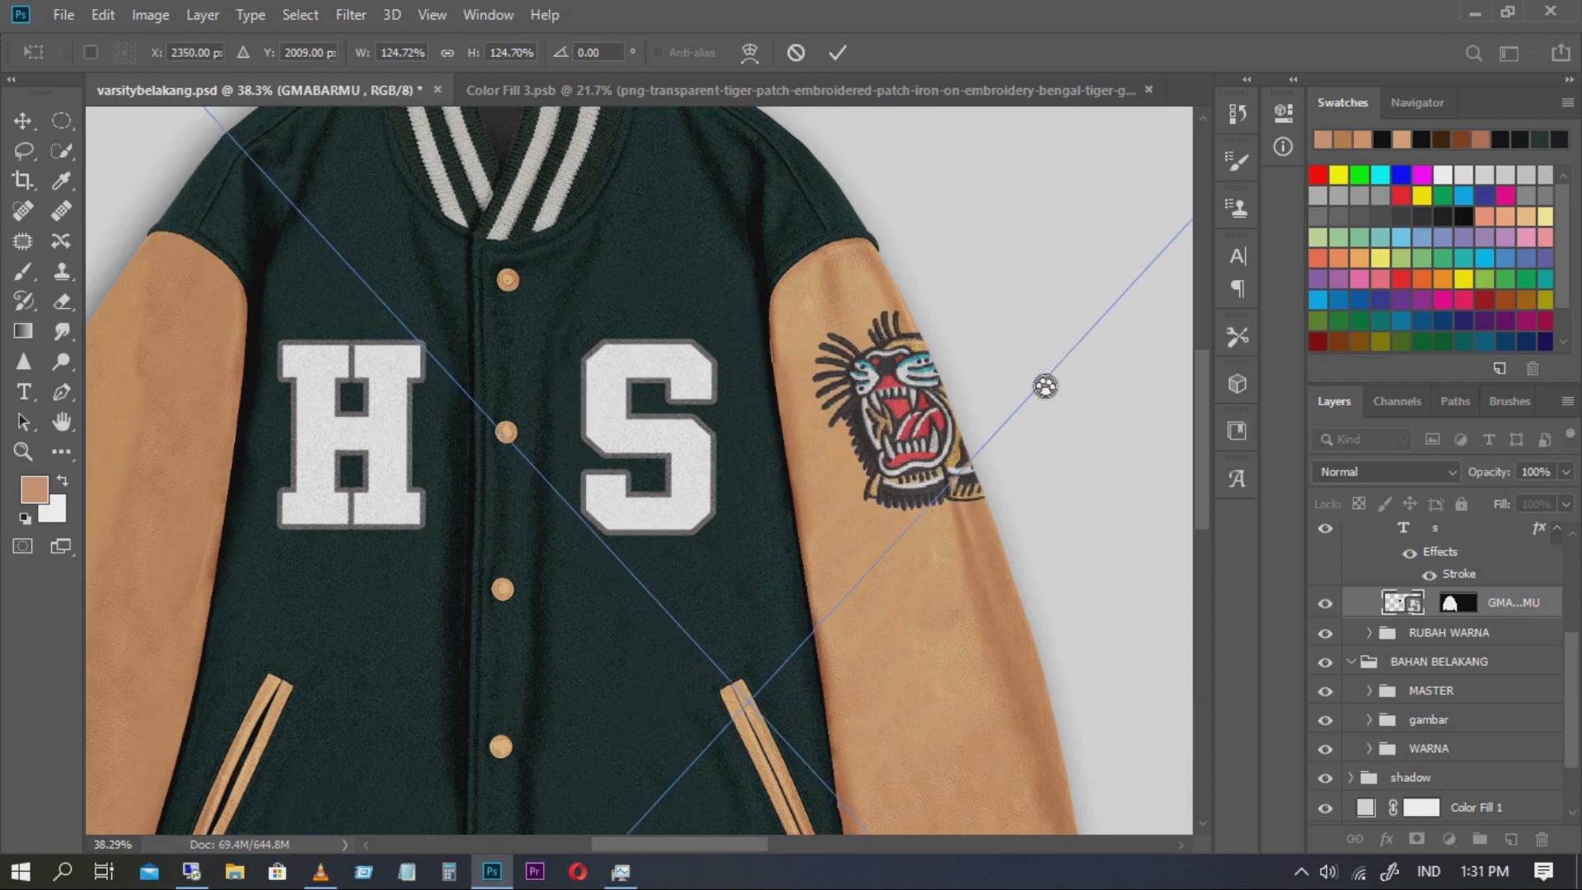
{"action": "key", "text": "Return"}
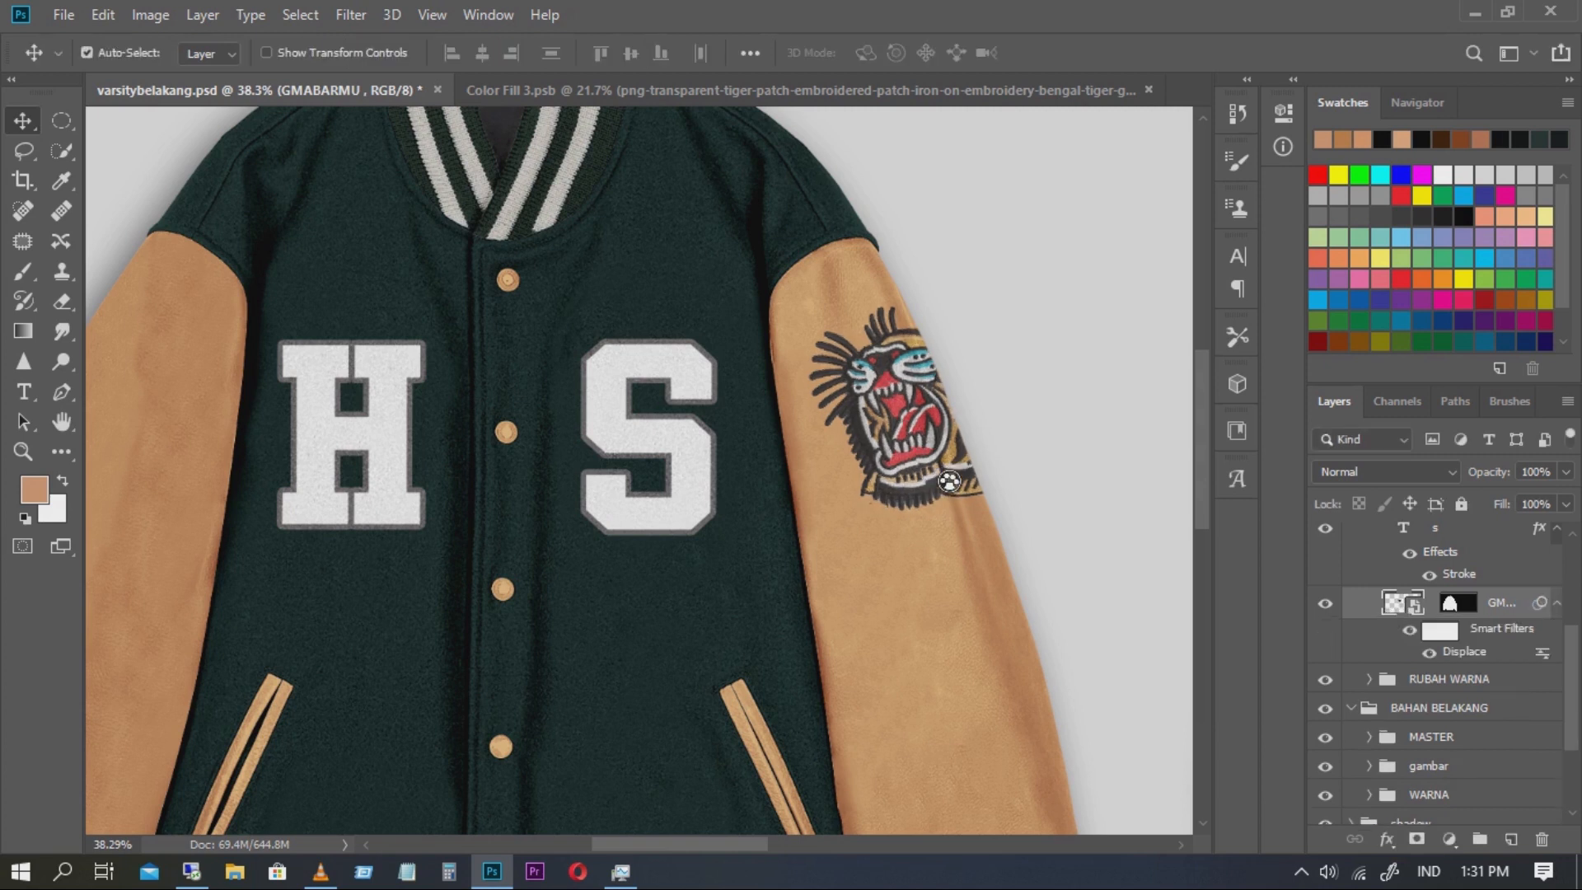
Collapse the gambar group, expand RUBAH WARNA to view its rib, tangan, body and kancing layers, and look over the front jacket
{"action": "left_click_drag", "start_coordinate": [1073, 608], "coordinate": [1029, 586]}
{"action": "left_click_drag", "start_coordinate": [601, 633], "coordinate": [1116, 635]}
{"action": "scroll", "coordinate": [1391, 569], "scroll_direction": "up", "scroll_amount": 3}
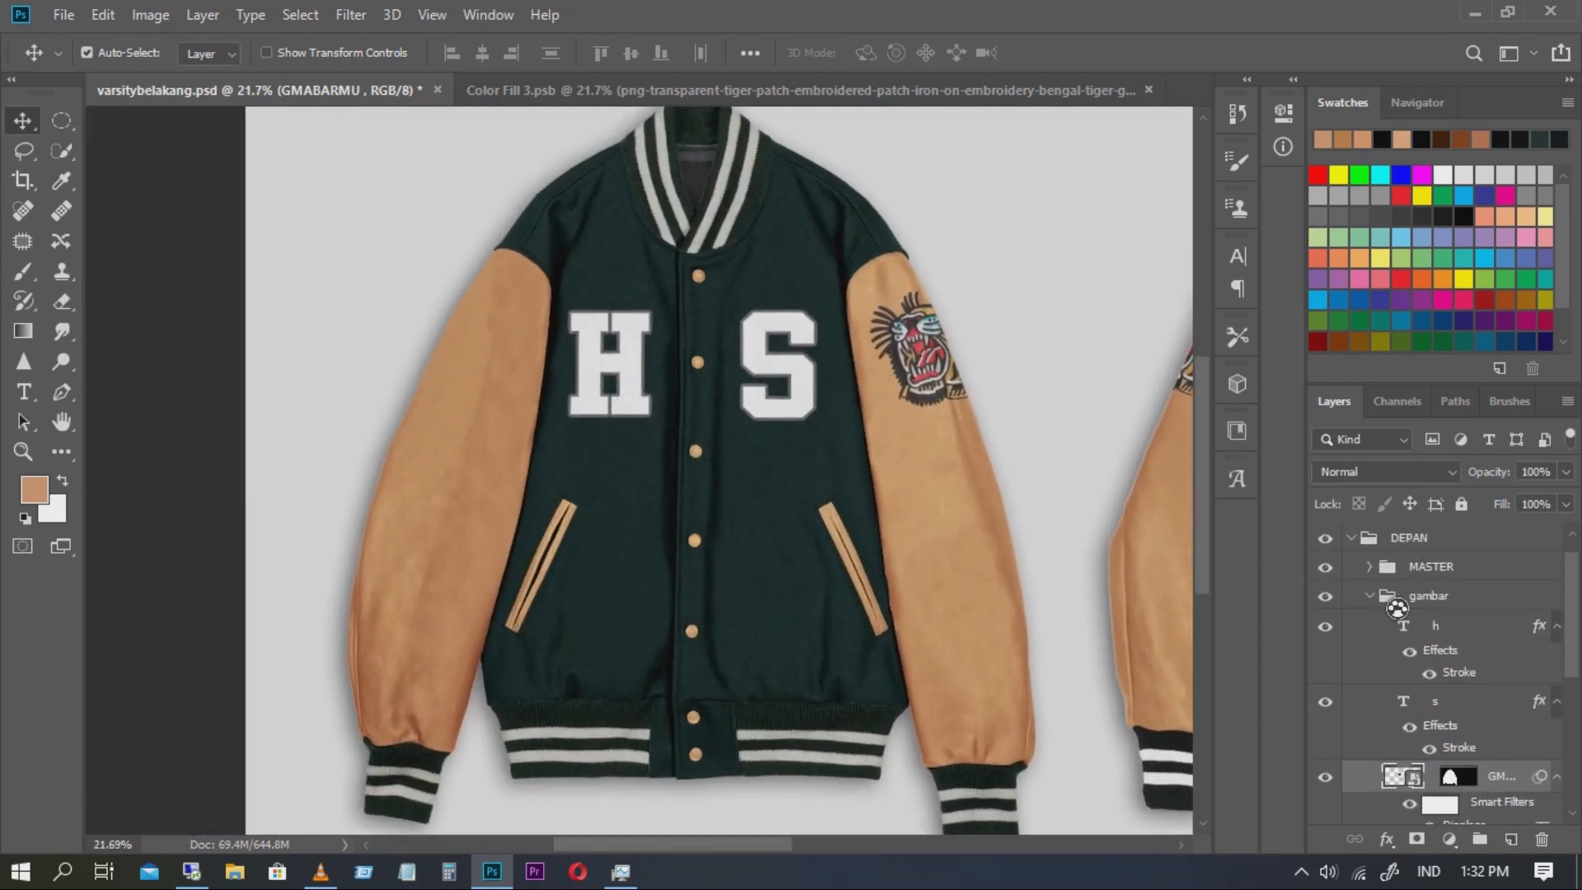
{"action": "left_click", "coordinate": [1370, 597]}
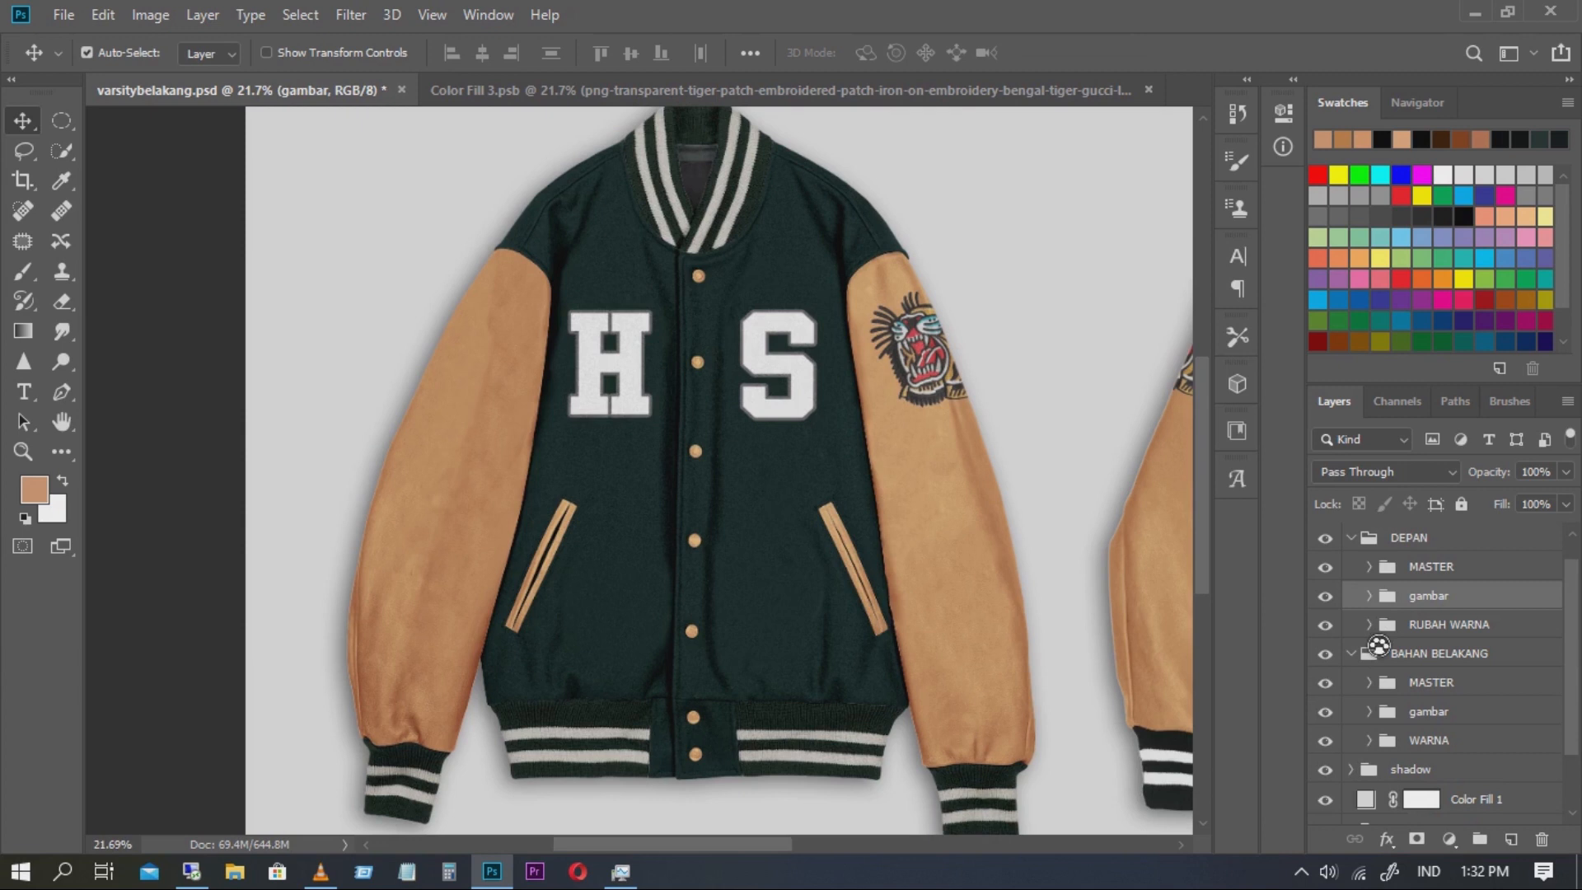
{"action": "left_click", "coordinate": [1378, 636]}
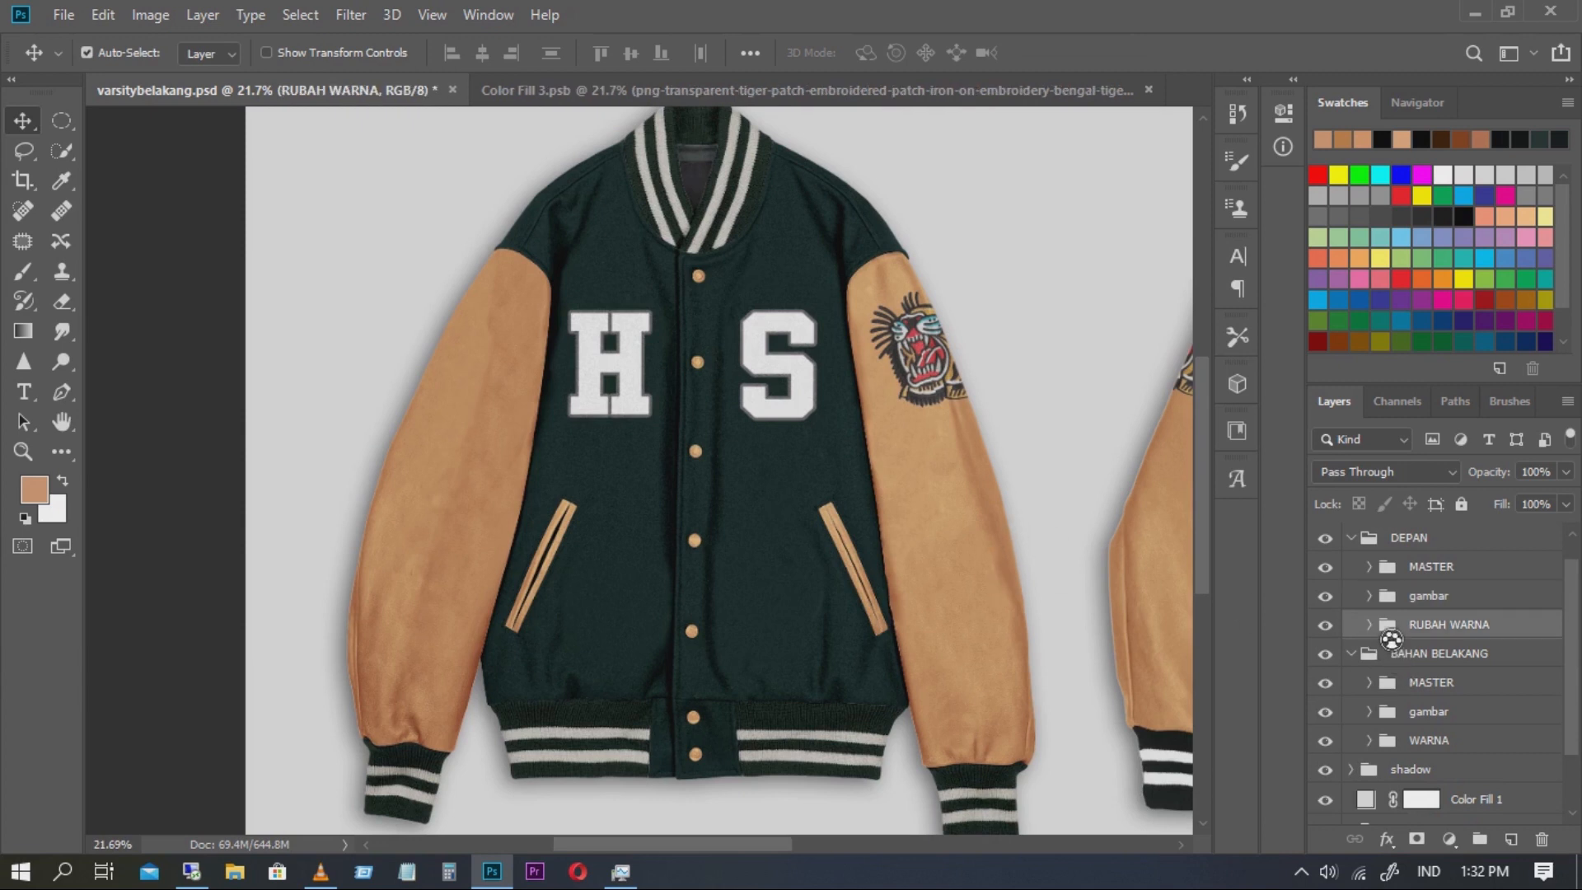
{"action": "left_click", "coordinate": [1370, 625]}
{"action": "scroll", "coordinate": [1147, 589], "scroll_direction": "down", "scroll_amount": 4}
{"action": "scroll", "coordinate": [1183, 641], "scroll_direction": "up", "scroll_amount": 5}
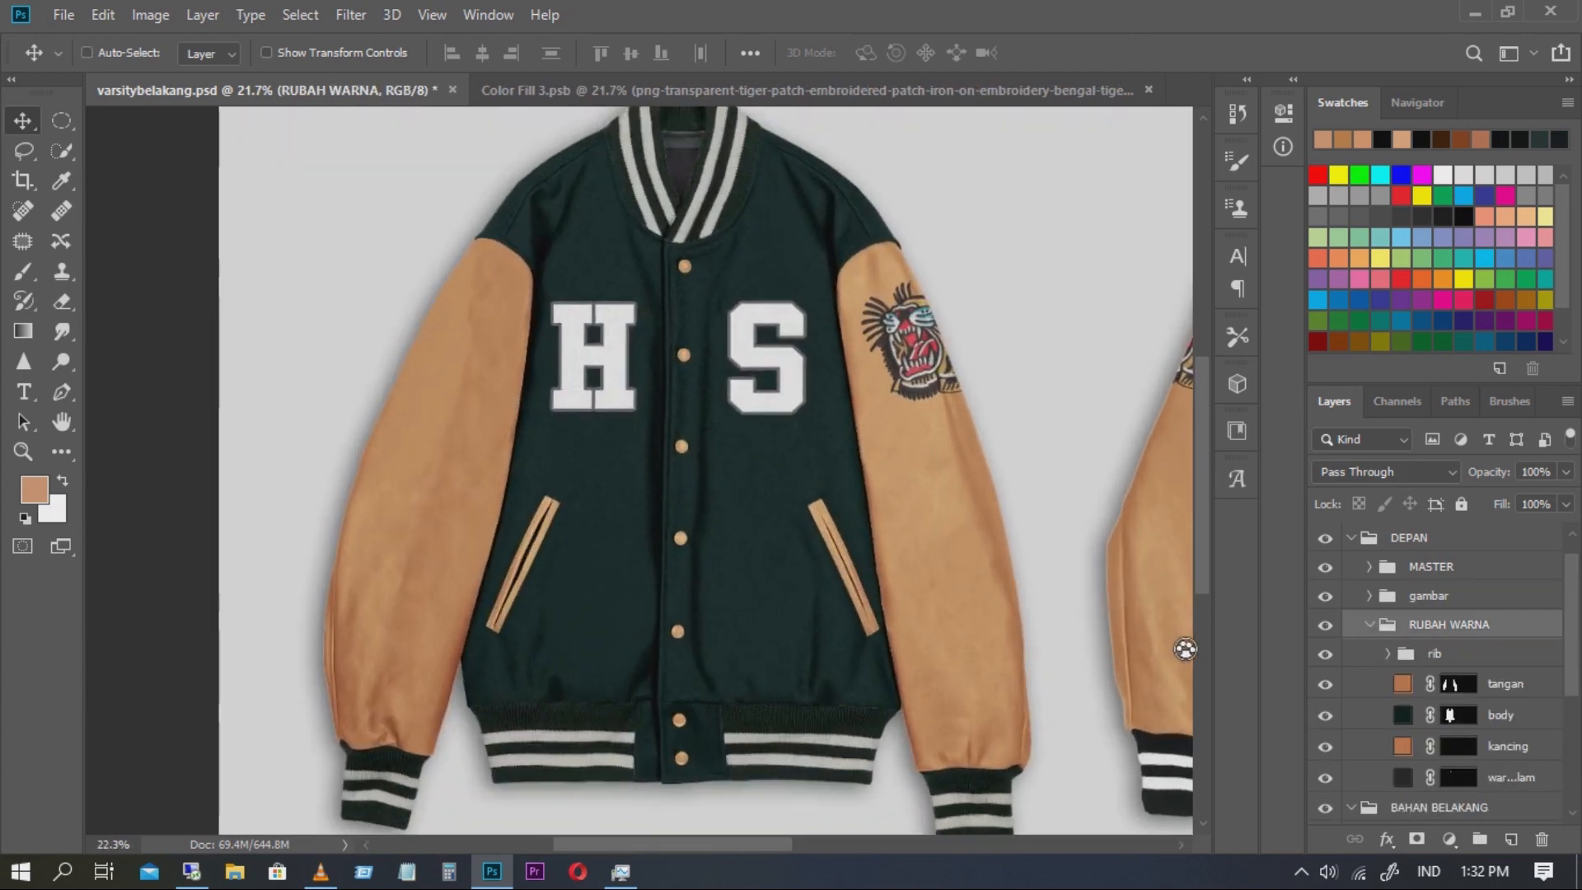
{"action": "scroll", "coordinate": [975, 554], "scroll_direction": "up", "scroll_amount": 5}
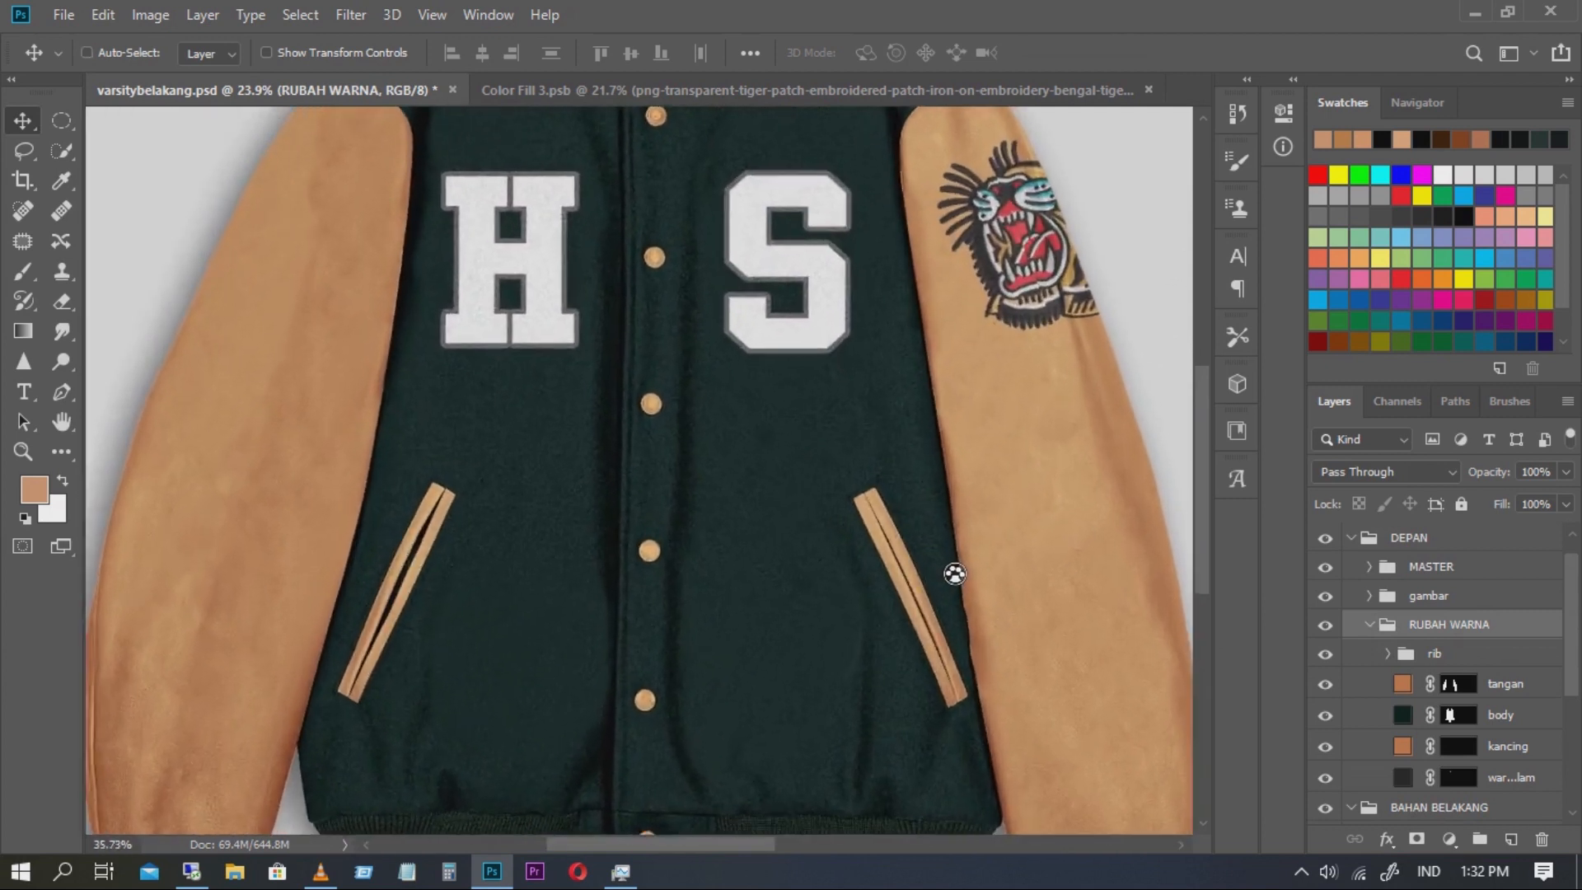
{"action": "scroll", "coordinate": [956, 586], "scroll_direction": "down", "scroll_amount": 4}
{"action": "scroll", "coordinate": [931, 569], "scroll_direction": "up", "scroll_amount": 2}
{"action": "scroll", "coordinate": [911, 555], "scroll_direction": "down", "scroll_amount": 2}
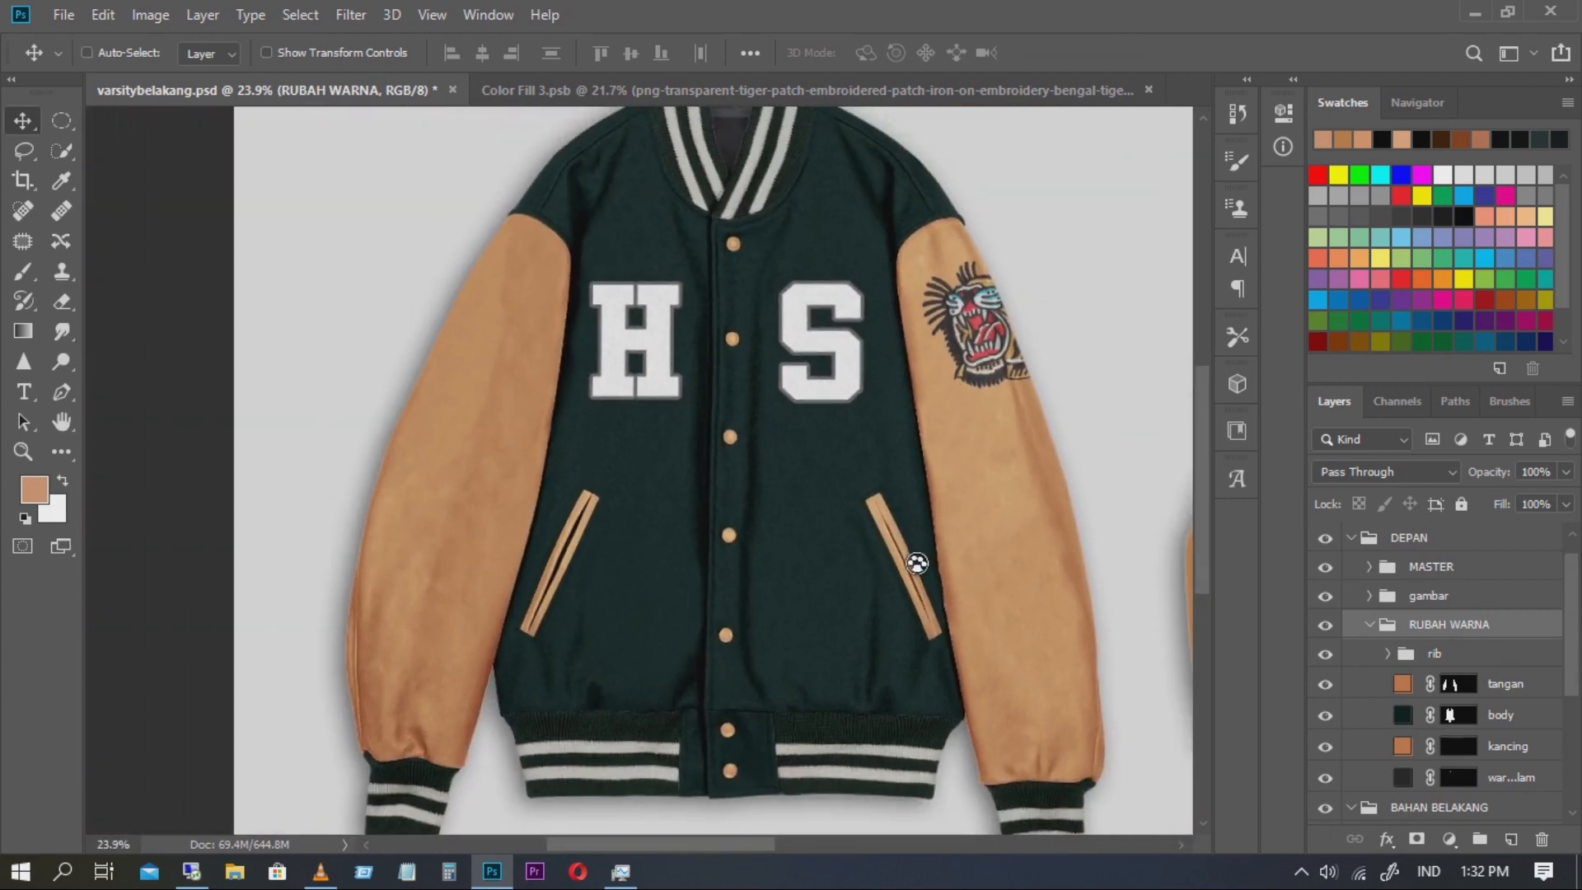
Try the lighter brown c9855c on the tangan sleeve color layer, and cancel the color change
{"action": "left_click_drag", "start_coordinate": [1580, 602], "coordinate": [1578, 637]}
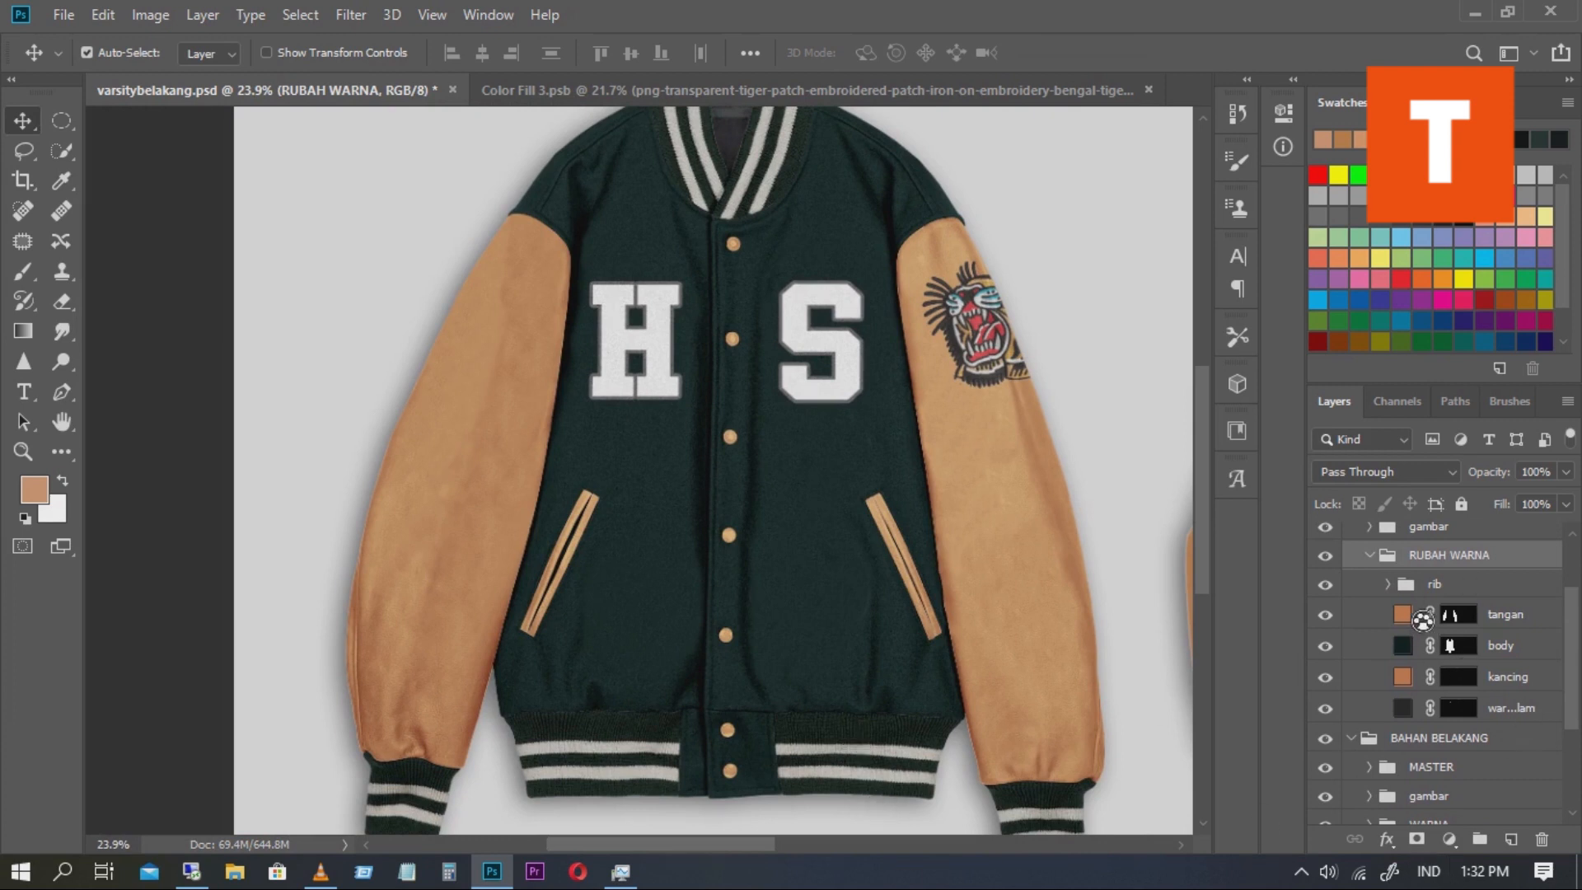
{"action": "double_click", "coordinate": [1410, 623]}
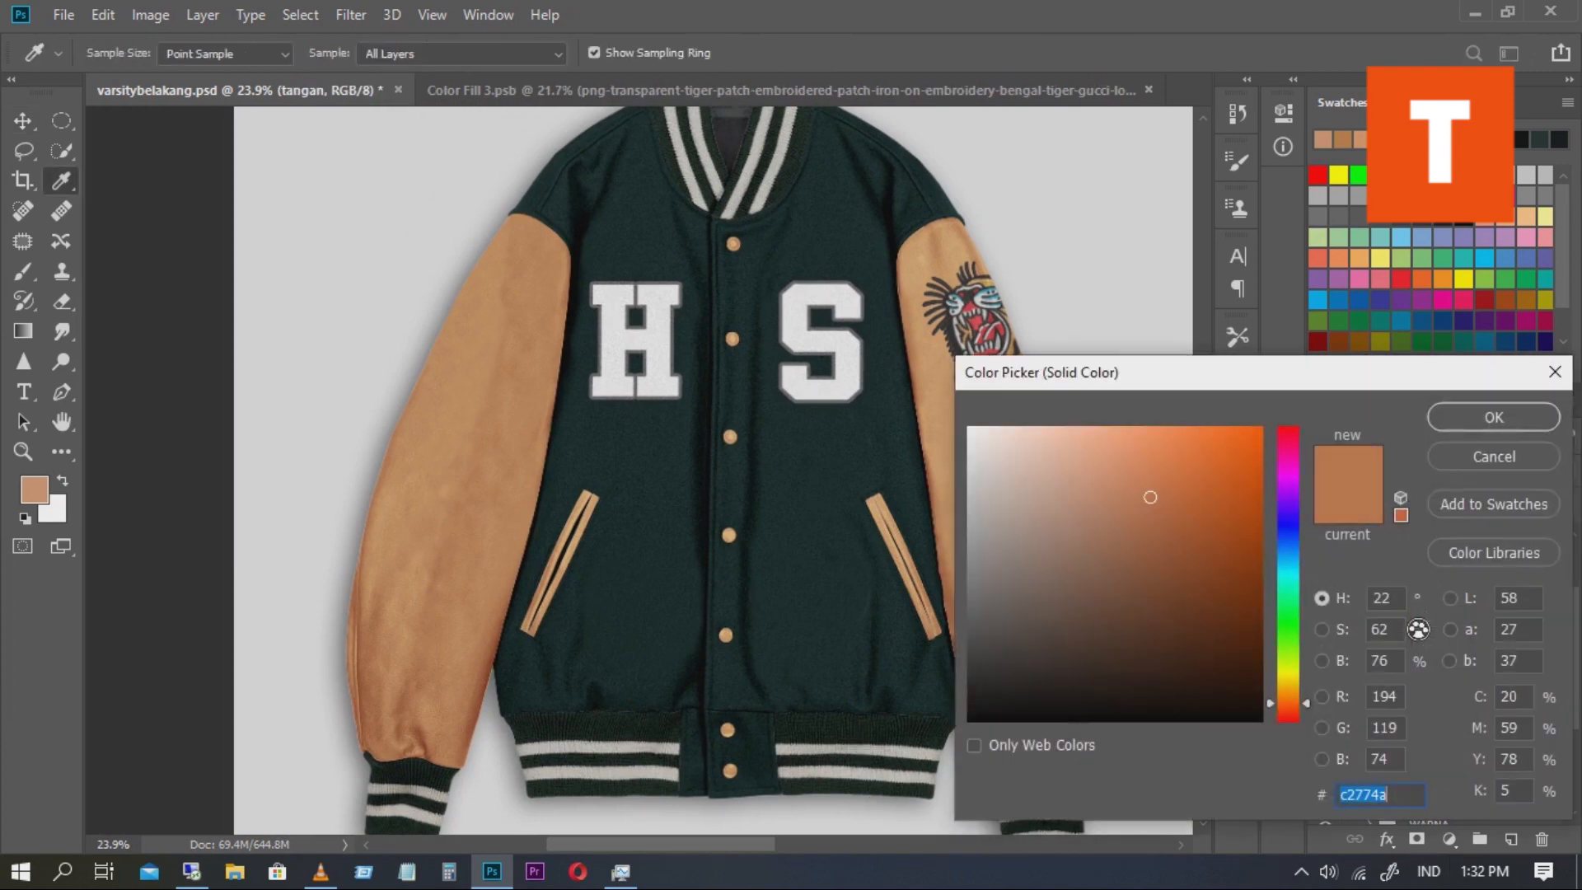
{"action": "left_click_drag", "start_coordinate": [1177, 612], "coordinate": [1127, 489]}
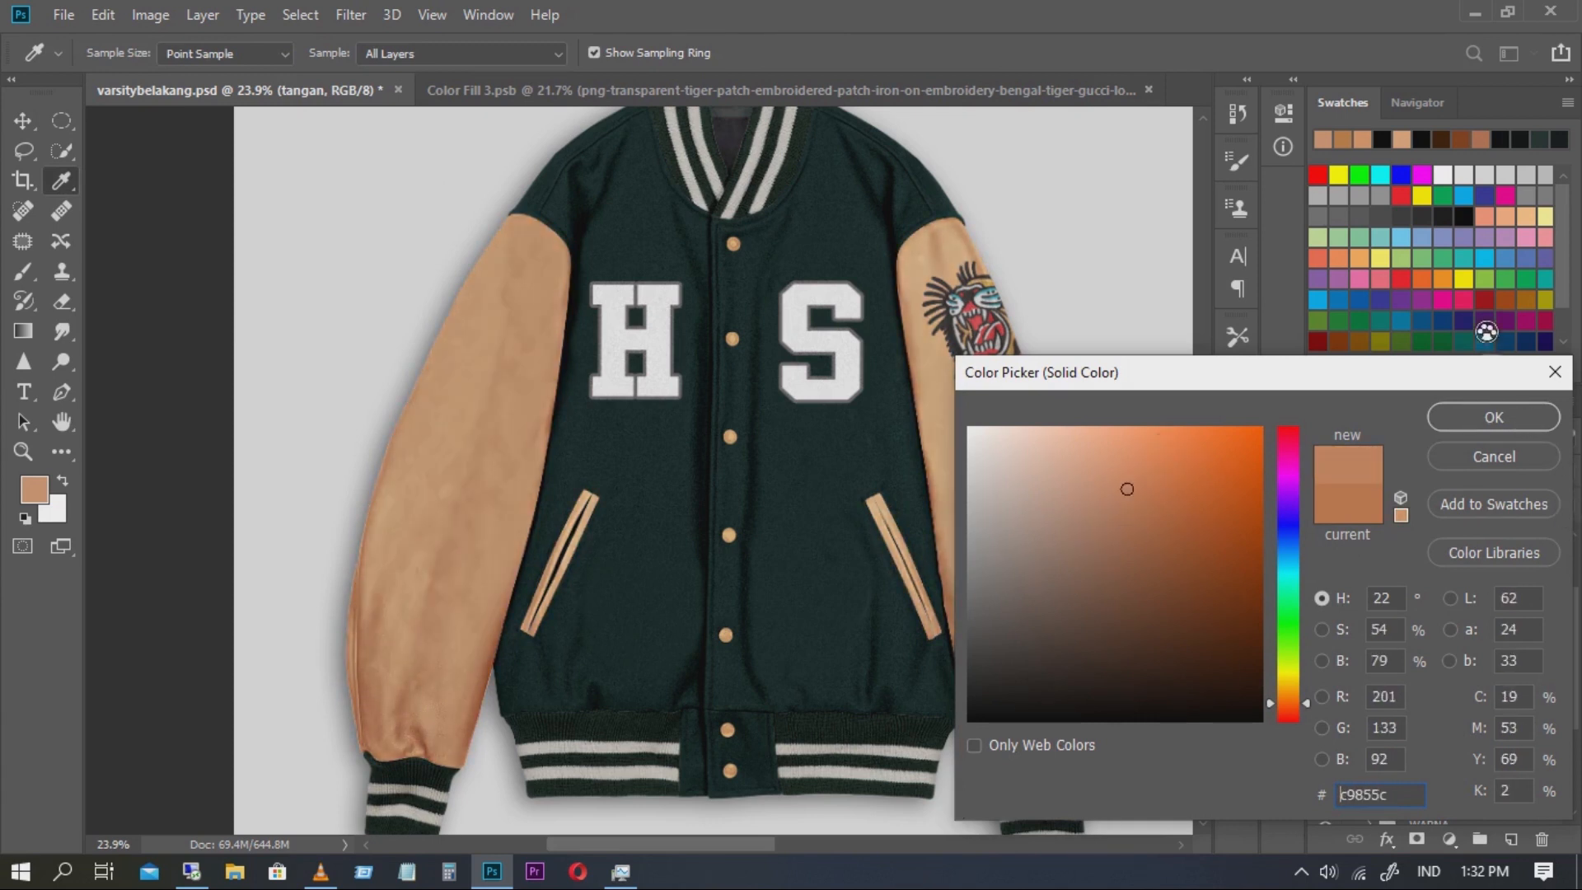
{"action": "left_click", "coordinate": [1494, 457]}
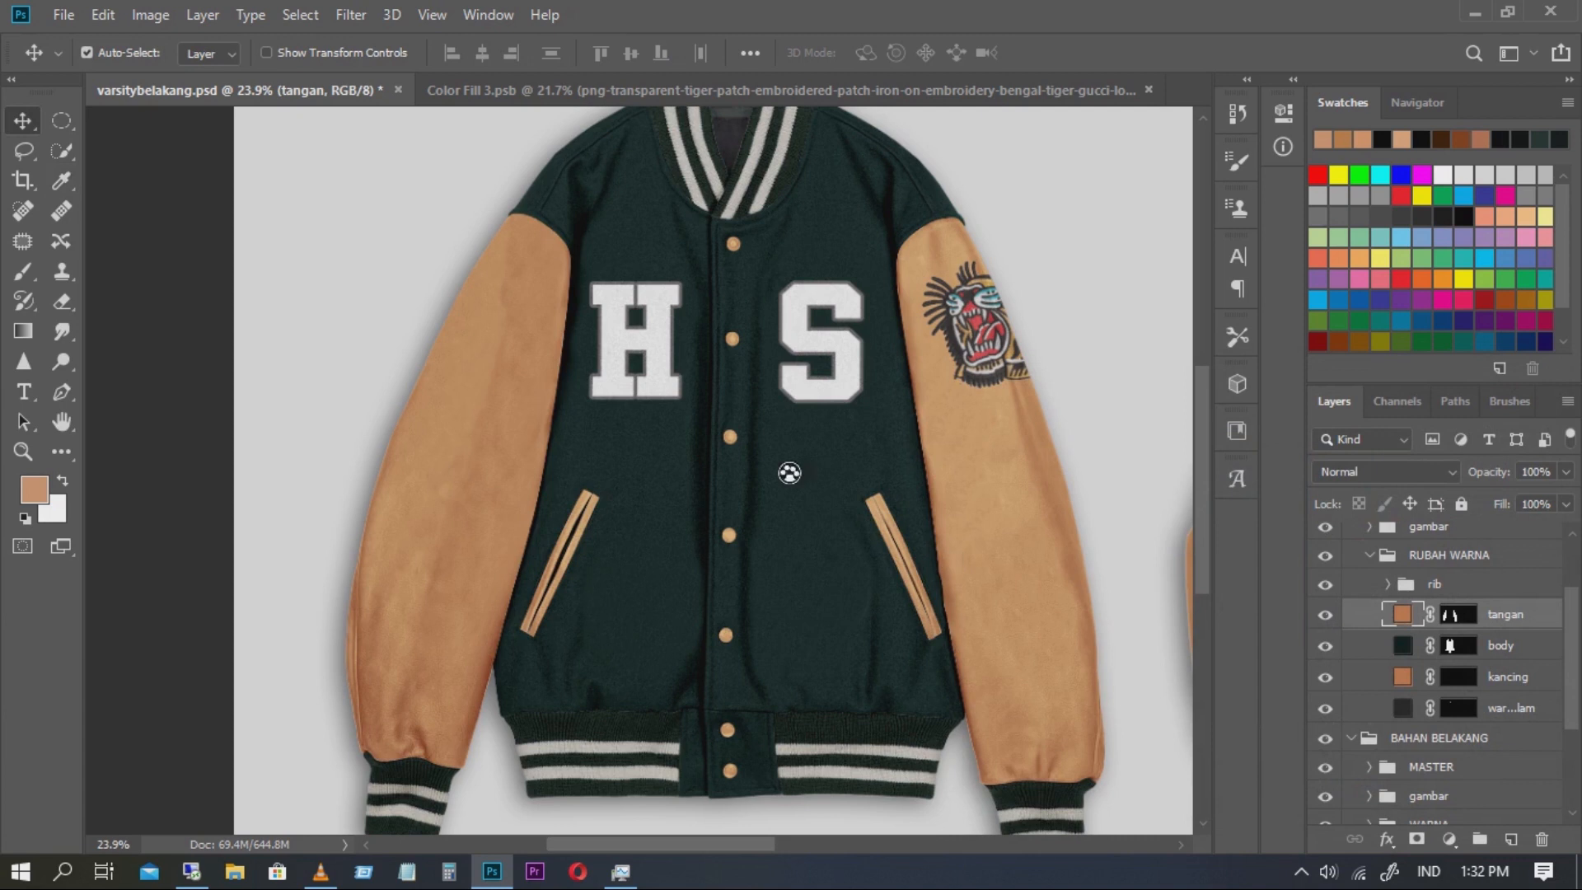
Expand the rib group in RUBAH WARNA and toggle its visibility off and on to examine the front jacket's cuffs and hem
{"action": "scroll", "coordinate": [1026, 610], "scroll_direction": "down", "scroll_amount": 1}
{"action": "scroll", "coordinate": [1024, 611], "scroll_direction": "up", "scroll_amount": 1}
{"action": "left_click_drag", "start_coordinate": [1009, 615], "coordinate": [873, 419]}
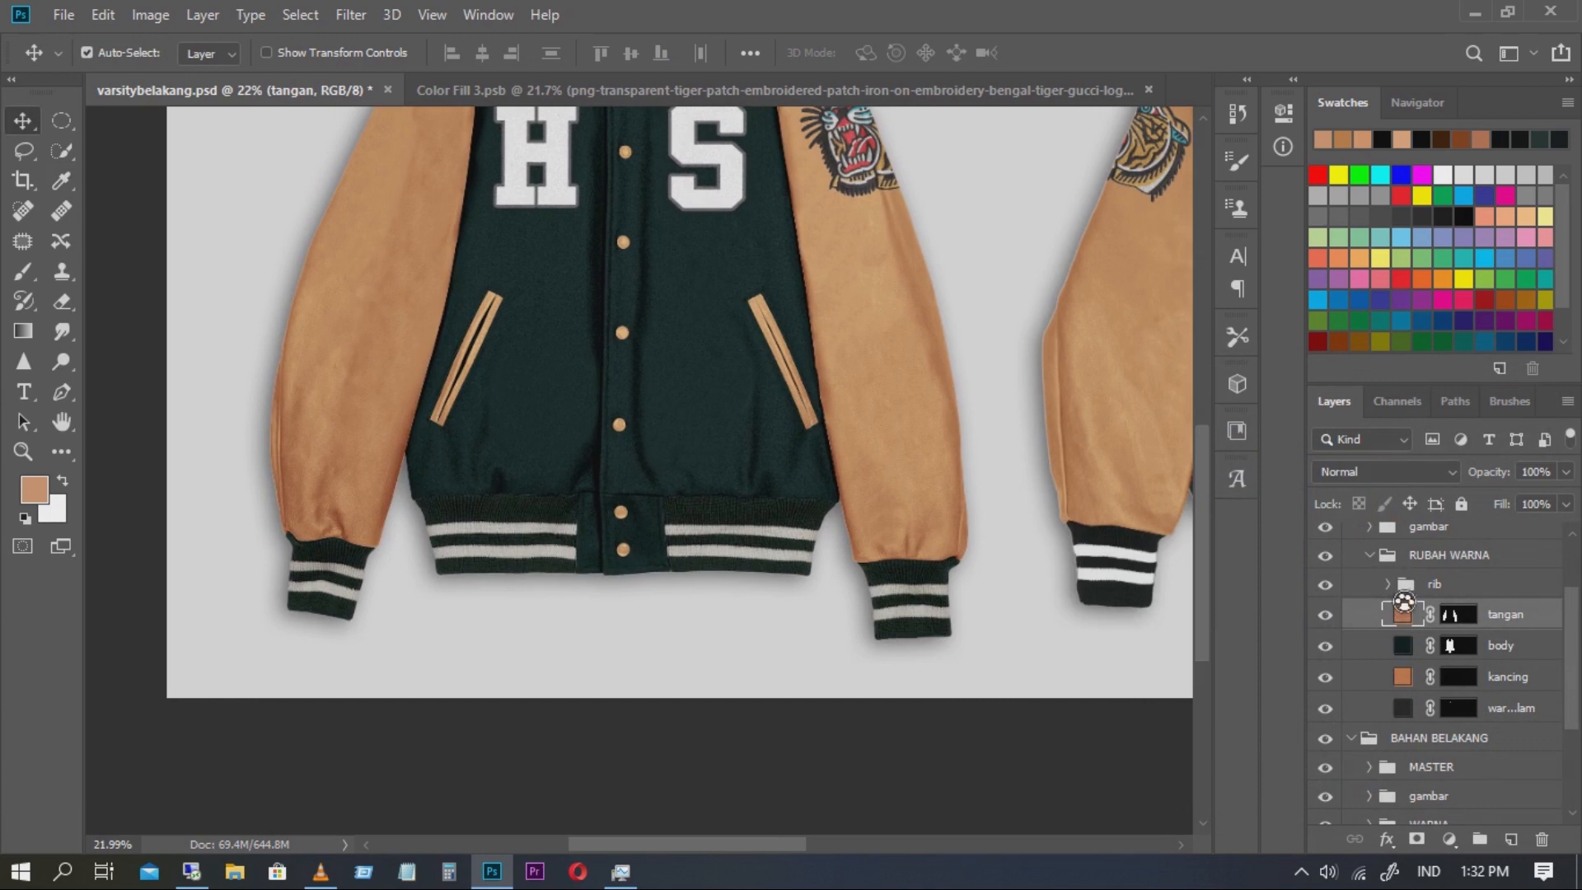
{"action": "left_click", "coordinate": [1388, 583]}
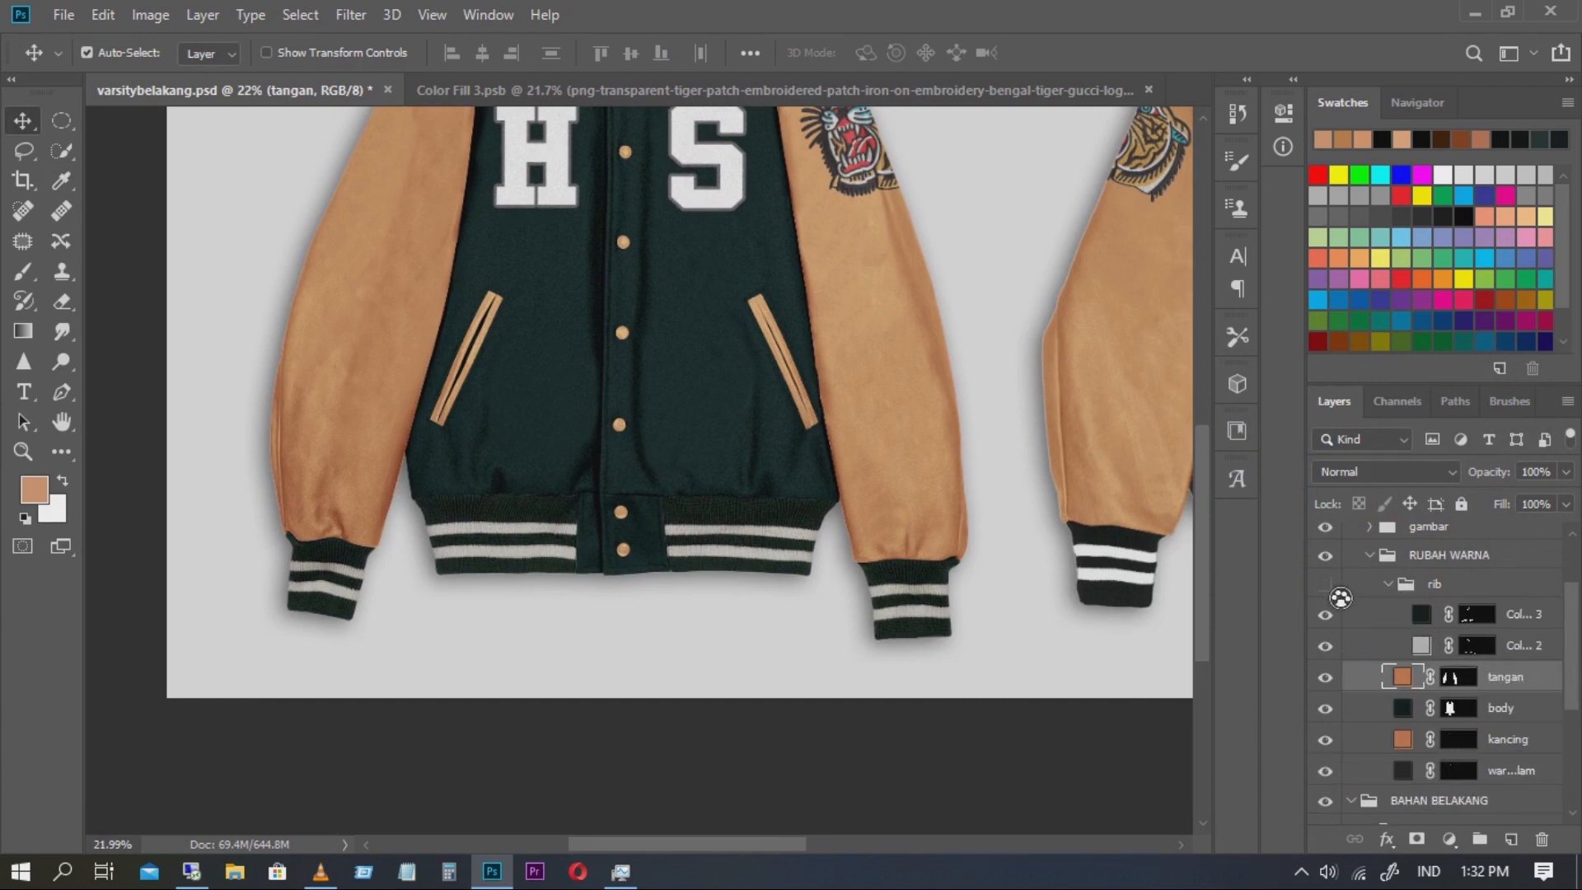
{"action": "left_click", "coordinate": [1325, 584]}
{"action": "left_click", "coordinate": [1325, 585]}
{"action": "left_click", "coordinate": [1327, 584]}
Collapse the RUBAH WARNA, BAHAN BELAKANG and DEPAN layer groups
{"action": "left_click", "coordinate": [1370, 556]}
{"action": "left_click_drag", "start_coordinate": [719, 544], "coordinate": [784, 582]}
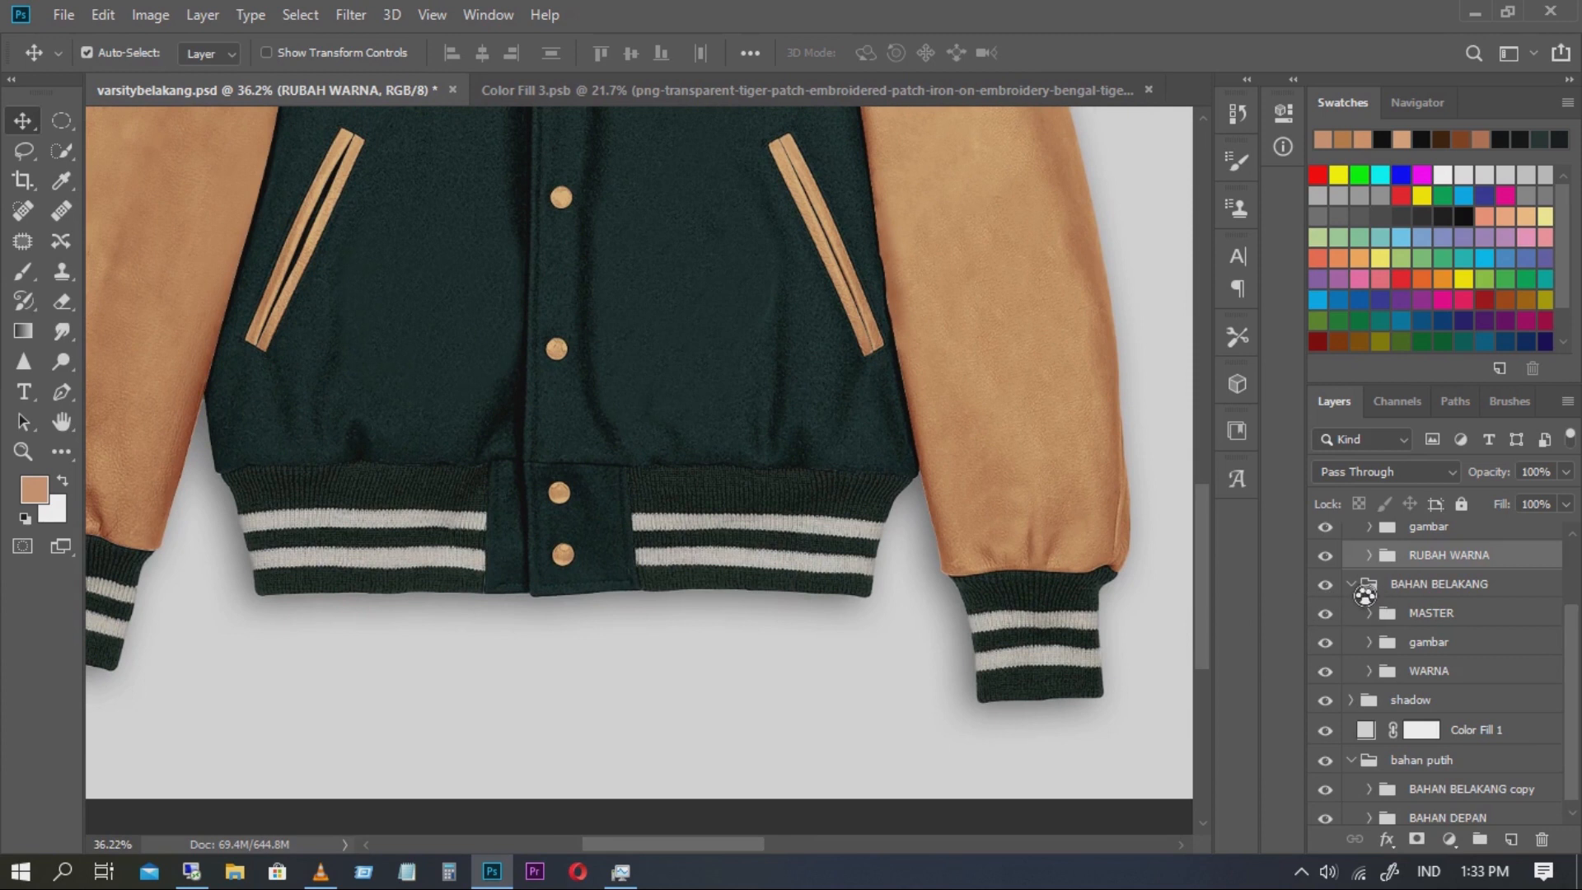
{"action": "left_click", "coordinate": [1352, 585]}
{"action": "left_click_drag", "start_coordinate": [1358, 662], "coordinate": [1383, 646]}
{"action": "left_click", "coordinate": [1353, 547]}
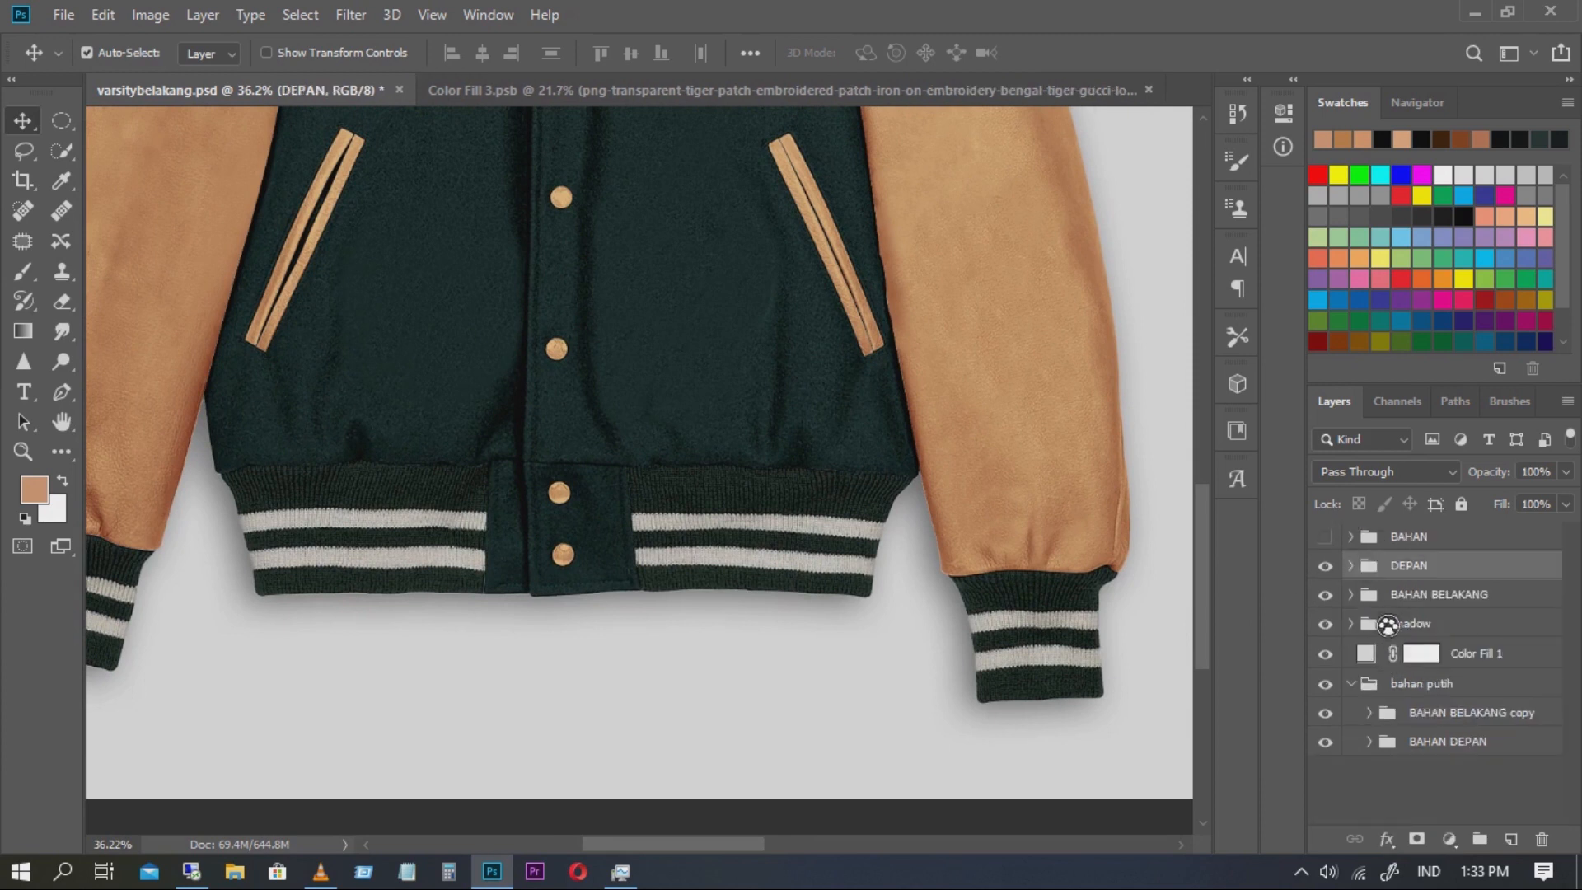
Expand BAHAN BELAKANG and look inside its gambar and WARNA subgroups, collapsing each one again
{"action": "left_click", "coordinate": [1352, 595]}
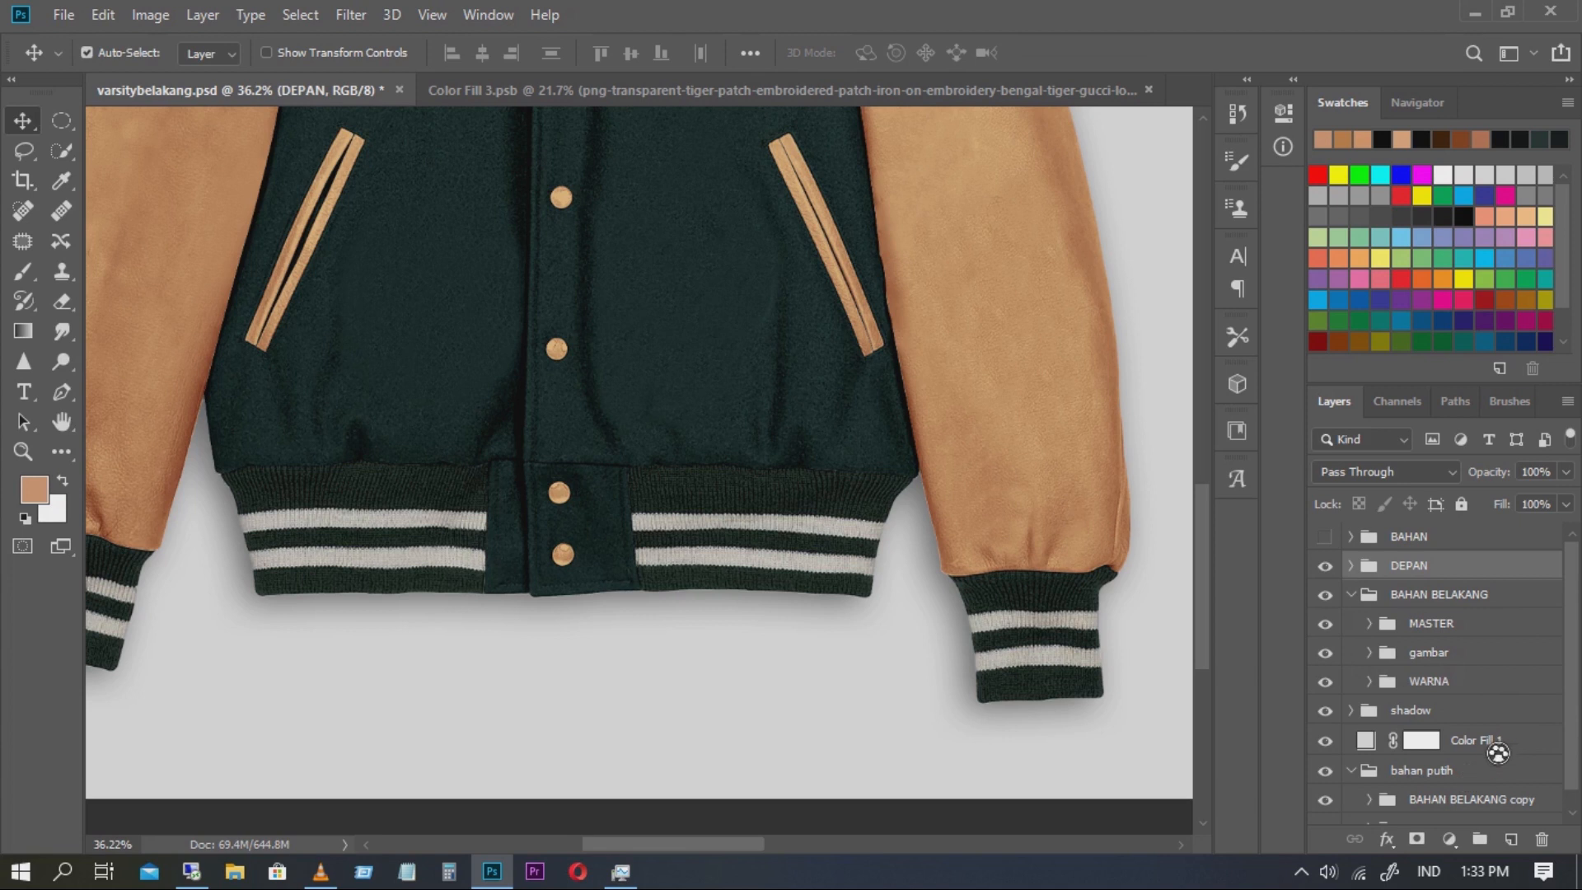
{"action": "left_click", "coordinate": [1370, 652]}
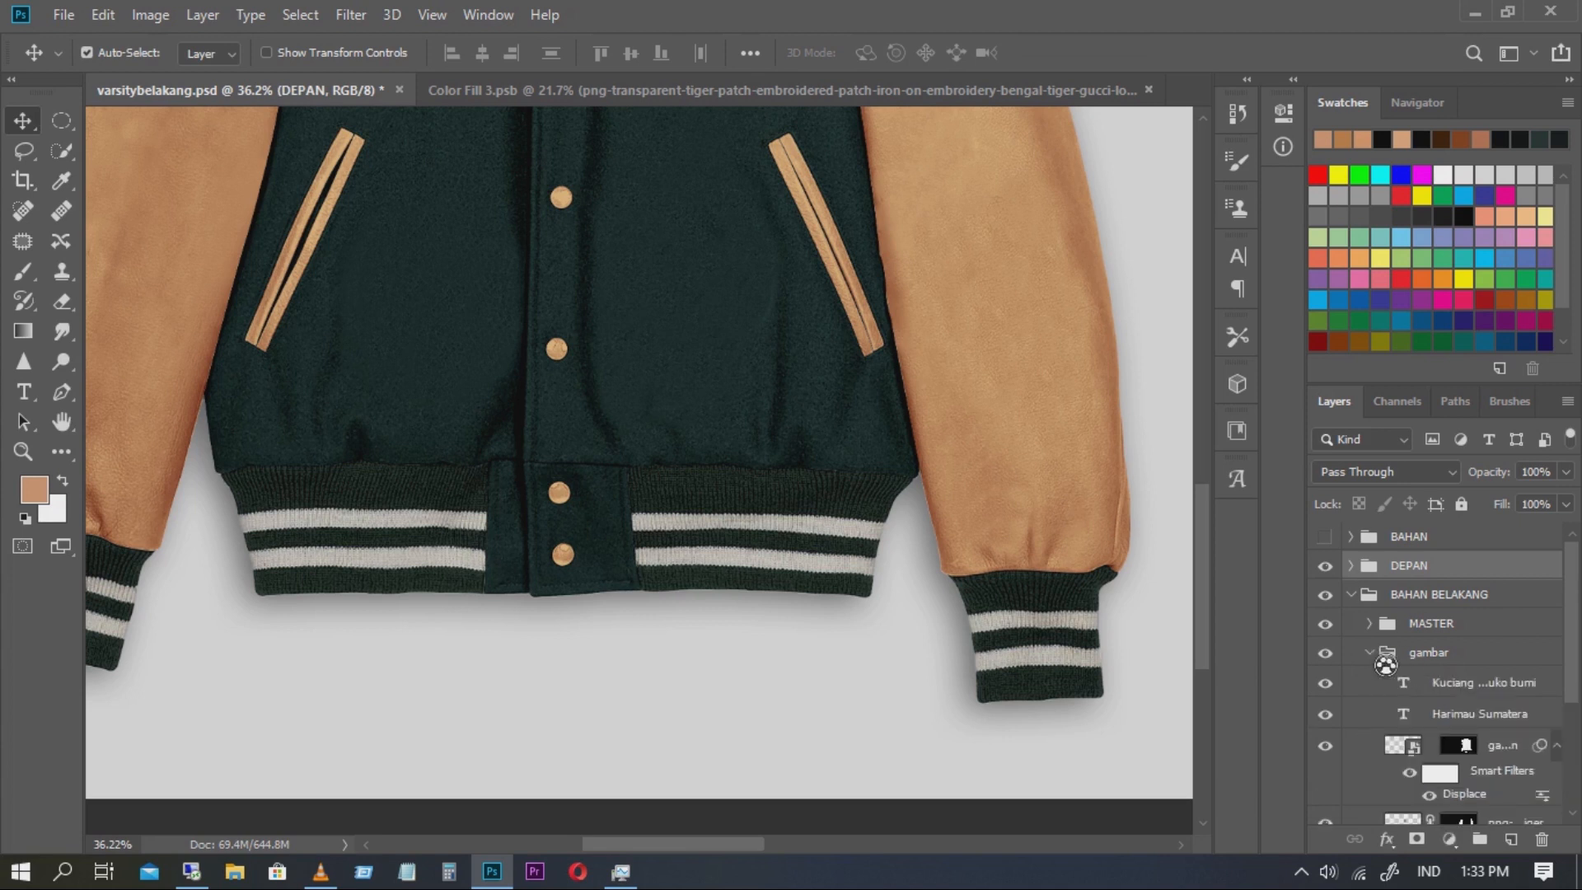
{"action": "left_click", "coordinate": [1370, 652]}
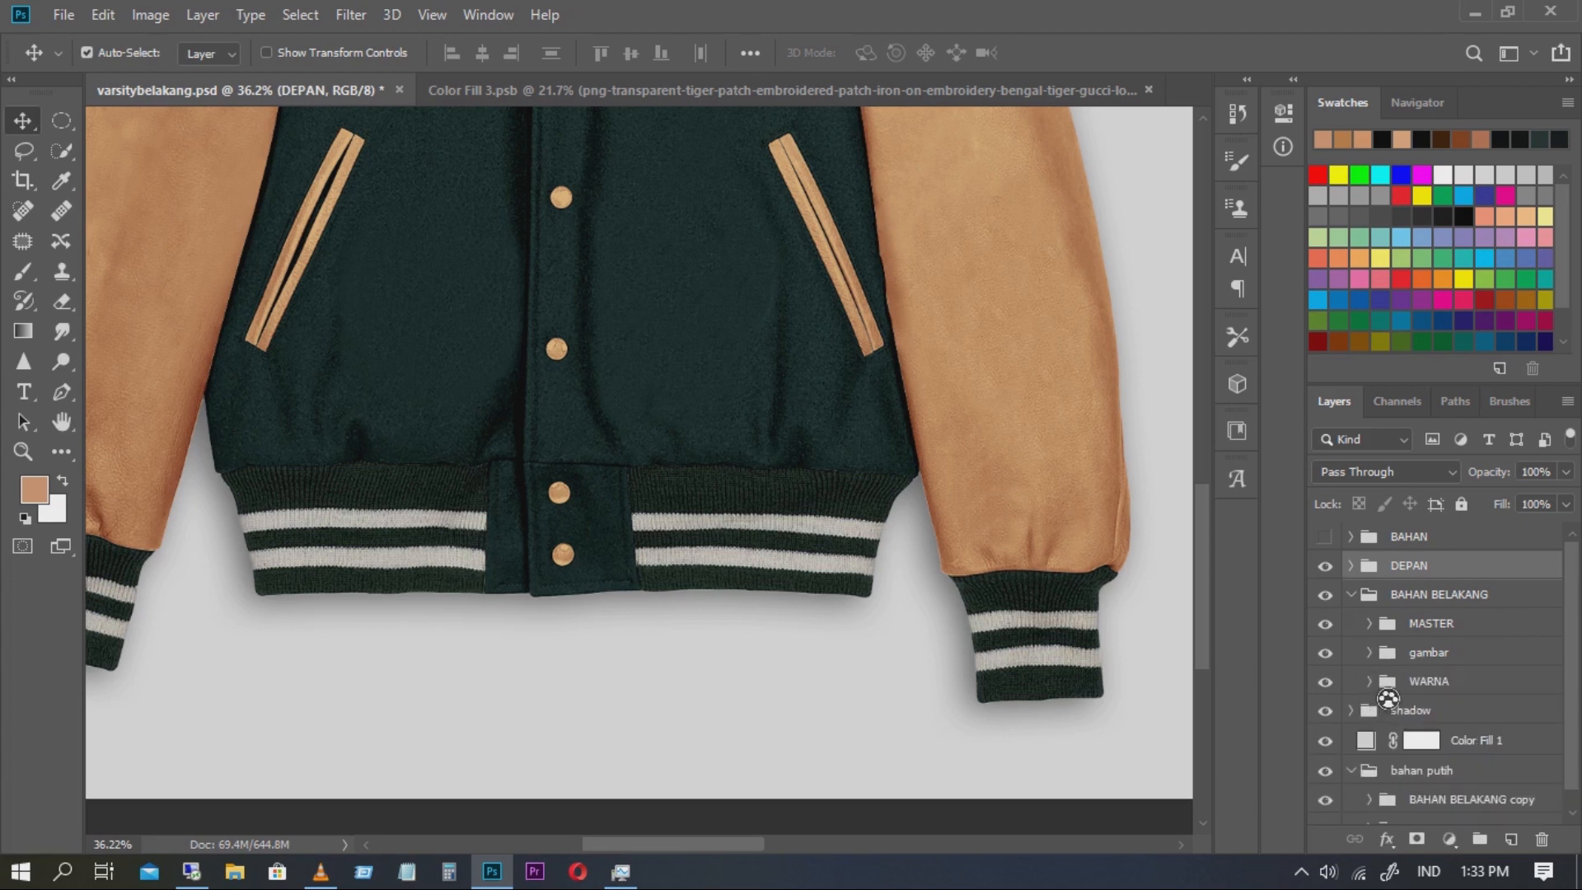
{"action": "left_click", "coordinate": [1370, 682]}
{"action": "left_click", "coordinate": [1370, 682]}
Inspect the tiger artwork and lettering on the back jacket up close, and expand the gambar group in BAHAN BELAKANG
{"action": "scroll", "coordinate": [823, 448], "scroll_direction": "down", "scroll_amount": 3}
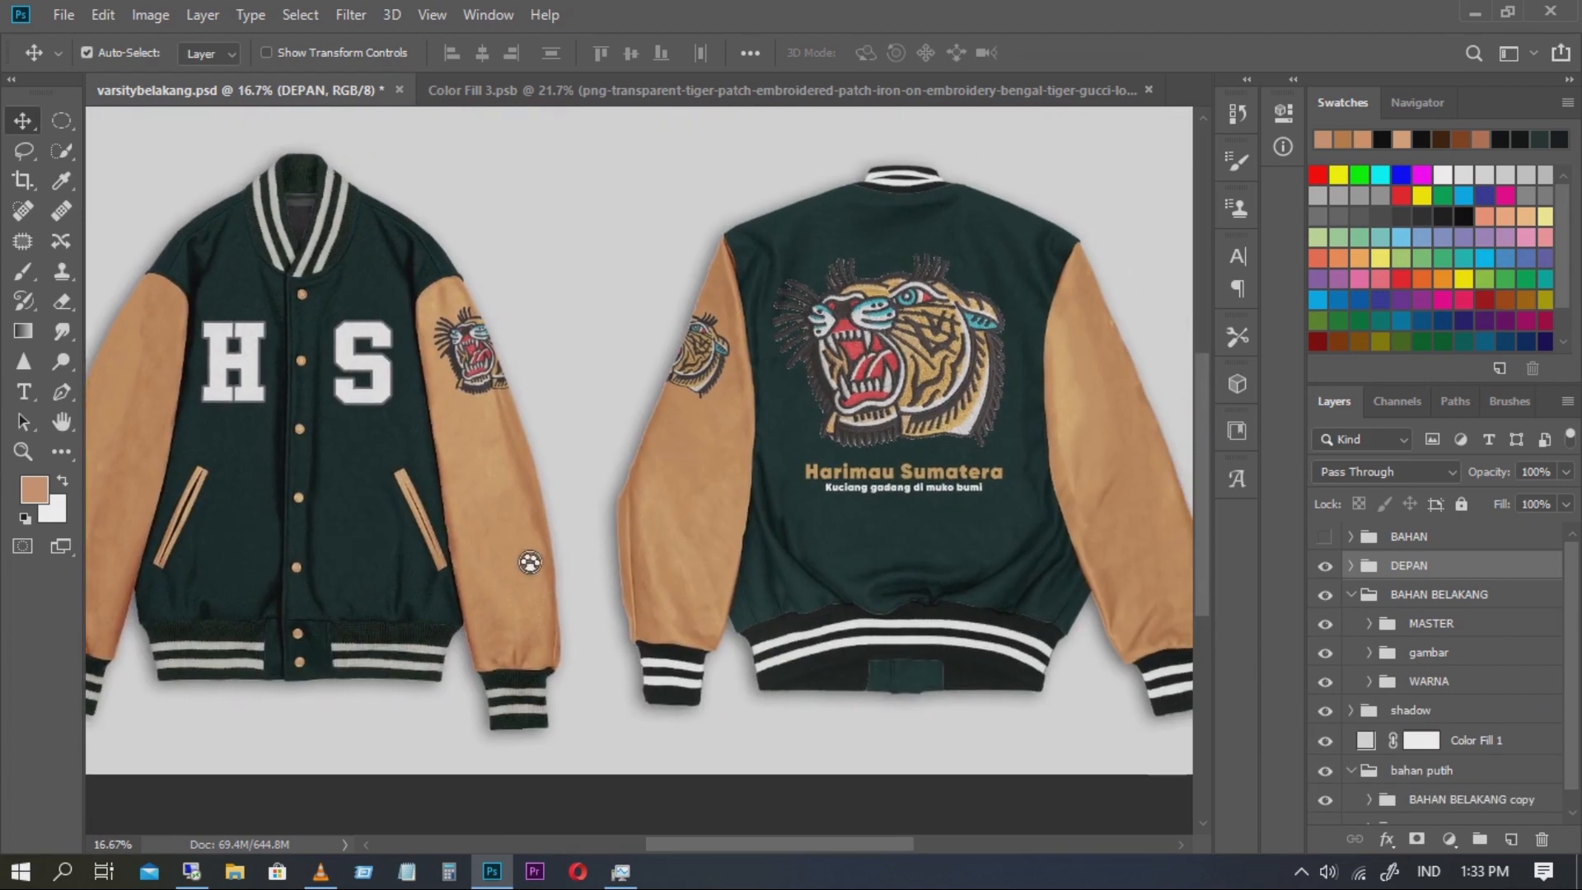
{"action": "left_click_drag", "start_coordinate": [1000, 262], "coordinate": [1081, 365]}
{"action": "left_click_drag", "start_coordinate": [1032, 601], "coordinate": [1054, 515]}
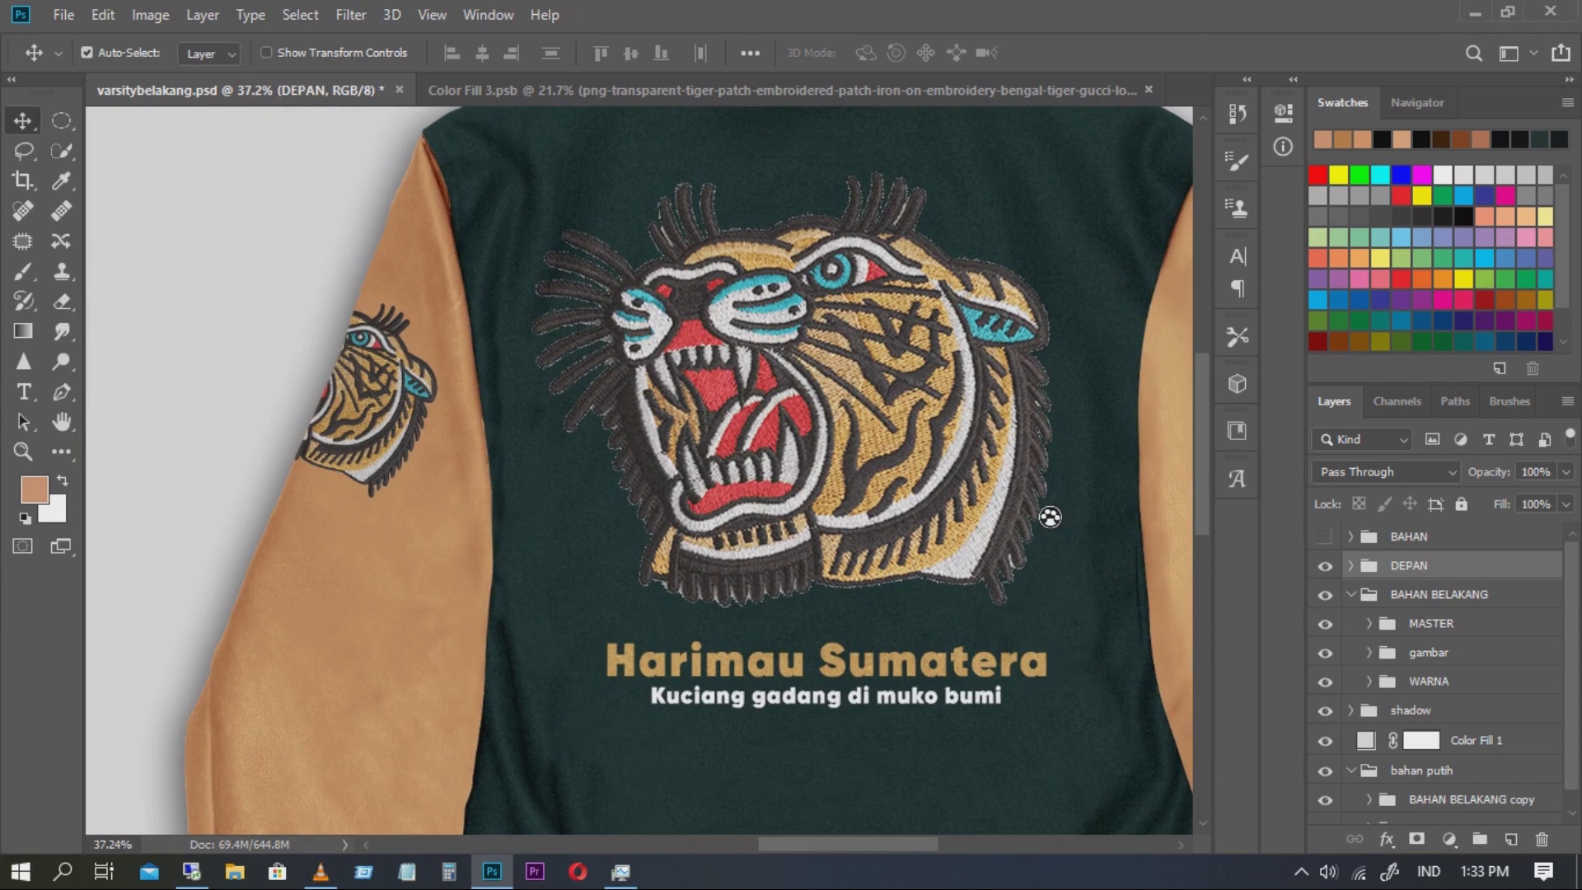
{"action": "mouse_move", "coordinate": [896, 451]}
{"action": "left_mouse_down"}
{"action": "mouse_move", "coordinate": [905, 462]}
{"action": "mouse_move", "coordinate": [896, 449]}
{"action": "left_mouse_up"}
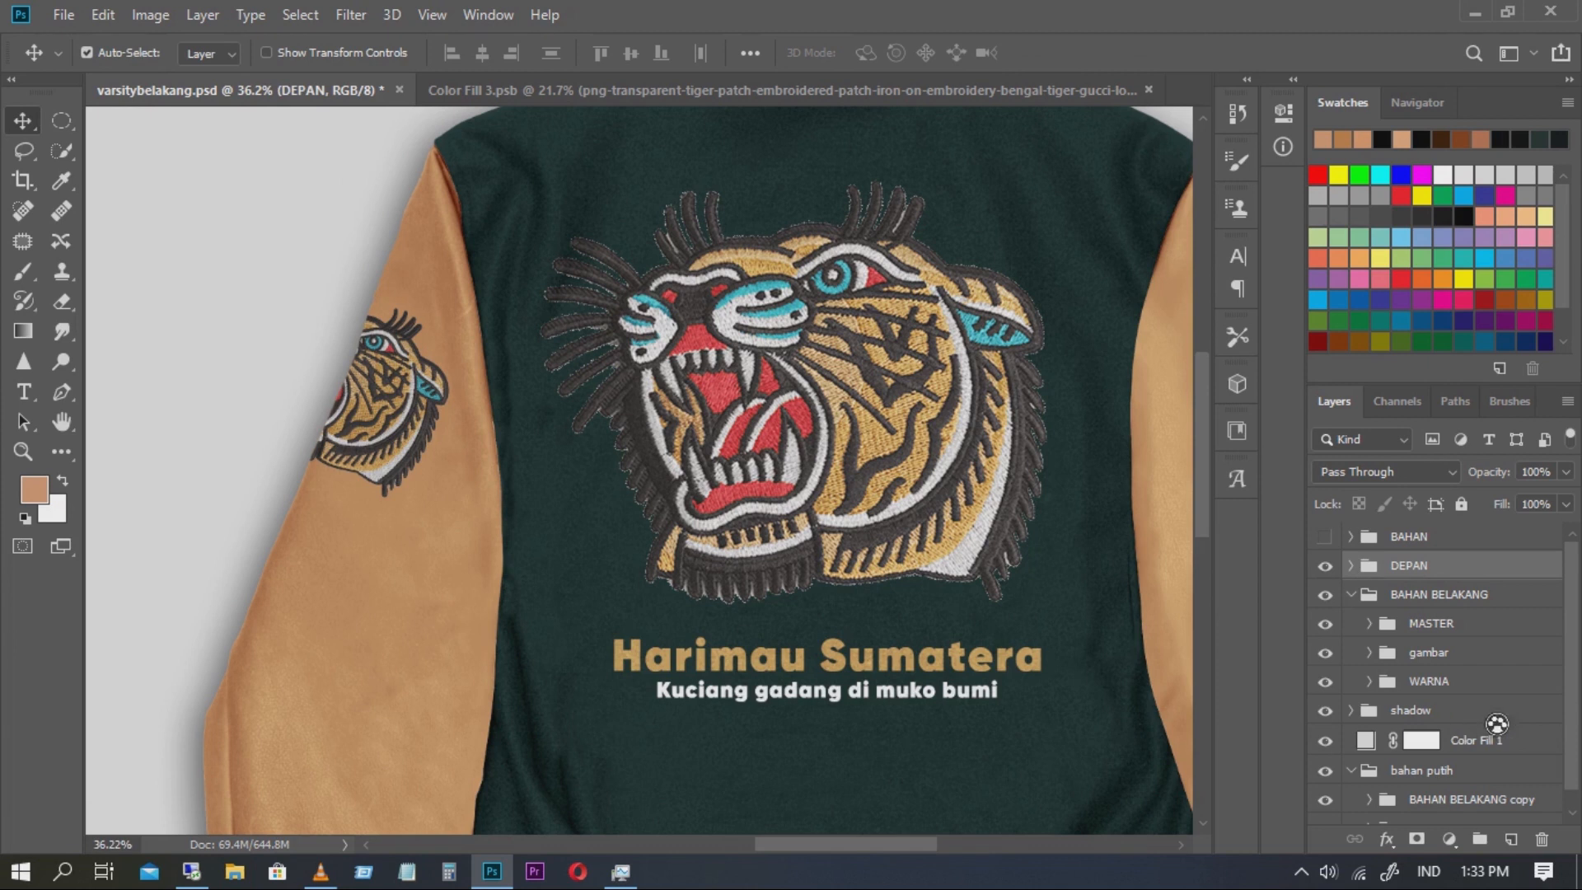
{"action": "scroll", "coordinate": [1576, 609], "scroll_direction": "down", "scroll_amount": 1}
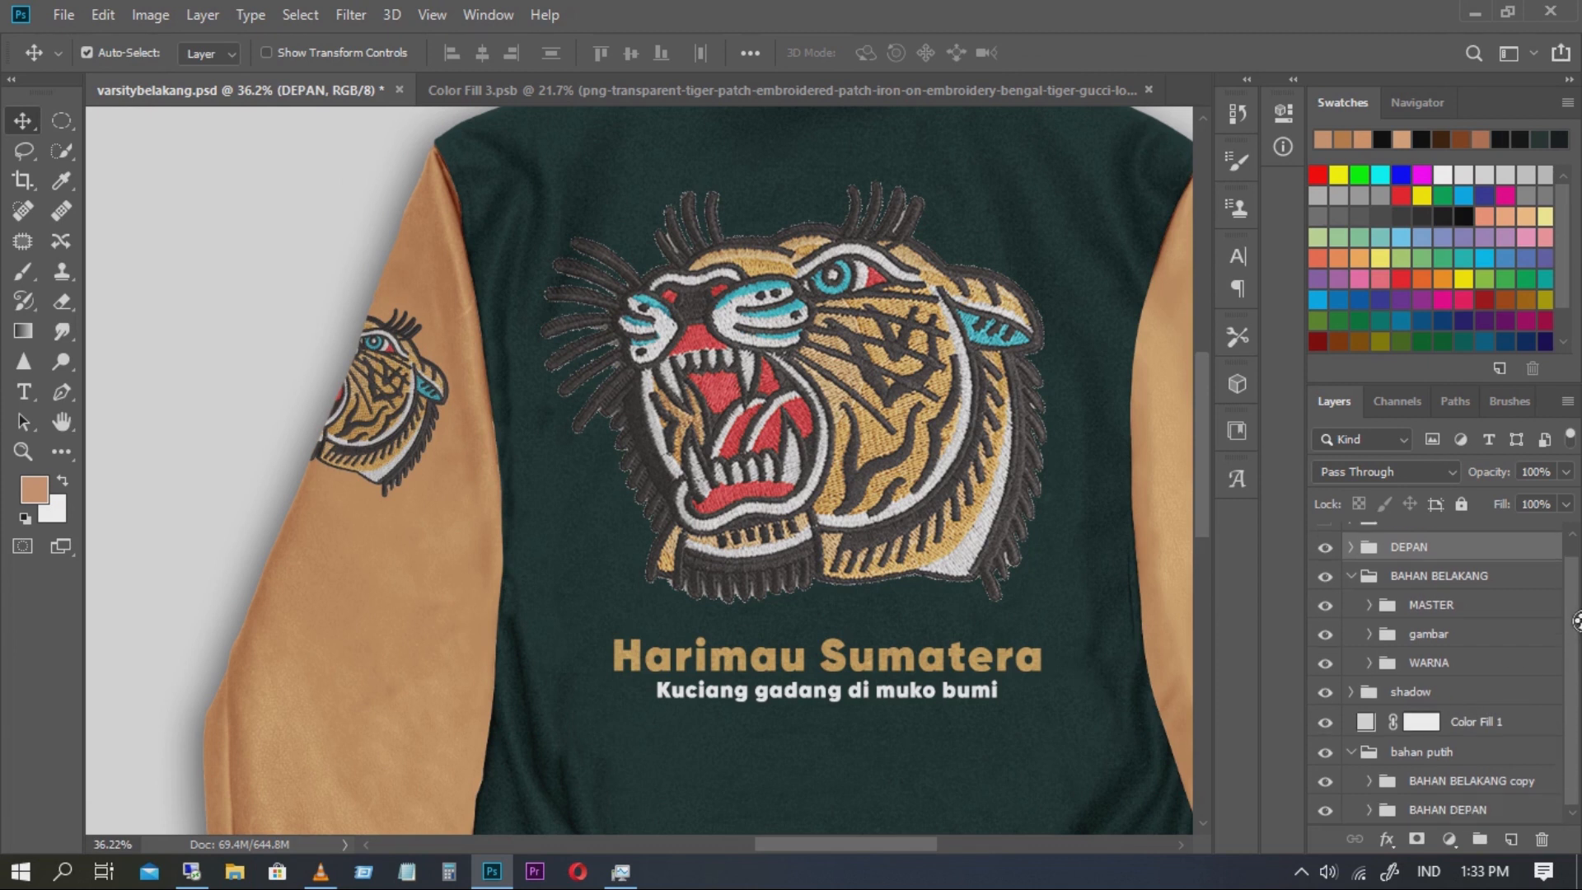
{"action": "scroll", "coordinate": [1576, 626], "scroll_direction": "up", "scroll_amount": 1}
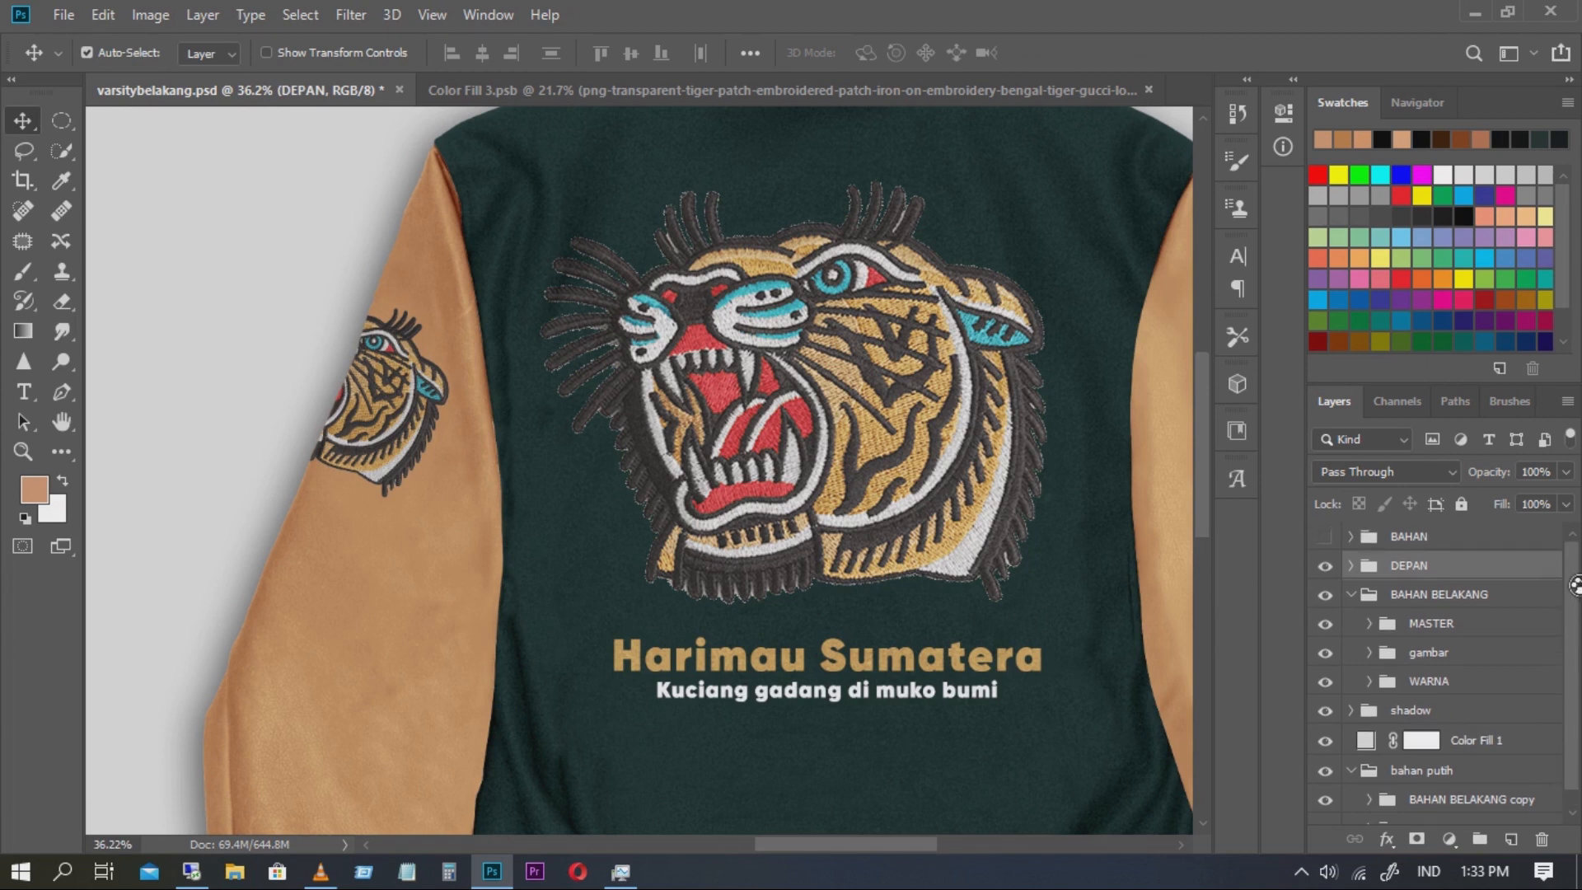
{"action": "left_click", "coordinate": [1370, 652]}
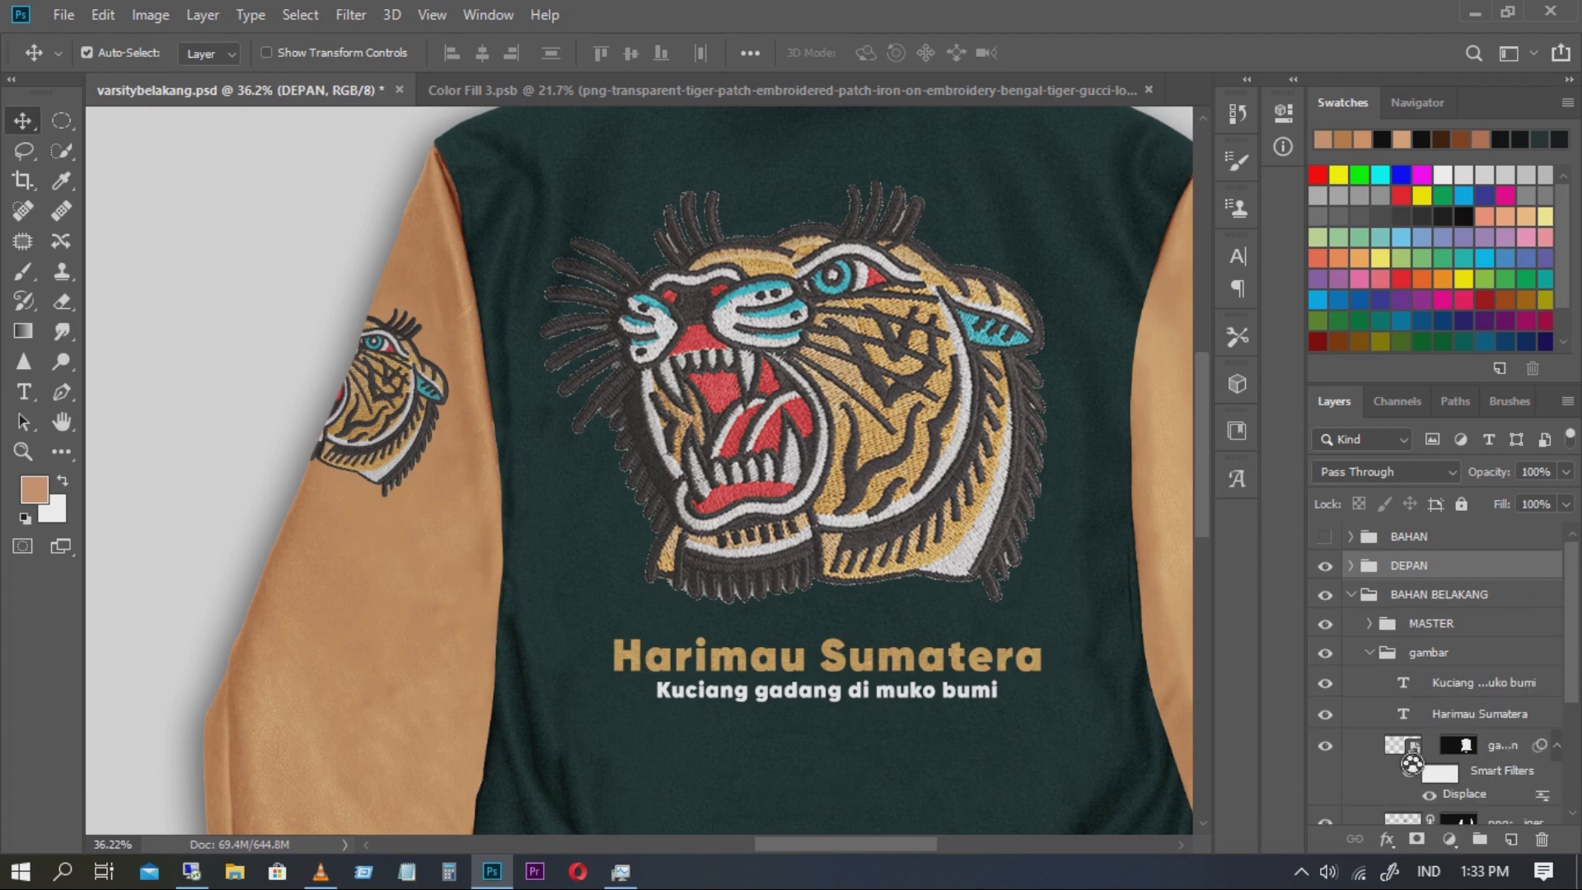
{"action": "key", "text": "ctrl+t"}
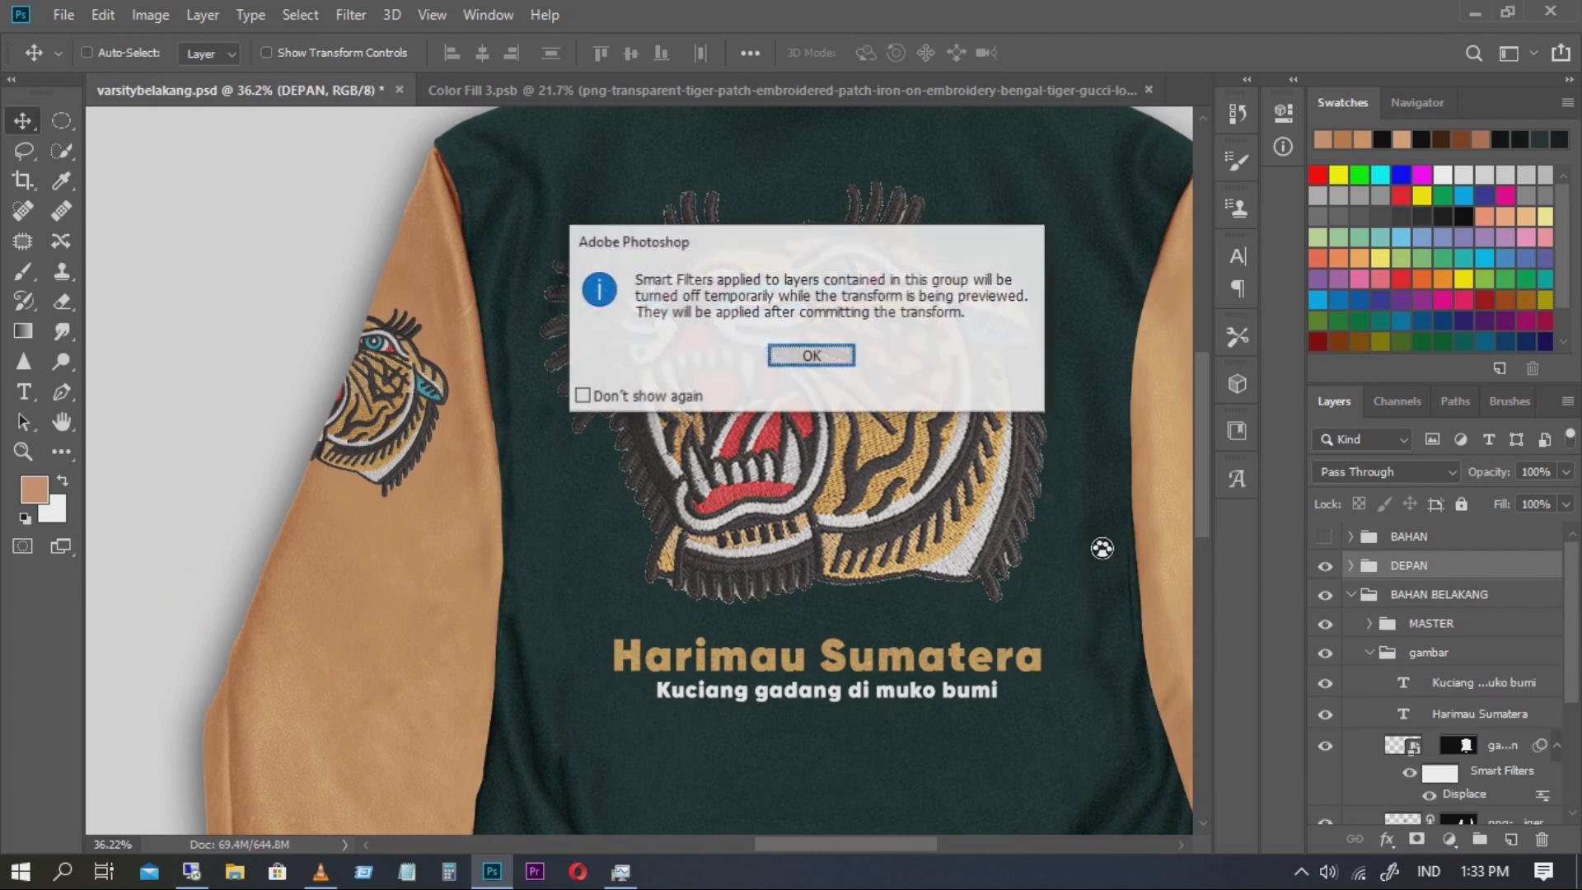
{"action": "left_click", "coordinate": [810, 356]}
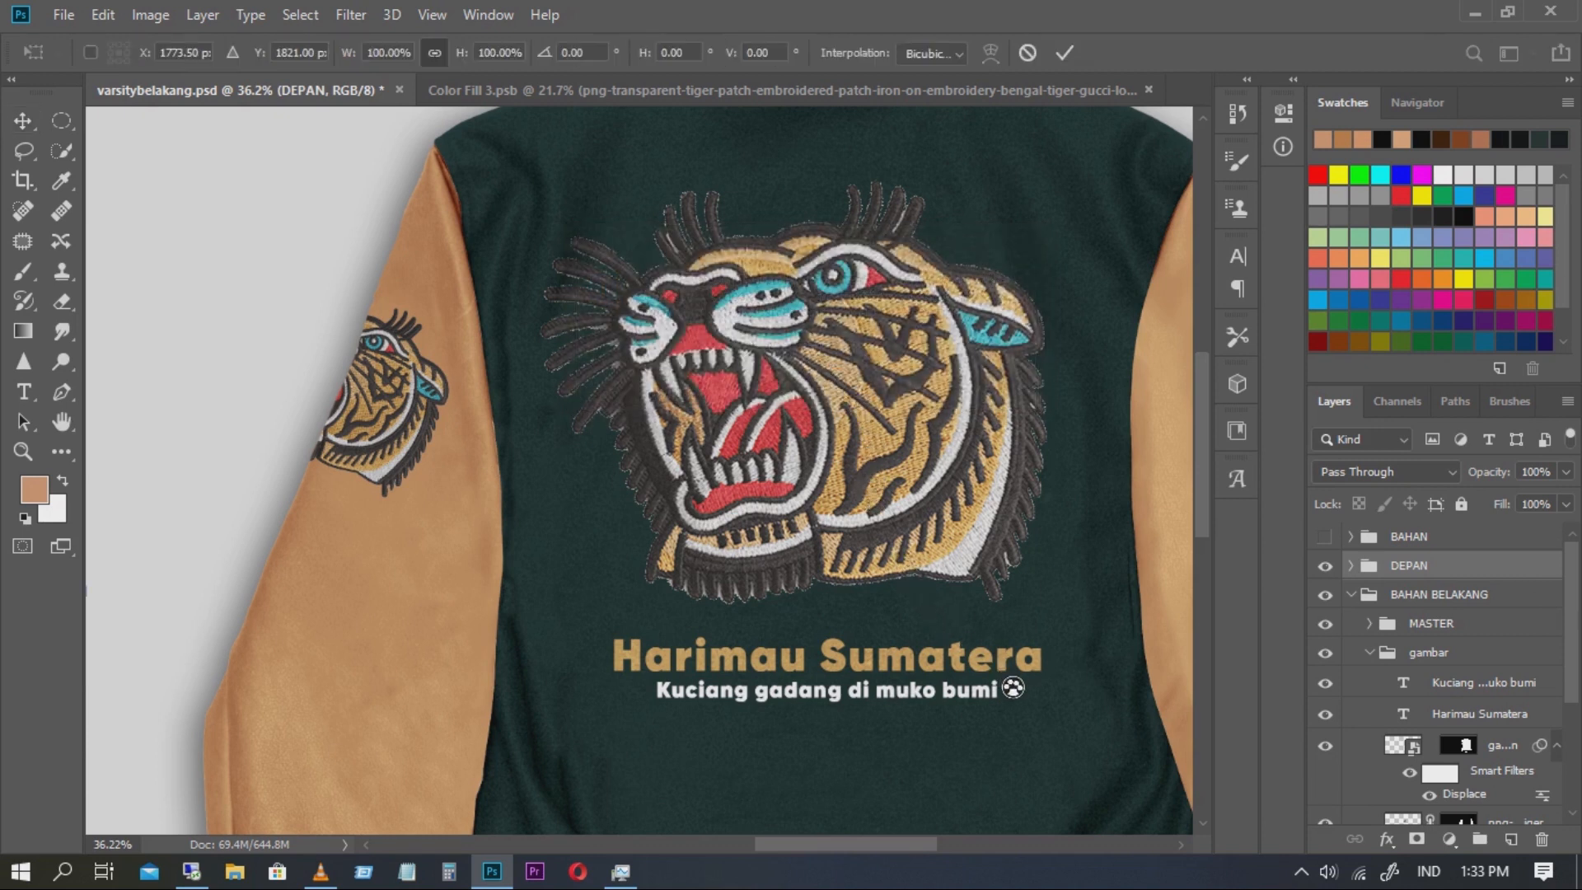
{"action": "scroll", "coordinate": [989, 700], "scroll_direction": "down", "scroll_amount": 3}
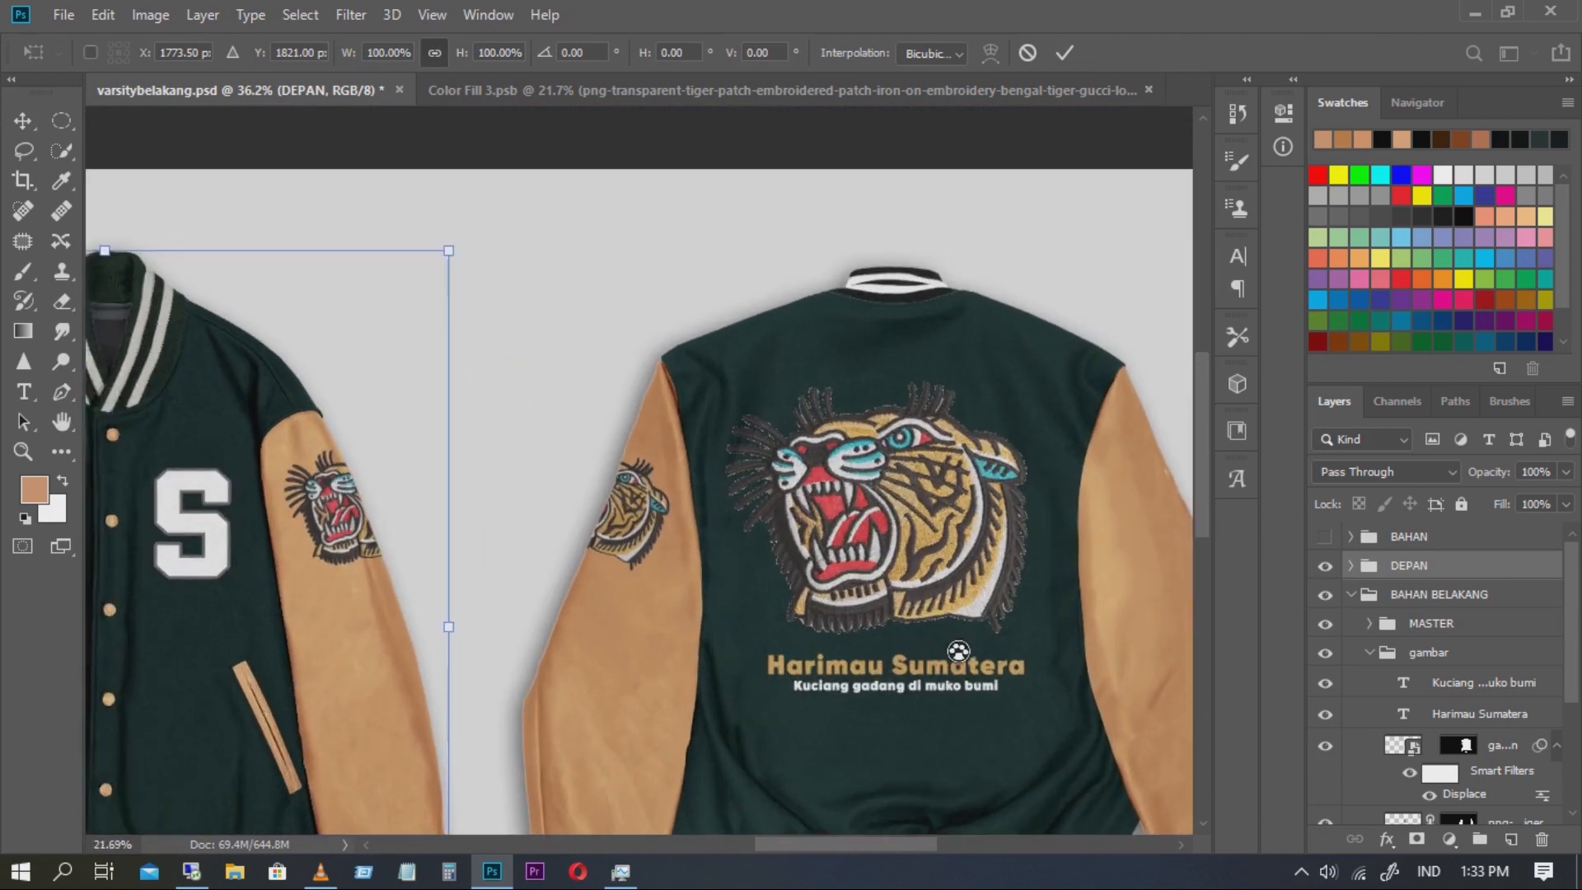
Try repositioning the gambar badan tiger on the back jacket with Free Transform, cancel the transform and view the whole mockup
{"action": "left_click", "coordinate": [1457, 747]}
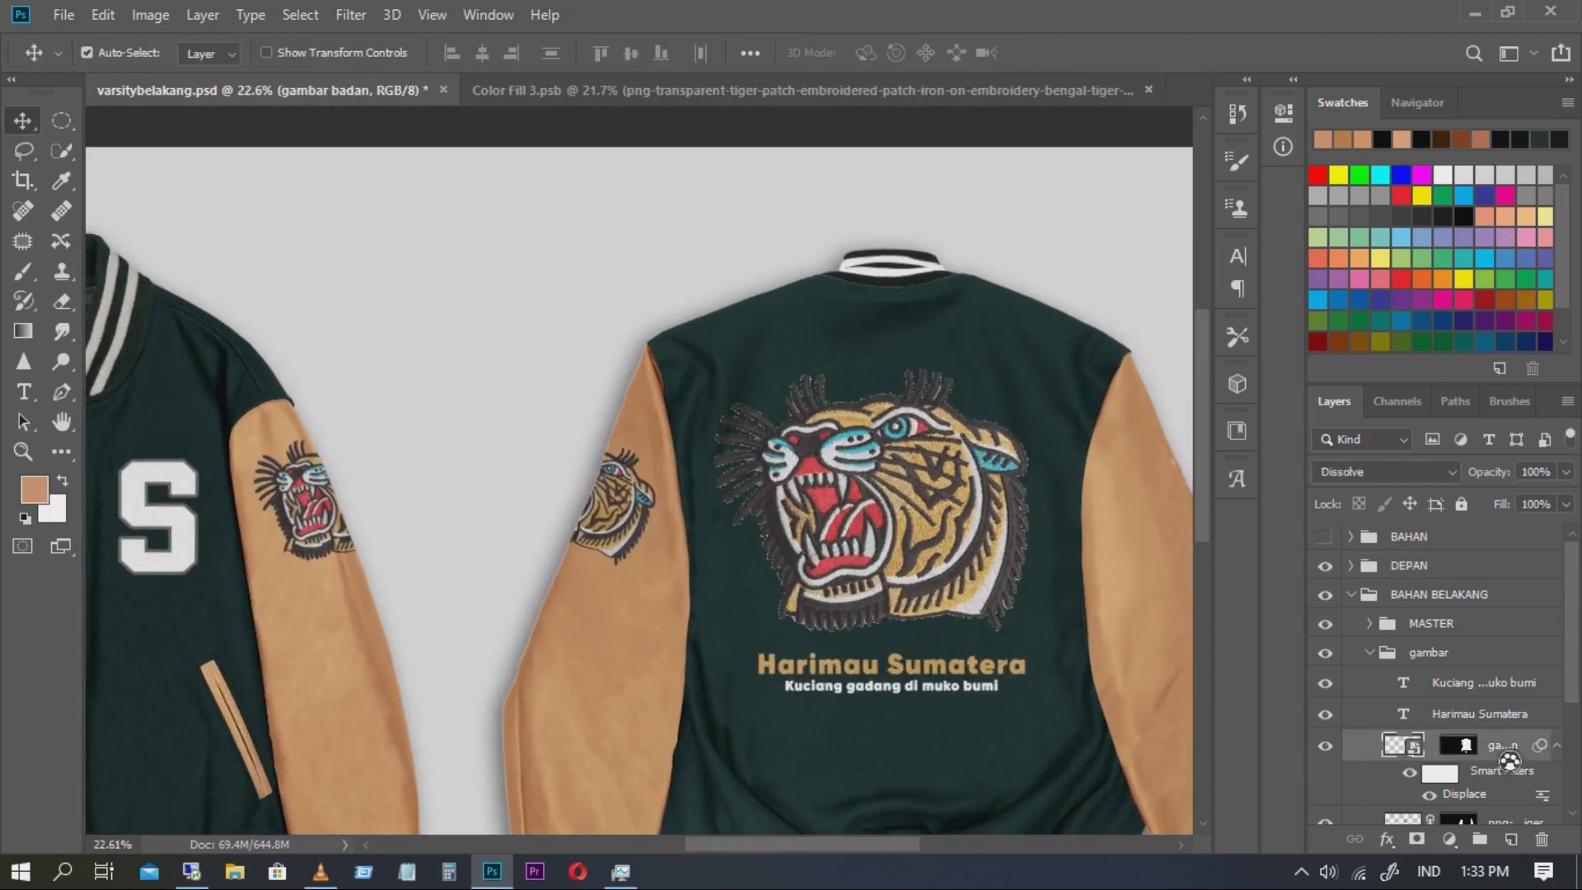
{"action": "key", "text": "ctrl+t"}
{"action": "left_click", "coordinate": [832, 362]}
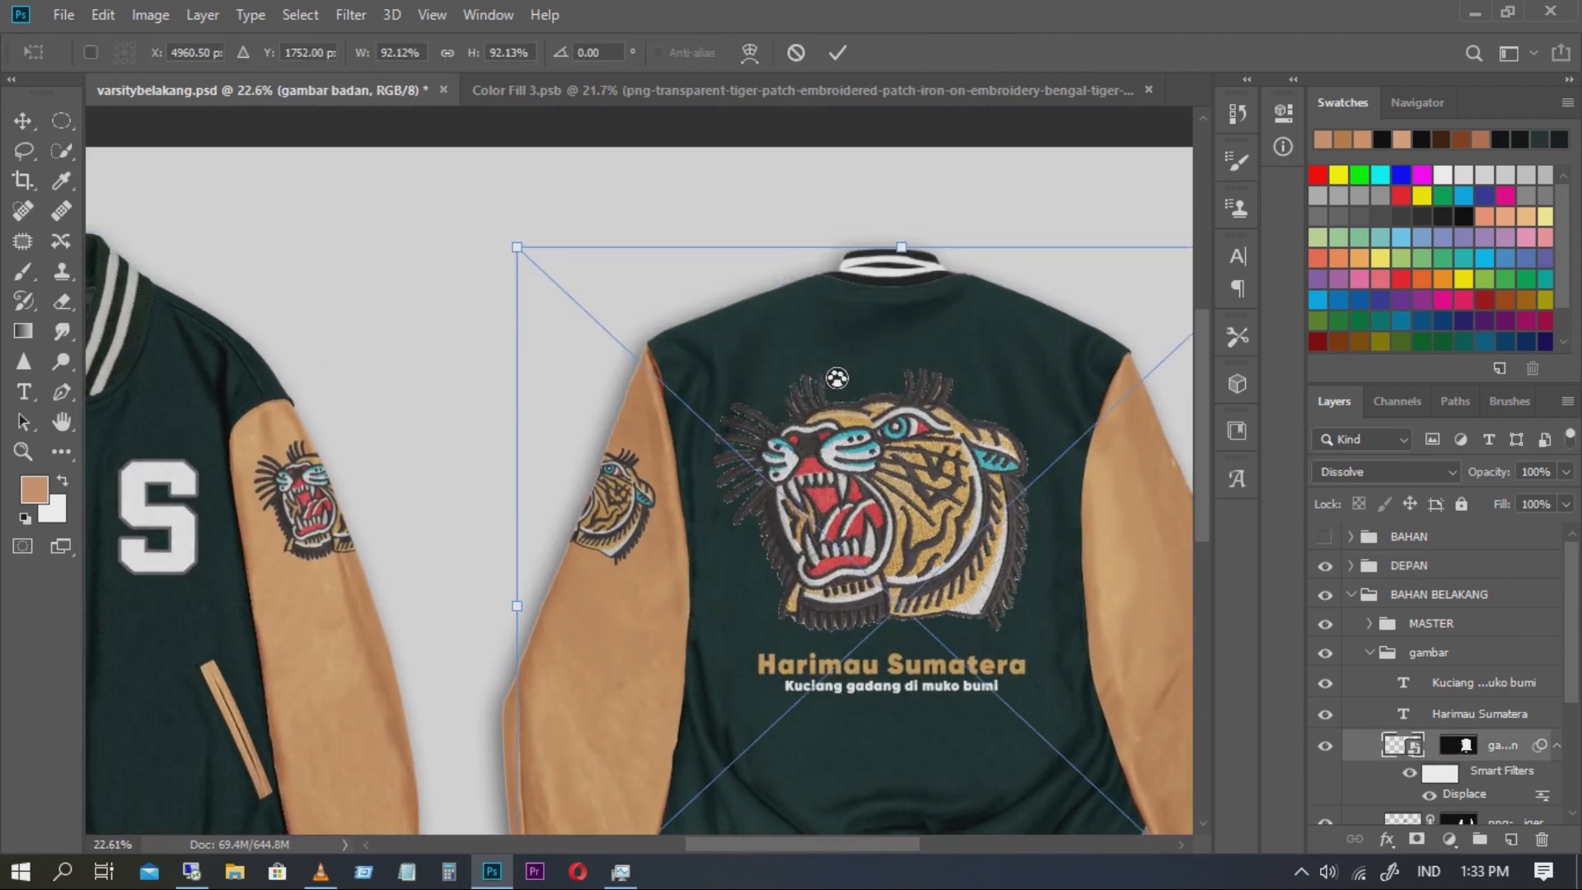
{"action": "left_click_drag", "start_coordinate": [953, 541], "coordinate": [1013, 787]}
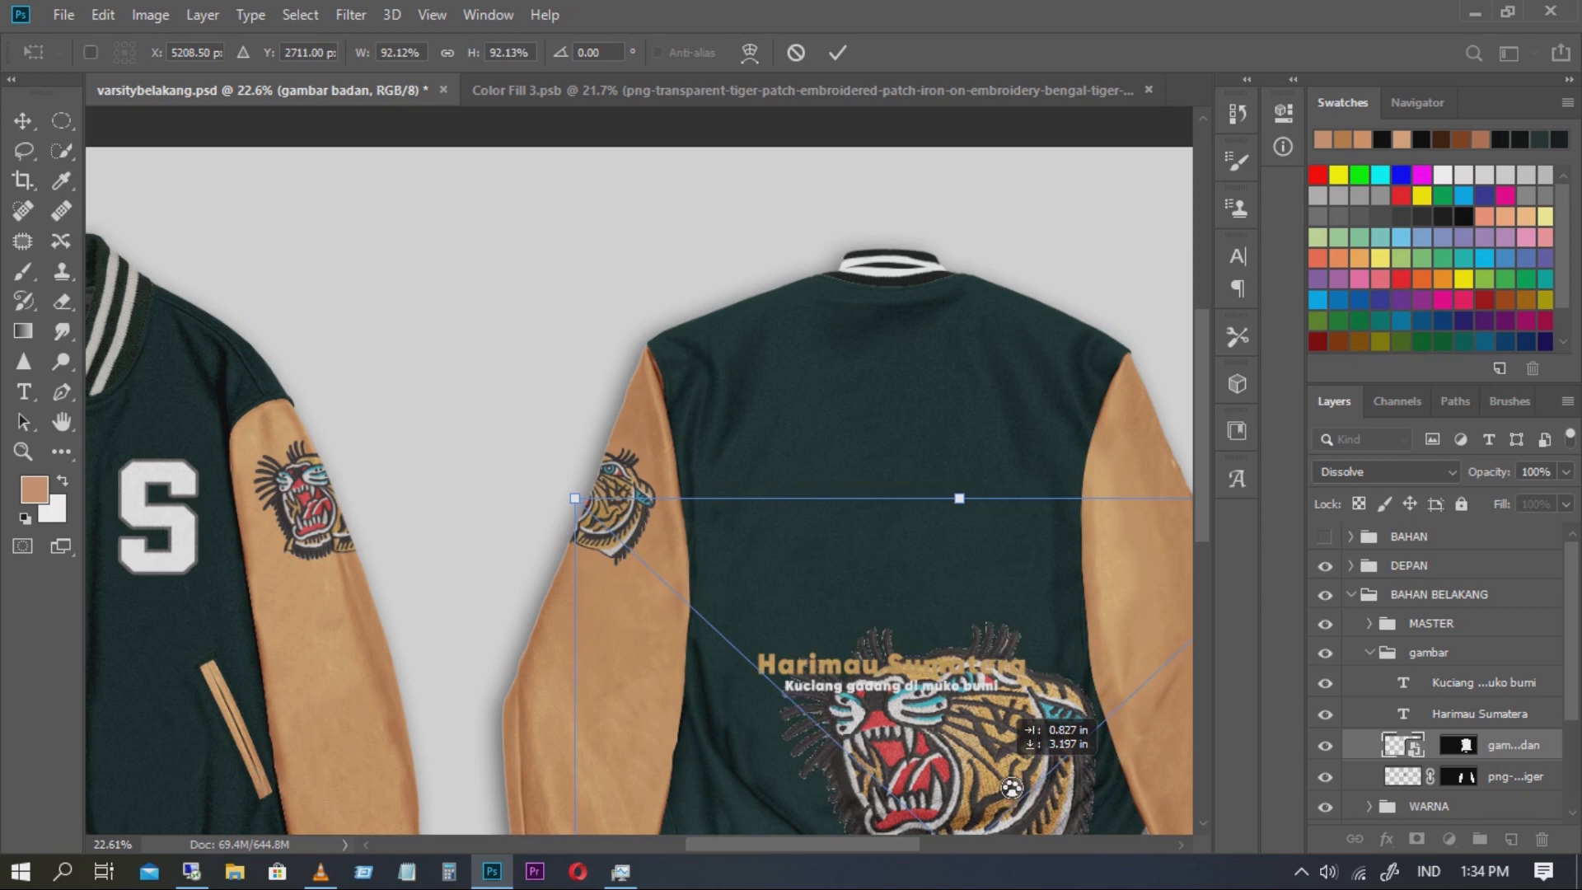
{"action": "left_click_drag", "start_coordinate": [964, 445], "coordinate": [911, 197]}
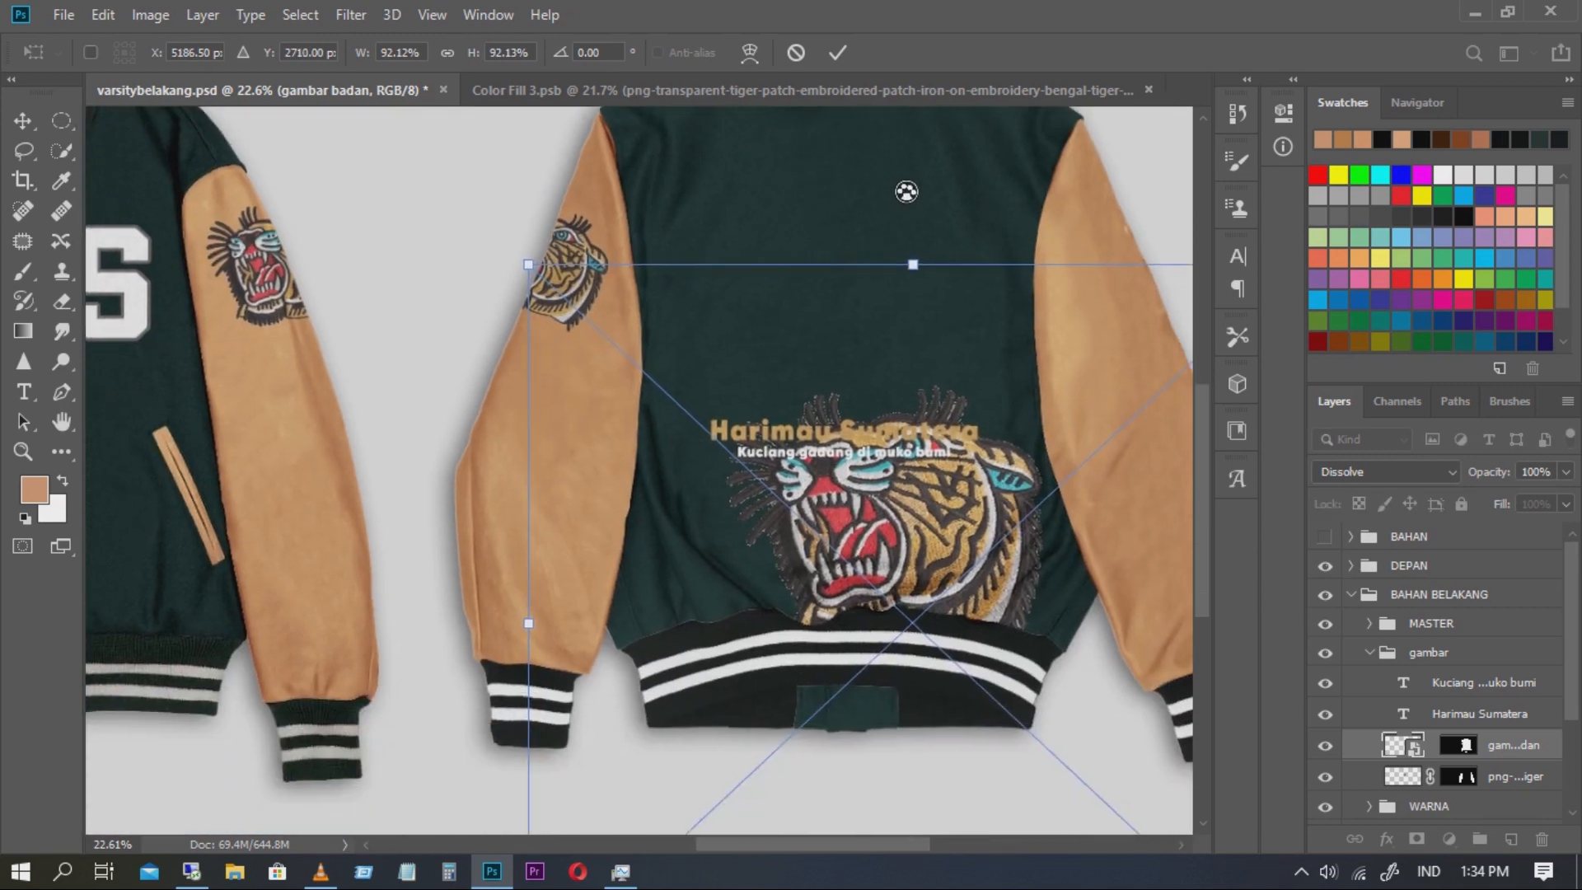
{"action": "left_click_drag", "start_coordinate": [1012, 346], "coordinate": [956, 127]}
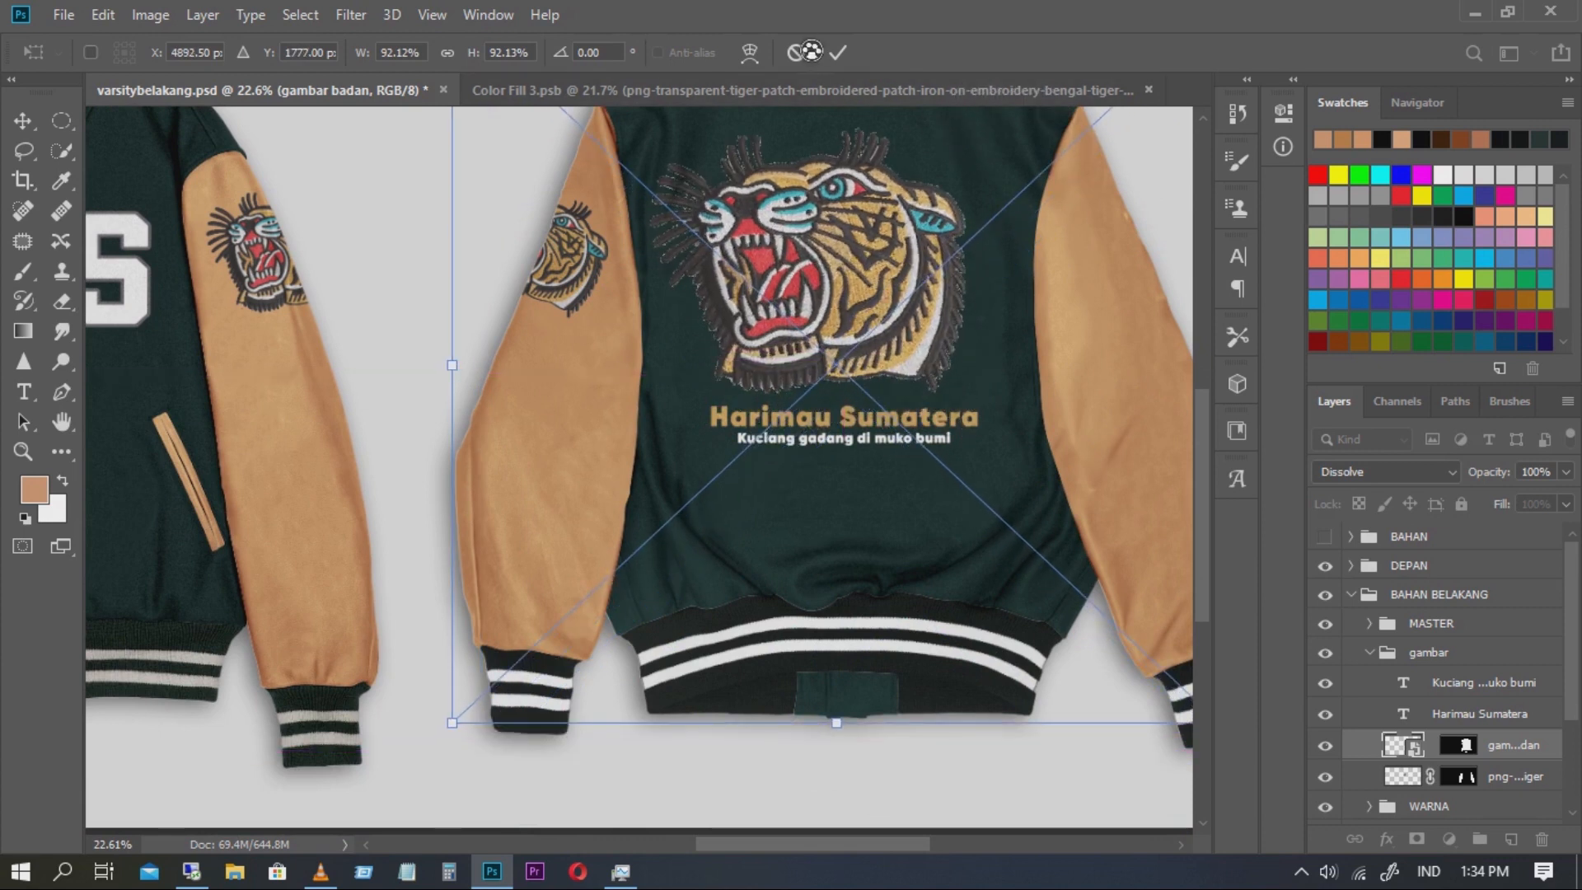
{"action": "key", "text": "ctrl+0"}
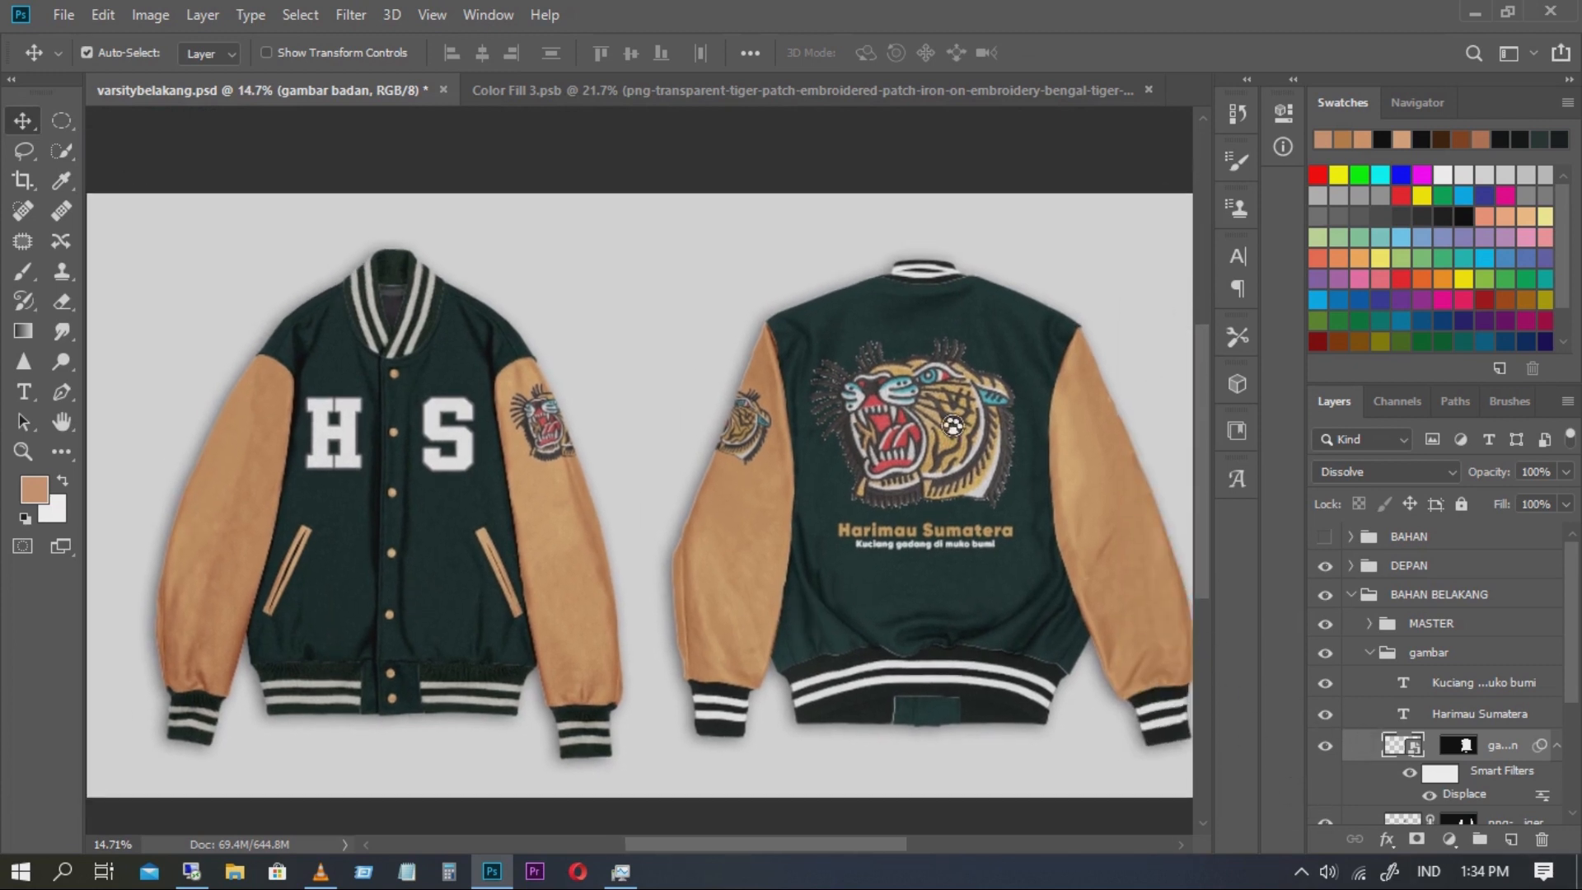
Collapse gambar, expand MASTER in BAHAN BELAKANG, and toggle shading layers 10, 9 and 8 off and on to compare the back jacket
{"action": "left_click", "coordinate": [1370, 650]}
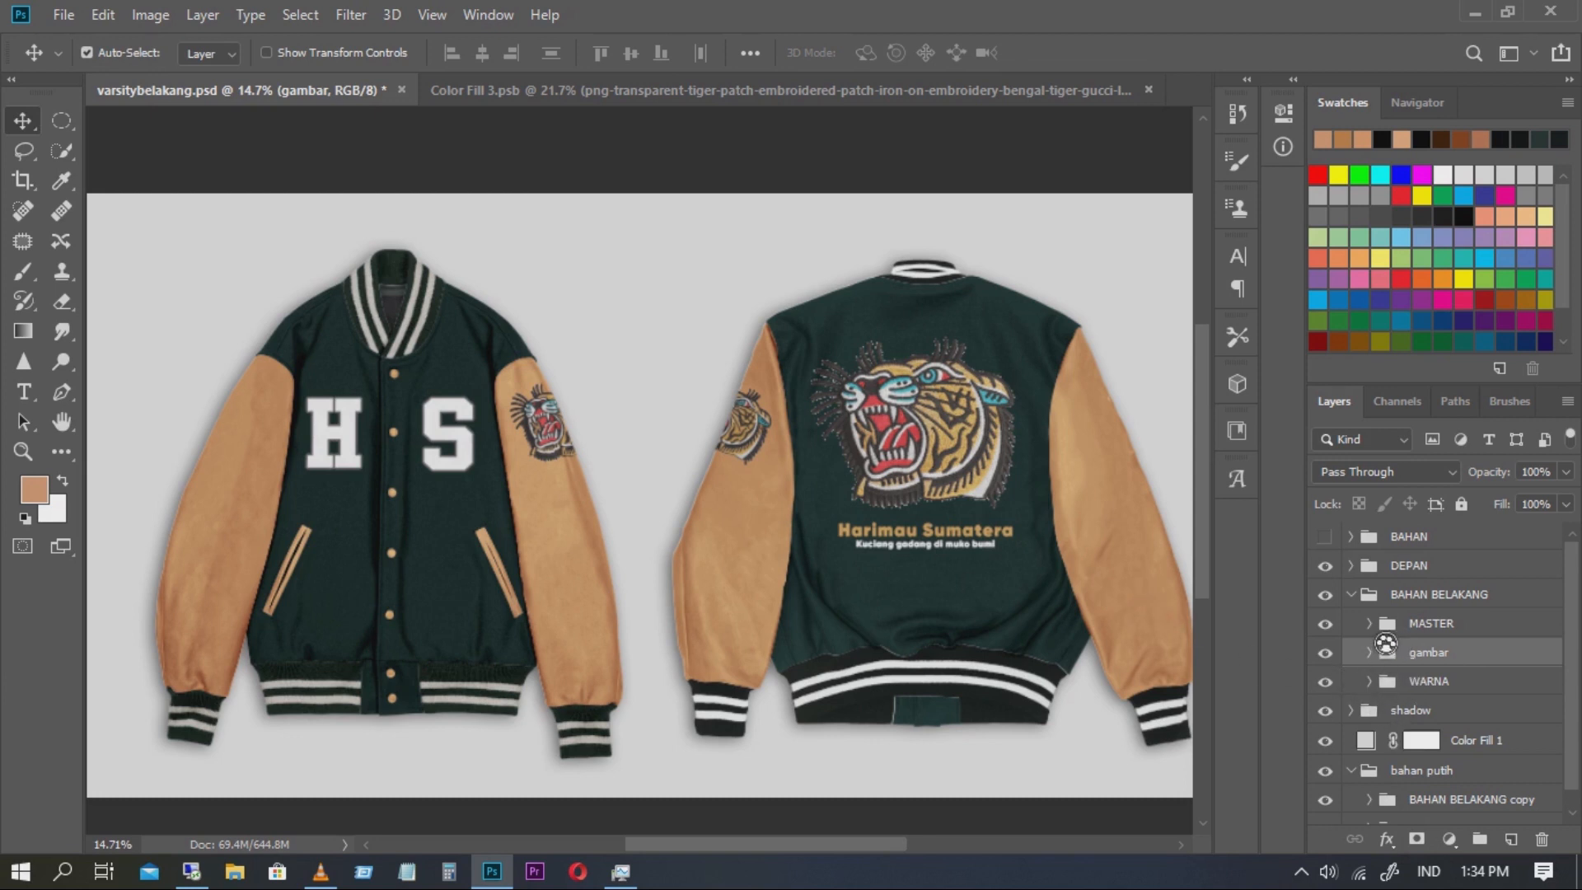
{"action": "left_click", "coordinate": [1371, 625]}
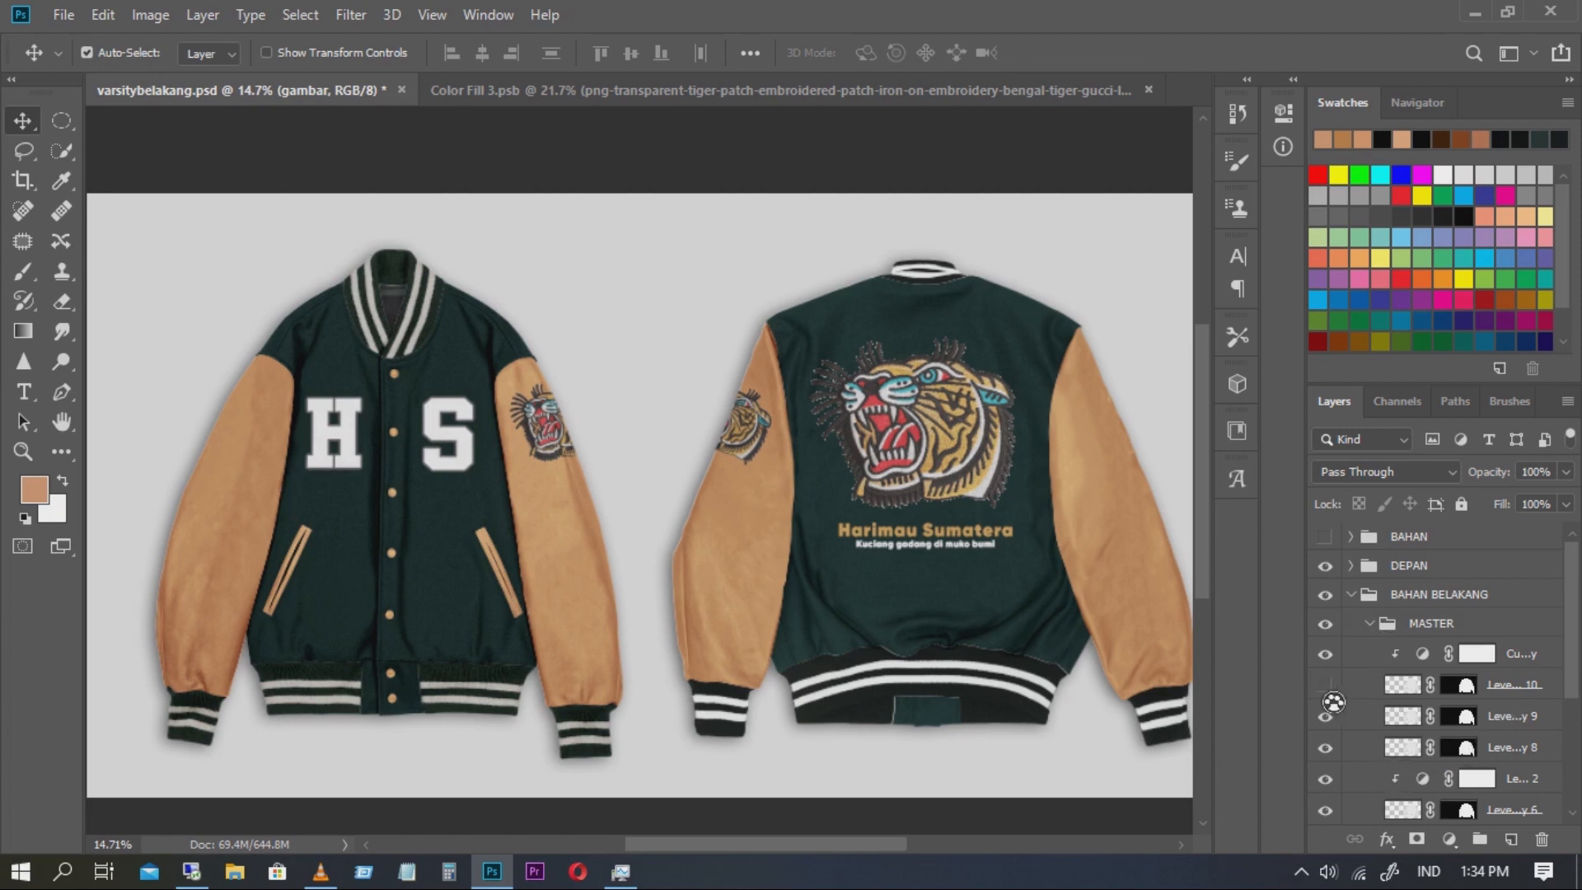
{"action": "left_click", "coordinate": [1325, 685]}
{"action": "left_click", "coordinate": [1325, 685]}
{"action": "left_click", "coordinate": [1325, 684]}
{"action": "left_click", "coordinate": [1325, 715]}
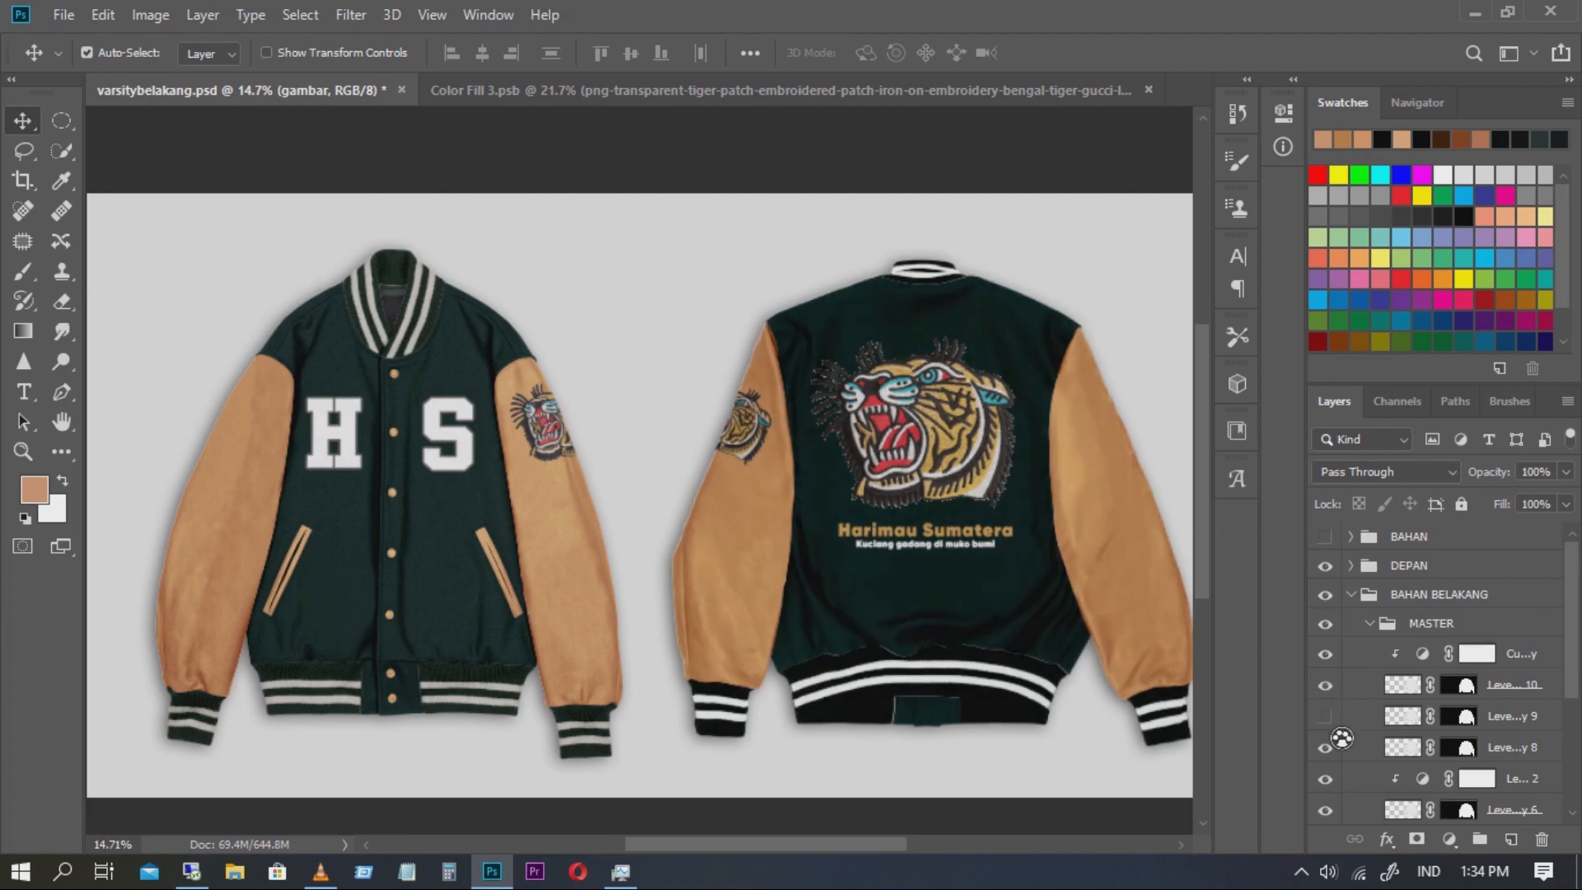
{"action": "left_click", "coordinate": [1325, 716]}
{"action": "left_click", "coordinate": [1325, 748]}
{"action": "left_click", "coordinate": [1325, 747]}
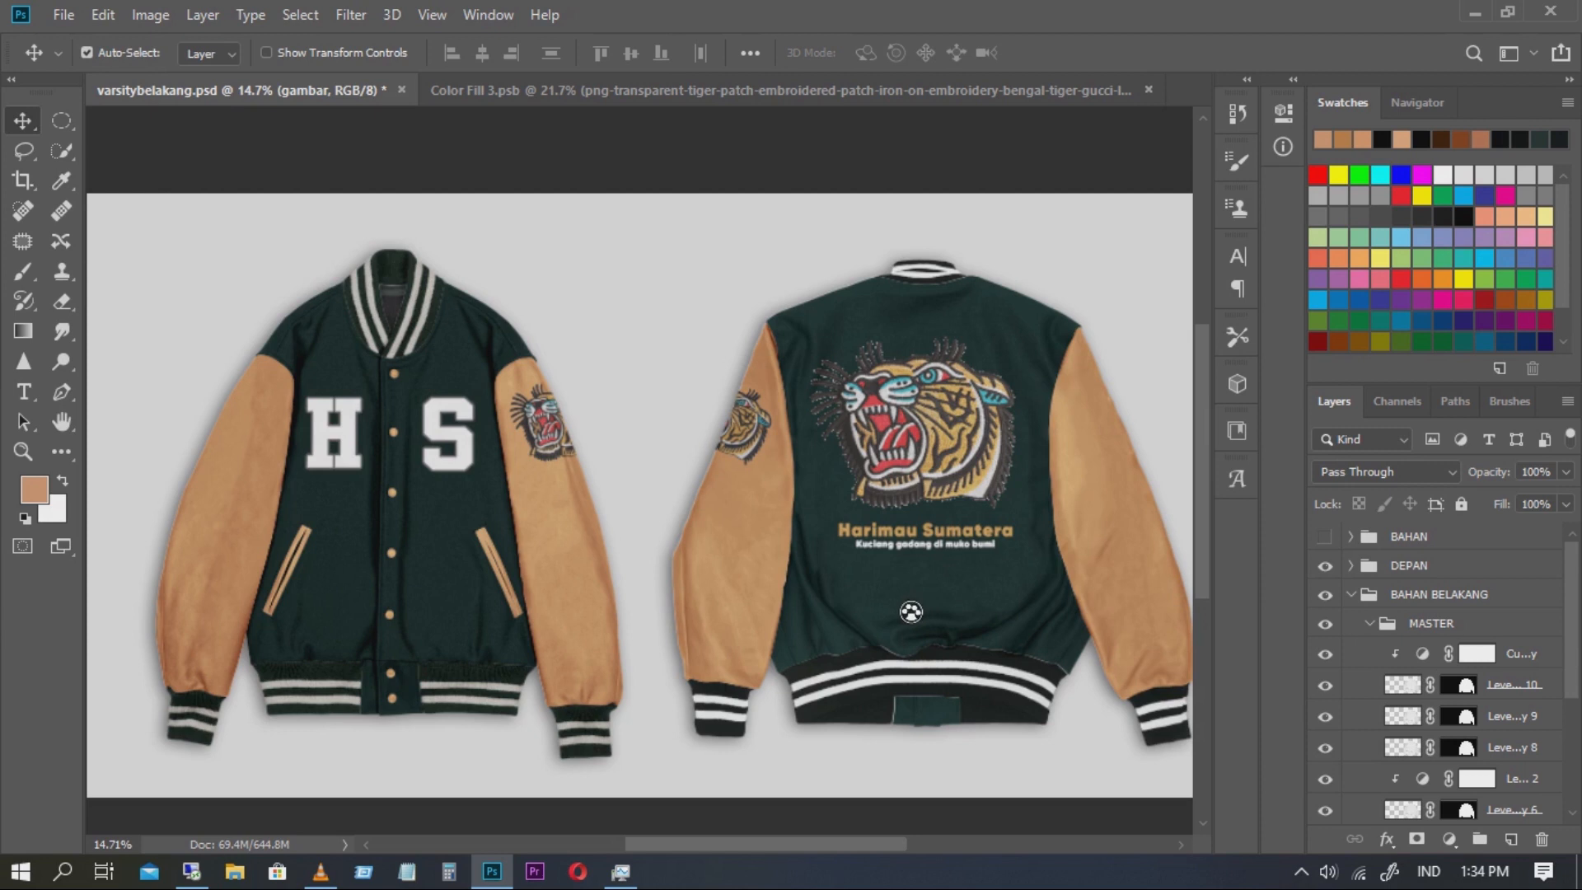
Examine the shading on the back jacket, both up close and beside the front view
{"action": "scroll", "coordinate": [906, 631], "scroll_direction": "up", "scroll_amount": 6}
{"action": "scroll", "coordinate": [1027, 771], "scroll_direction": "down", "scroll_amount": 5}
{"action": "scroll", "coordinate": [1013, 758], "scroll_direction": "up", "scroll_amount": 3}
{"action": "scroll", "coordinate": [969, 746], "scroll_direction": "down", "scroll_amount": 3}
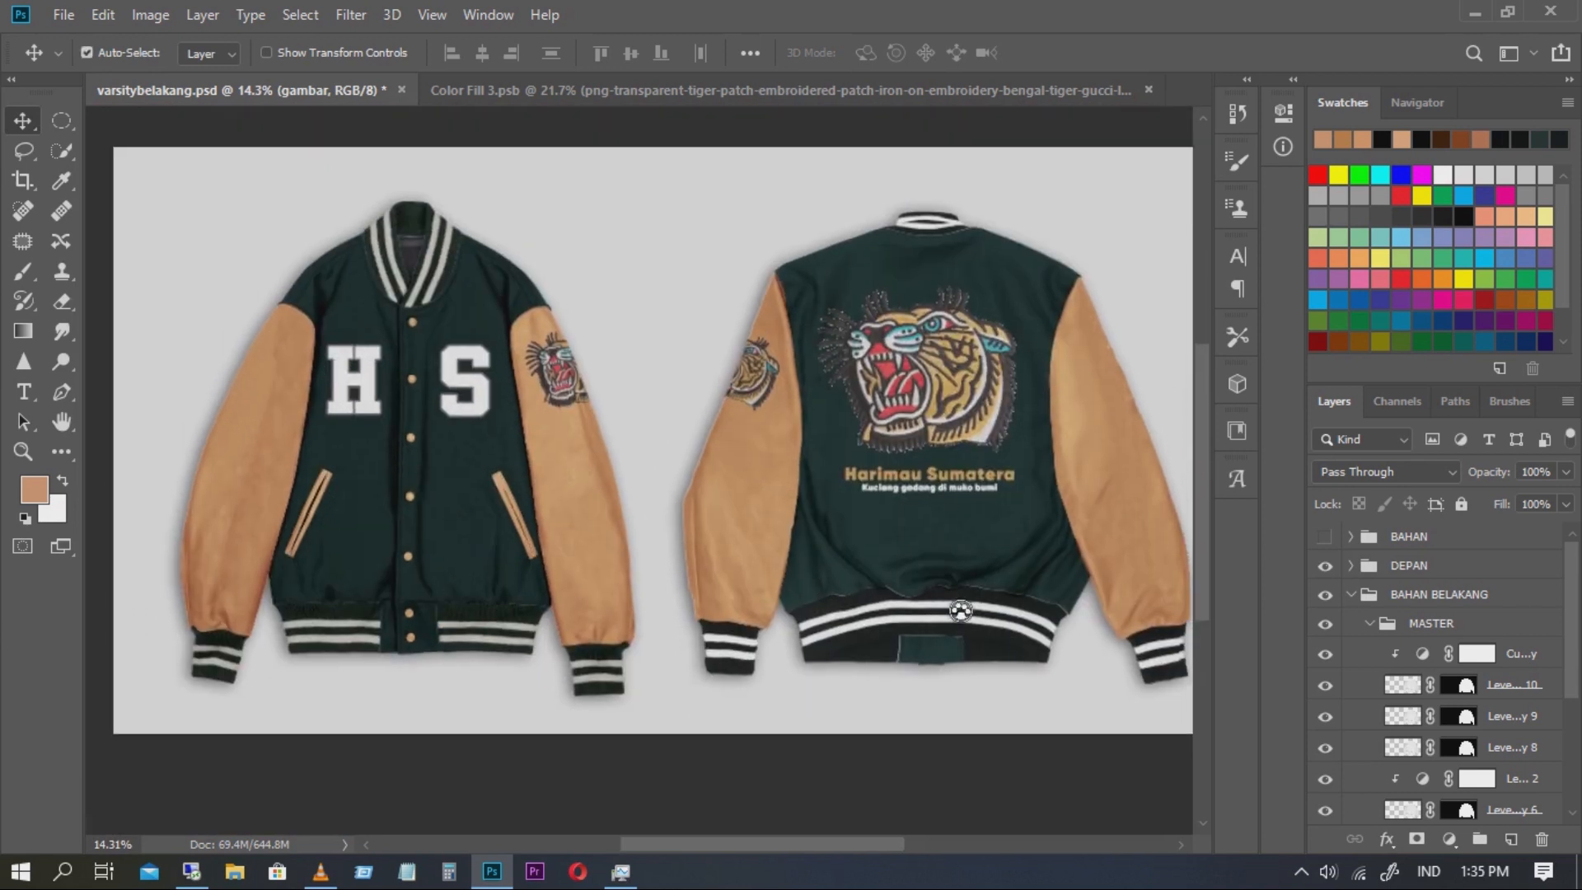
{"action": "scroll", "coordinate": [927, 651], "scroll_direction": "down", "scroll_amount": 1}
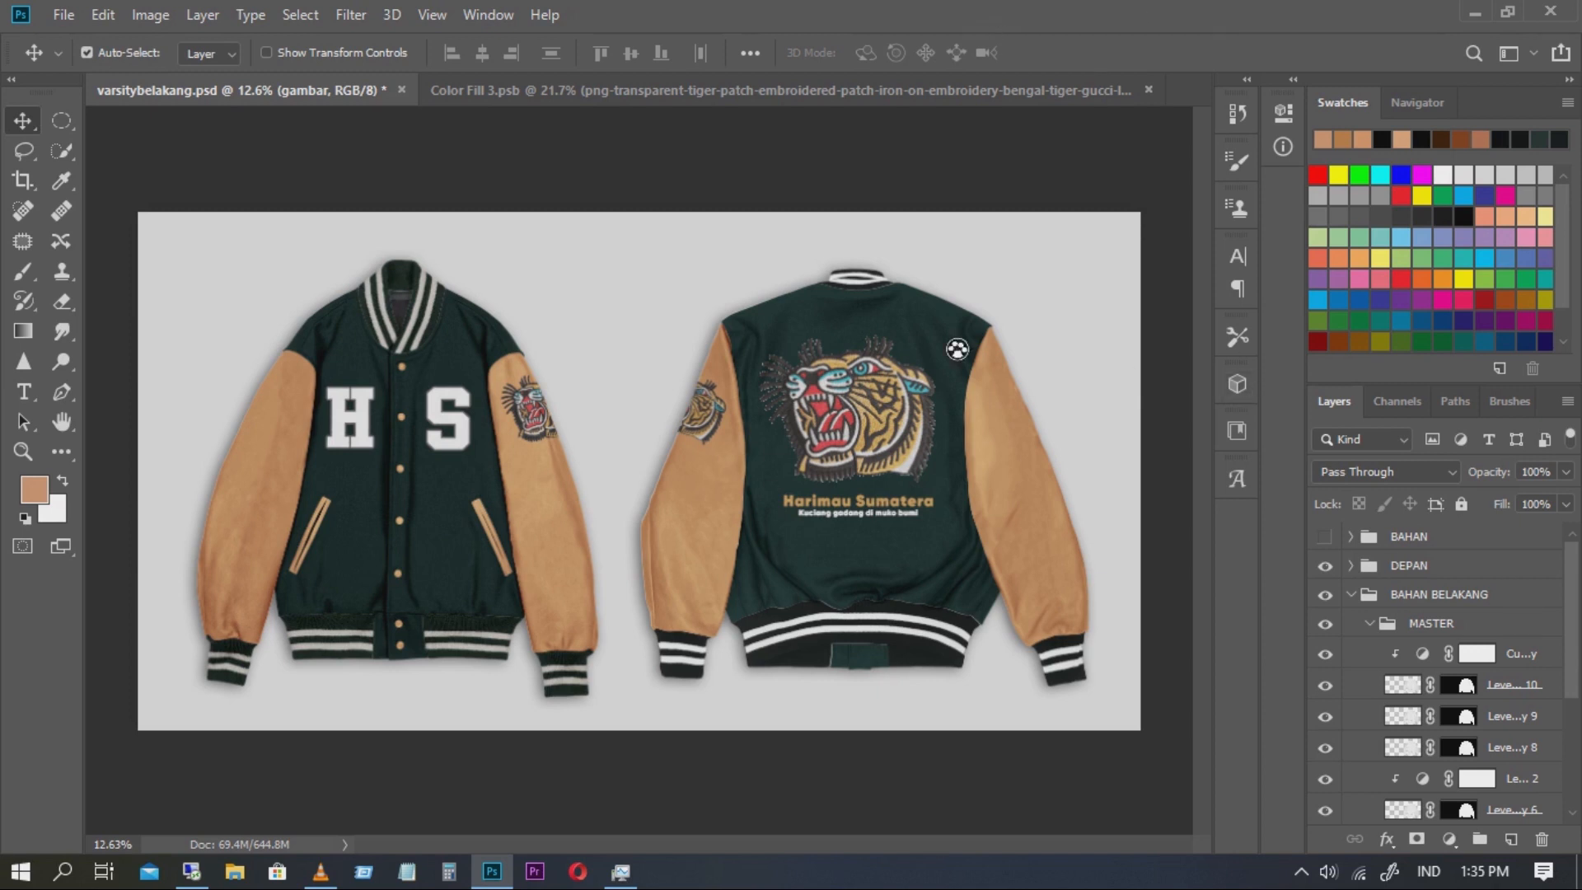
Look over the front jacket's lettering and sleeve artwork, and compare it with the back jacket at different magnifications
{"action": "scroll", "coordinate": [695, 417], "scroll_direction": "up", "scroll_amount": 2}
{"action": "scroll", "coordinate": [774, 470], "scroll_direction": "up", "scroll_amount": 2}
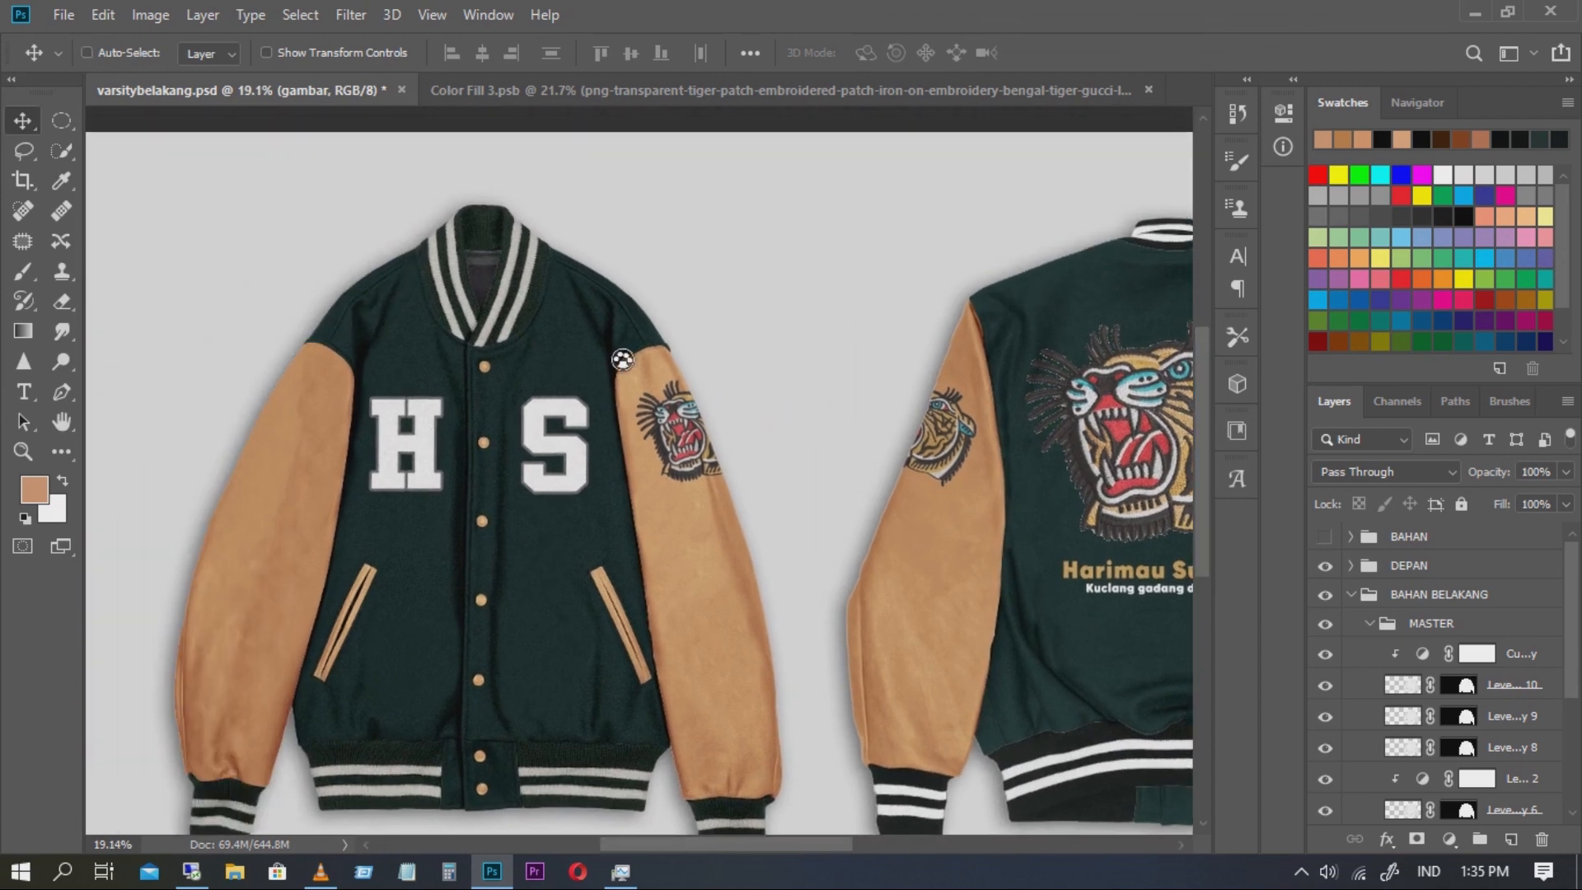
{"action": "scroll", "coordinate": [679, 475], "scroll_direction": "up", "scroll_amount": 2}
{"action": "scroll", "coordinate": [679, 475], "scroll_direction": "down", "scroll_amount": 3}
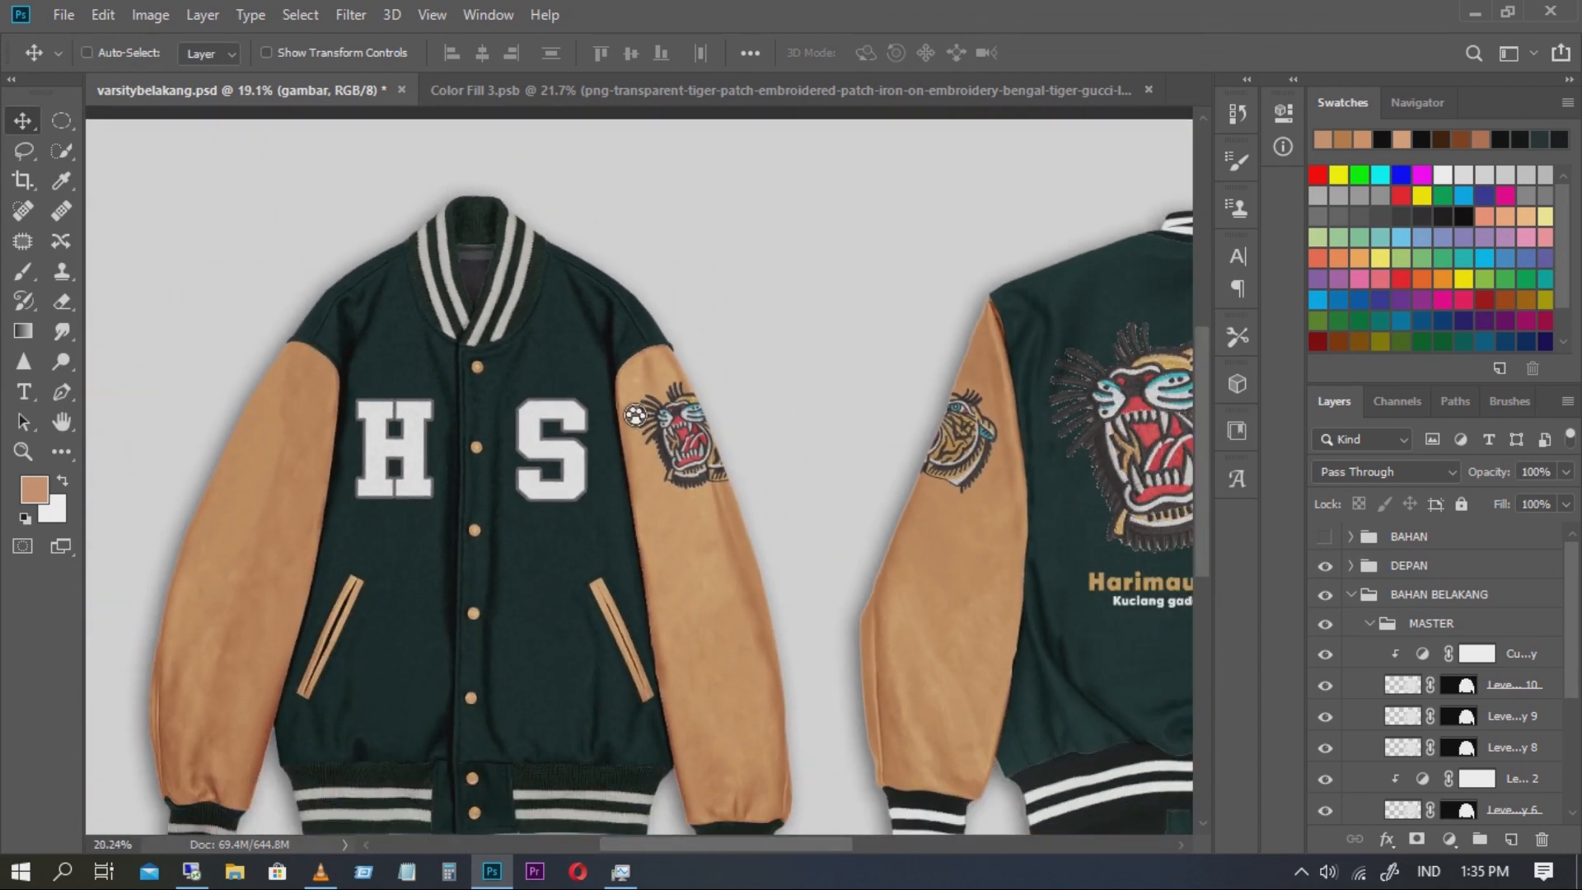
{"action": "scroll", "coordinate": [997, 574], "scroll_direction": "down", "scroll_amount": 2}
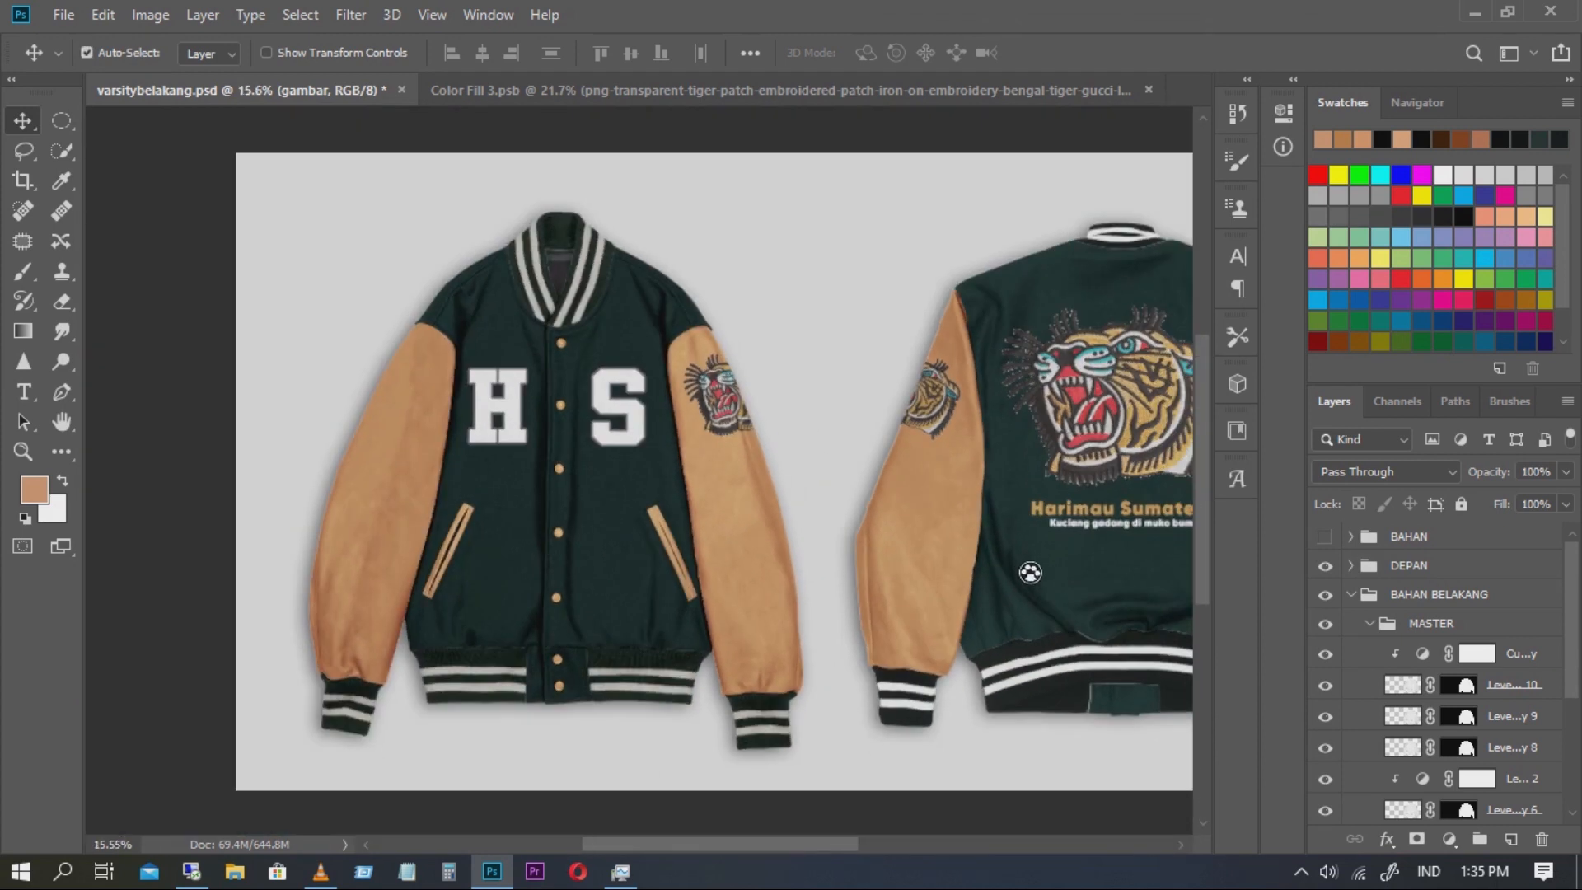
{"action": "scroll", "coordinate": [1029, 574], "scroll_direction": "up", "scroll_amount": 1}
{"action": "scroll", "coordinate": [920, 600], "scroll_direction": "right", "scroll_amount": 2}
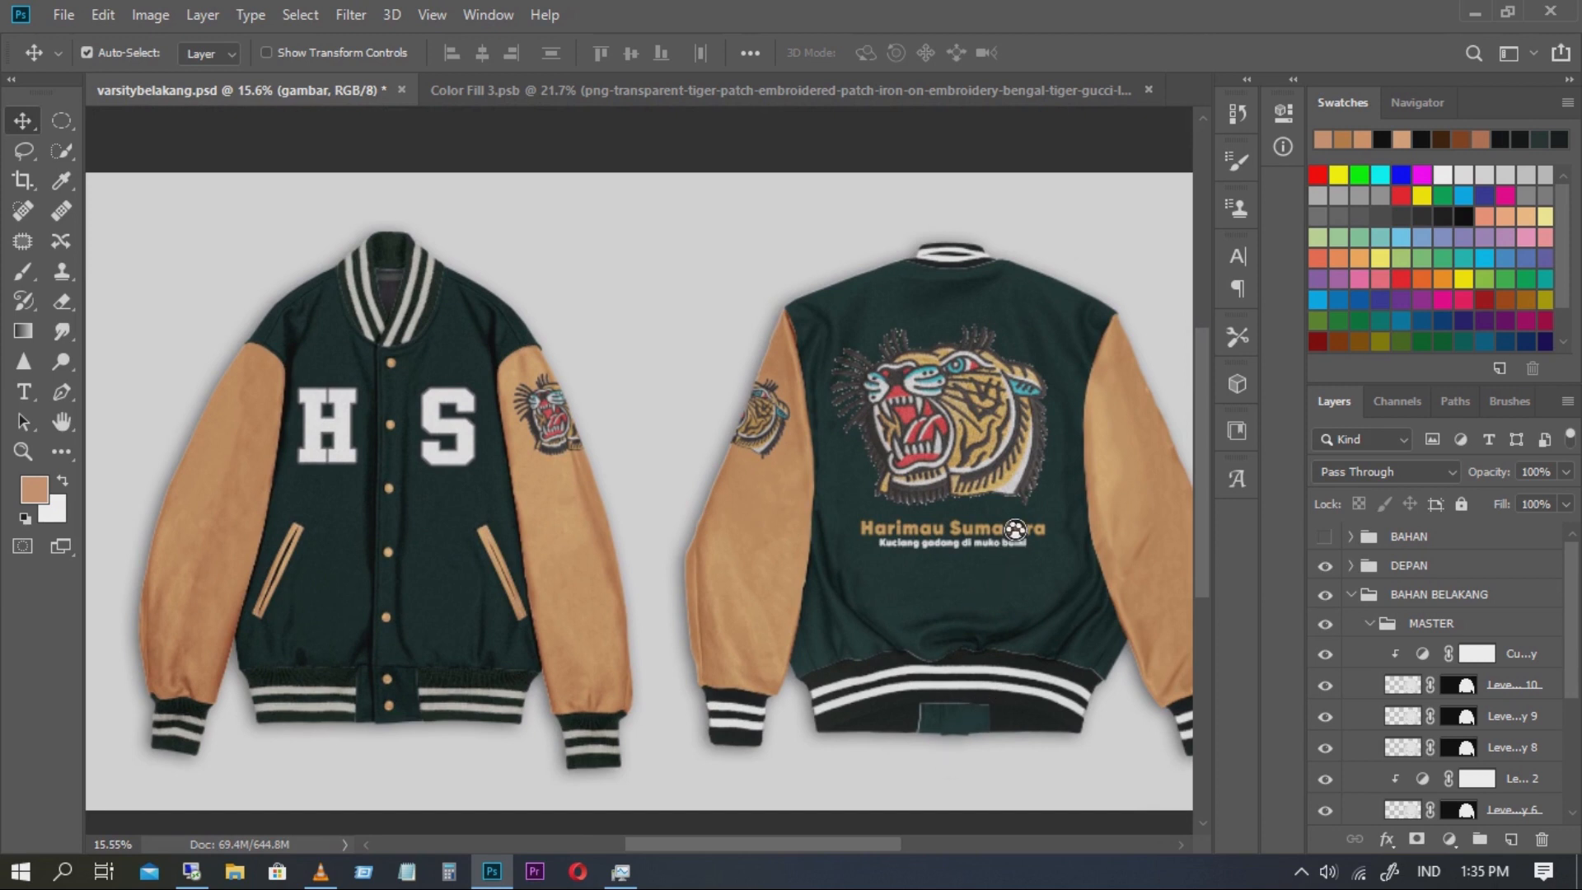
{"action": "scroll", "coordinate": [1013, 531], "scroll_direction": "right", "scroll_amount": 2}
{"action": "scroll", "coordinate": [1045, 634], "scroll_direction": "up", "scroll_amount": 2}
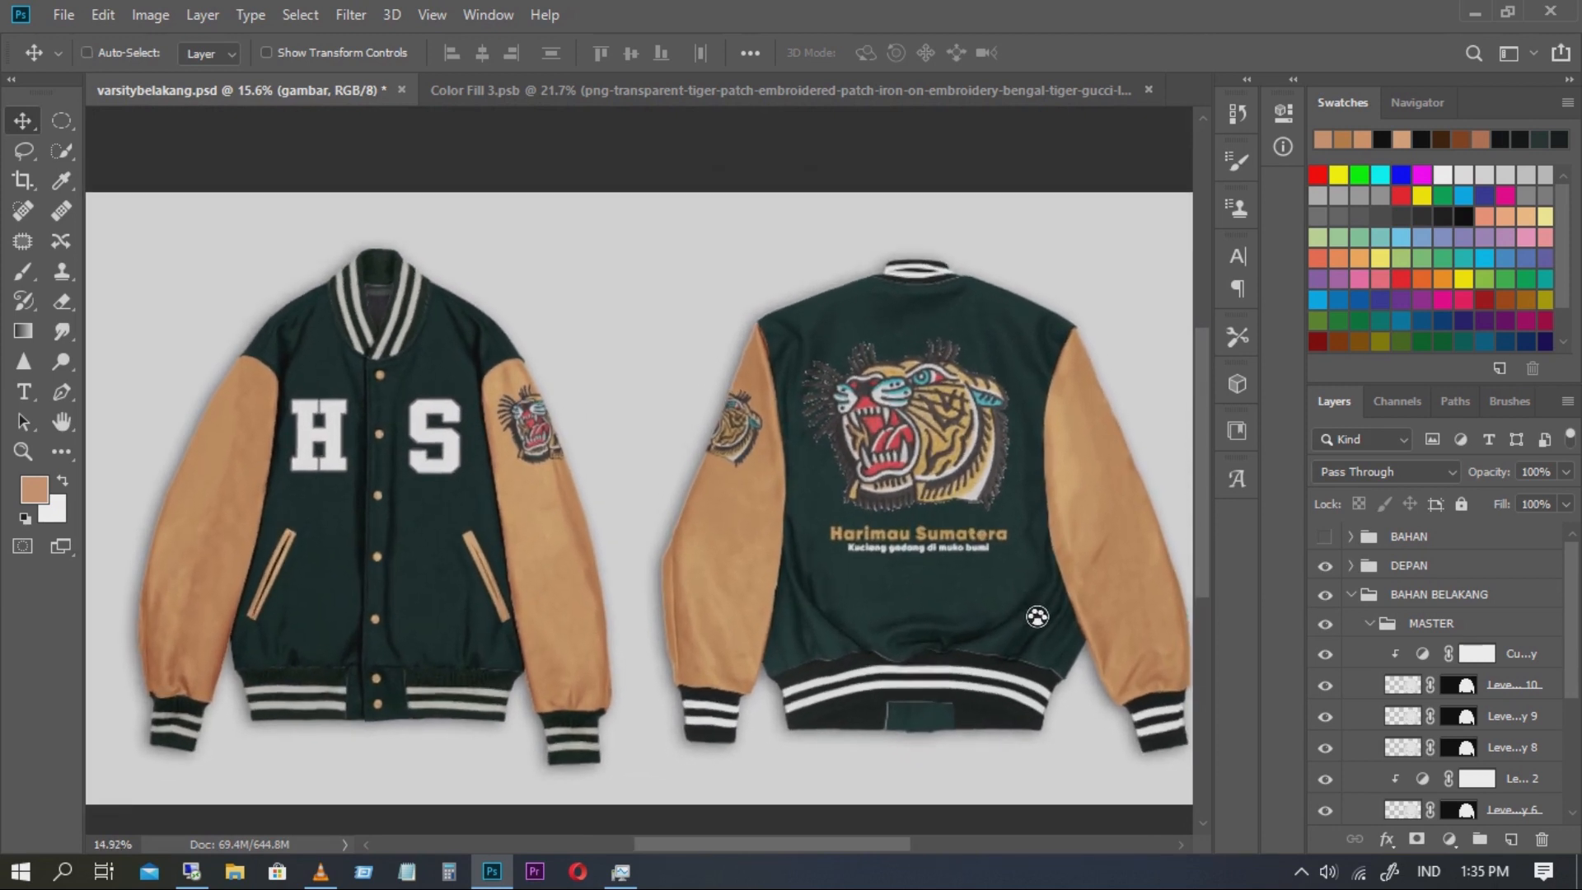
{"action": "scroll", "coordinate": [1078, 594], "scroll_direction": "up", "scroll_amount": 2}
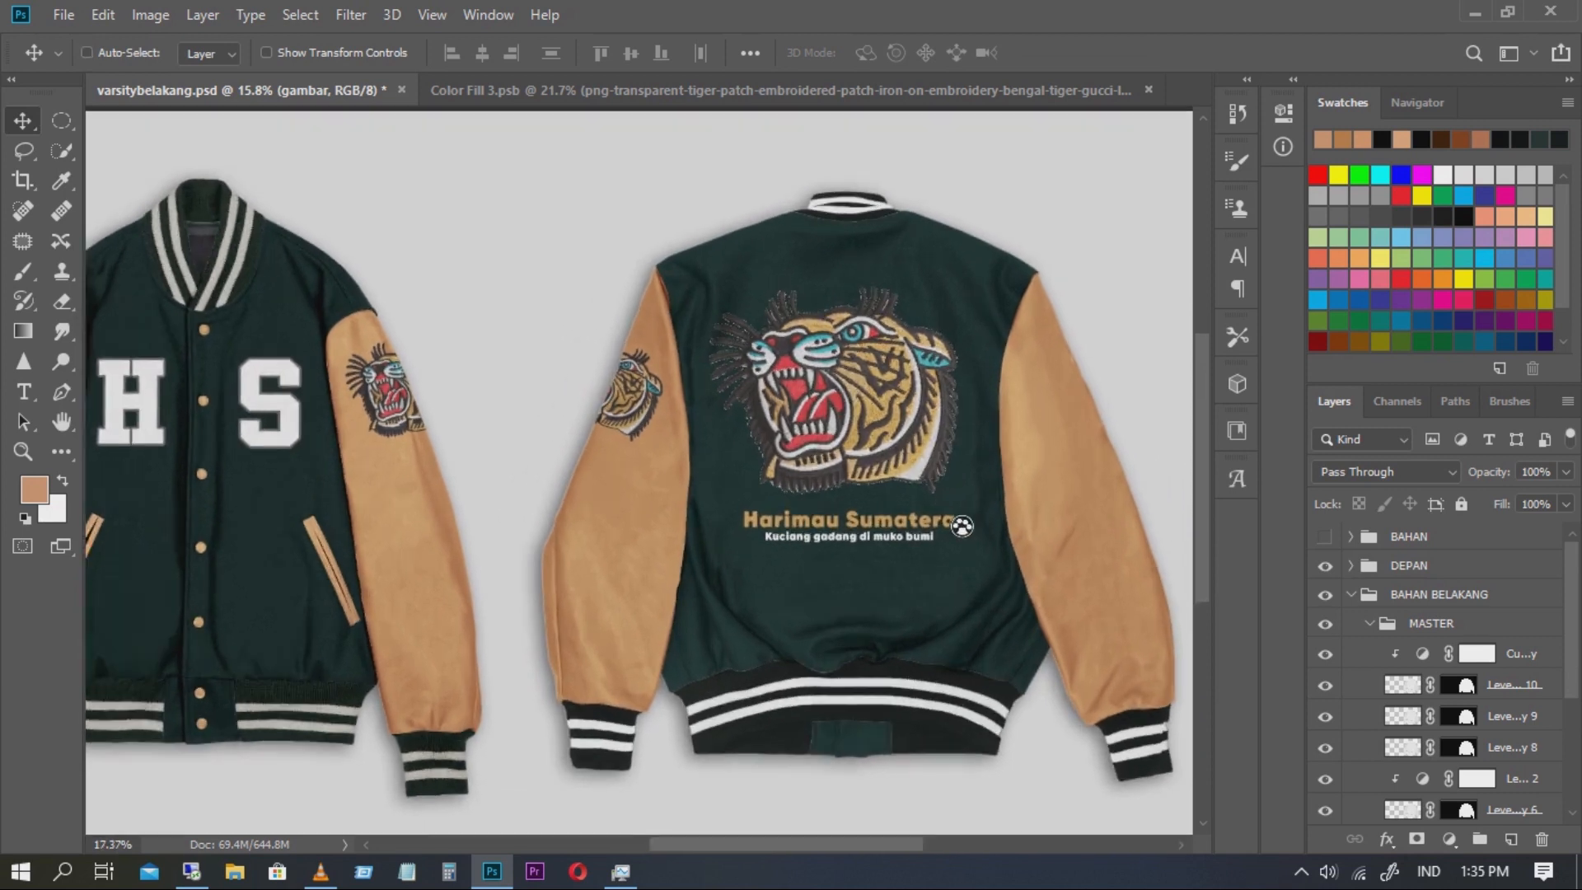
{"action": "scroll", "coordinate": [861, 562], "scroll_direction": "down", "scroll_amount": 2}
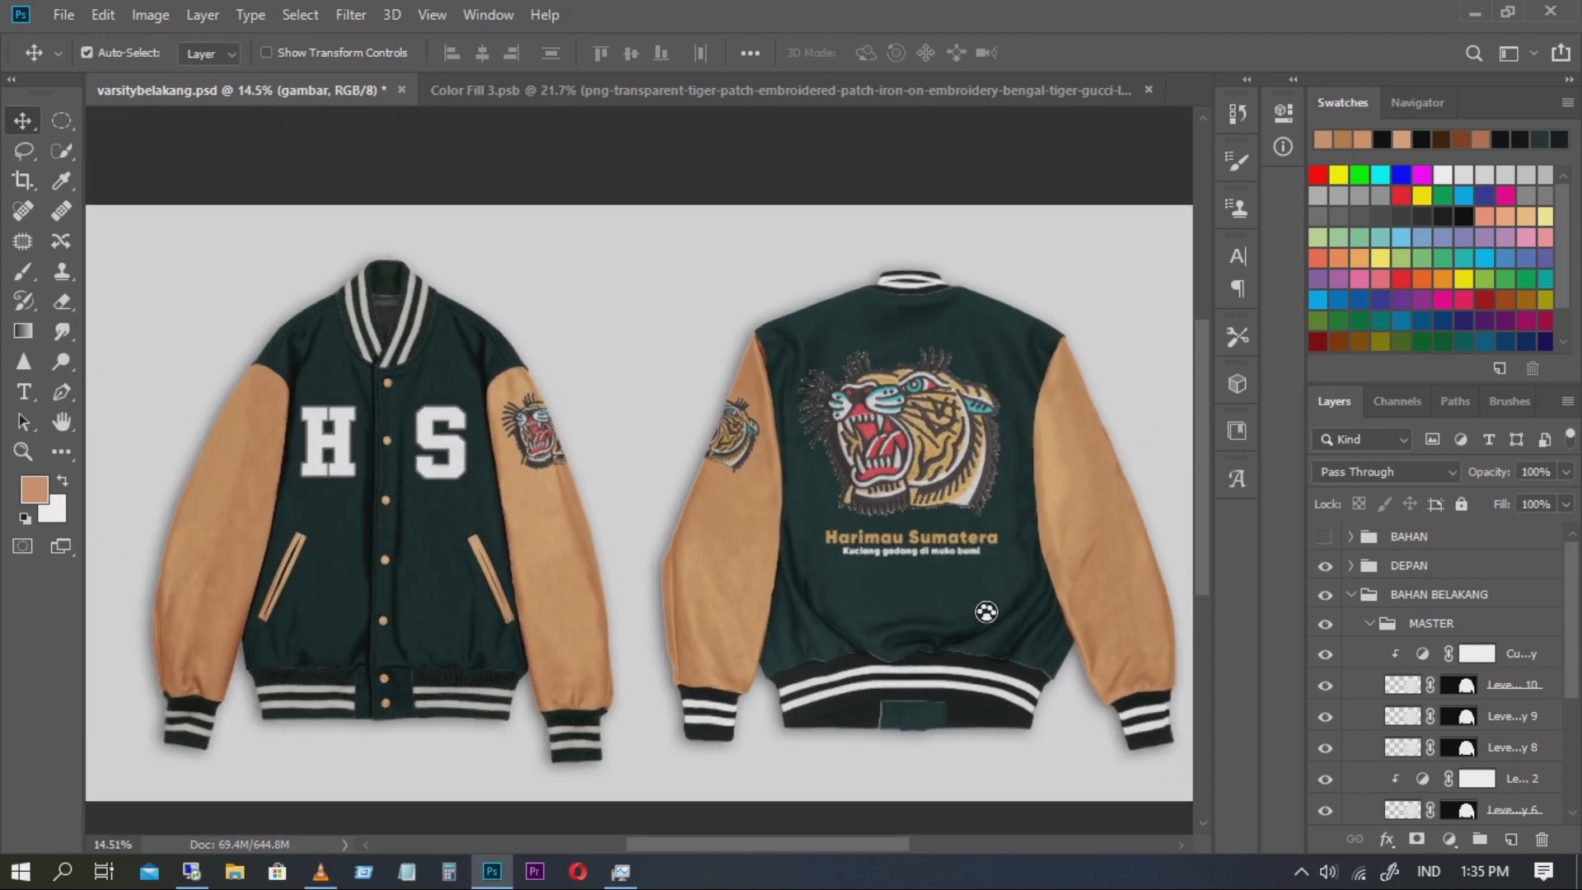
{"action": "left_click_drag", "start_coordinate": [986, 611], "coordinate": [960, 588]}
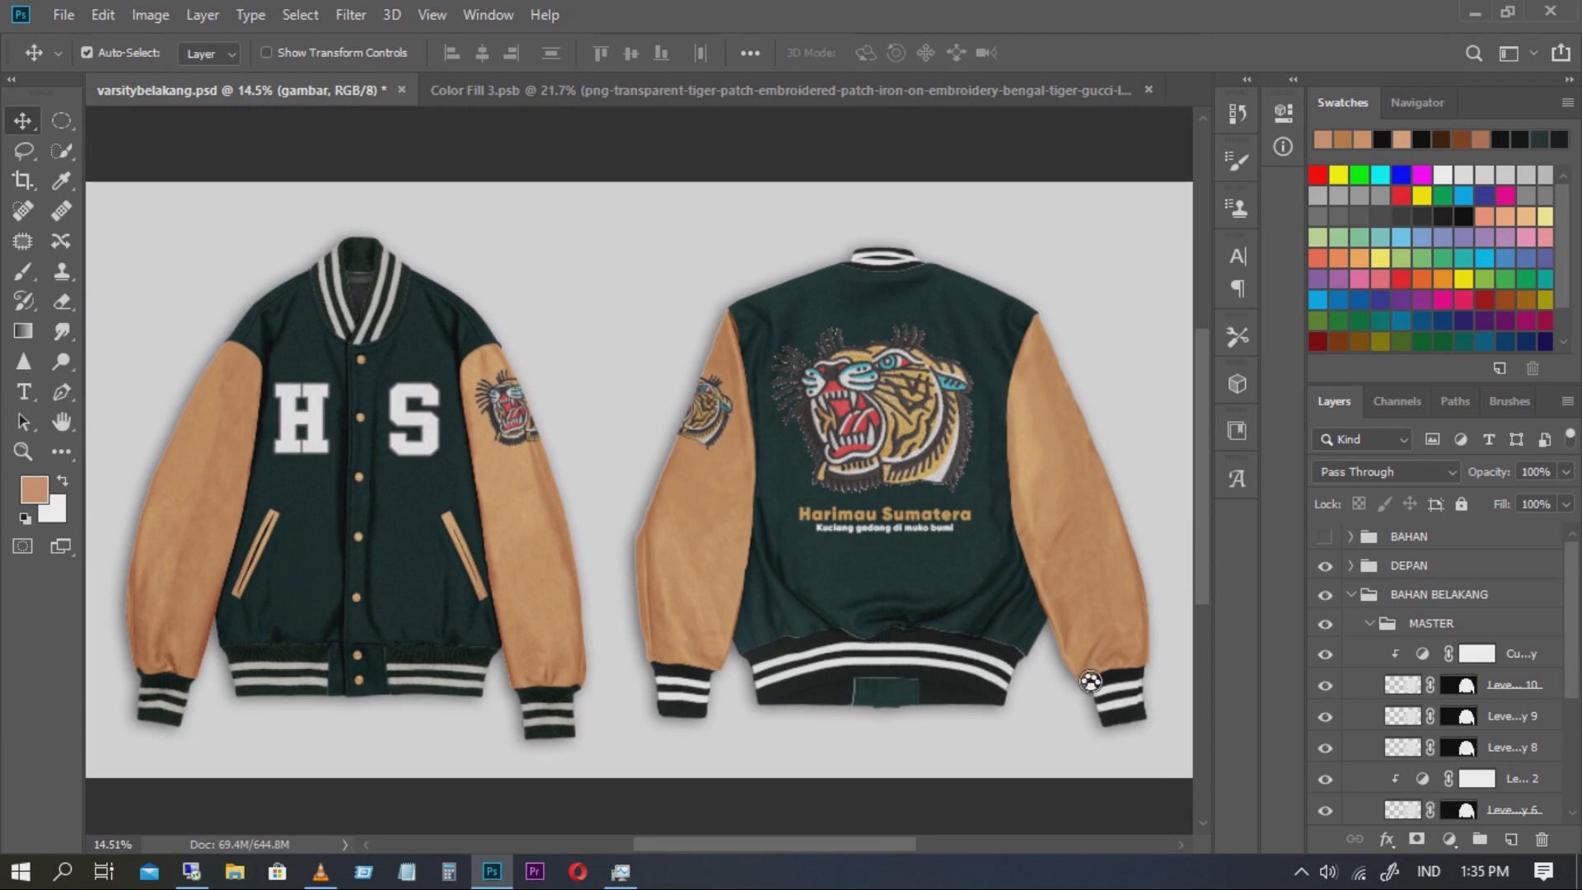
Collapse the BAHAN BELAKANG group and view the front and back jackets together
{"action": "left_click", "coordinate": [1361, 603]}
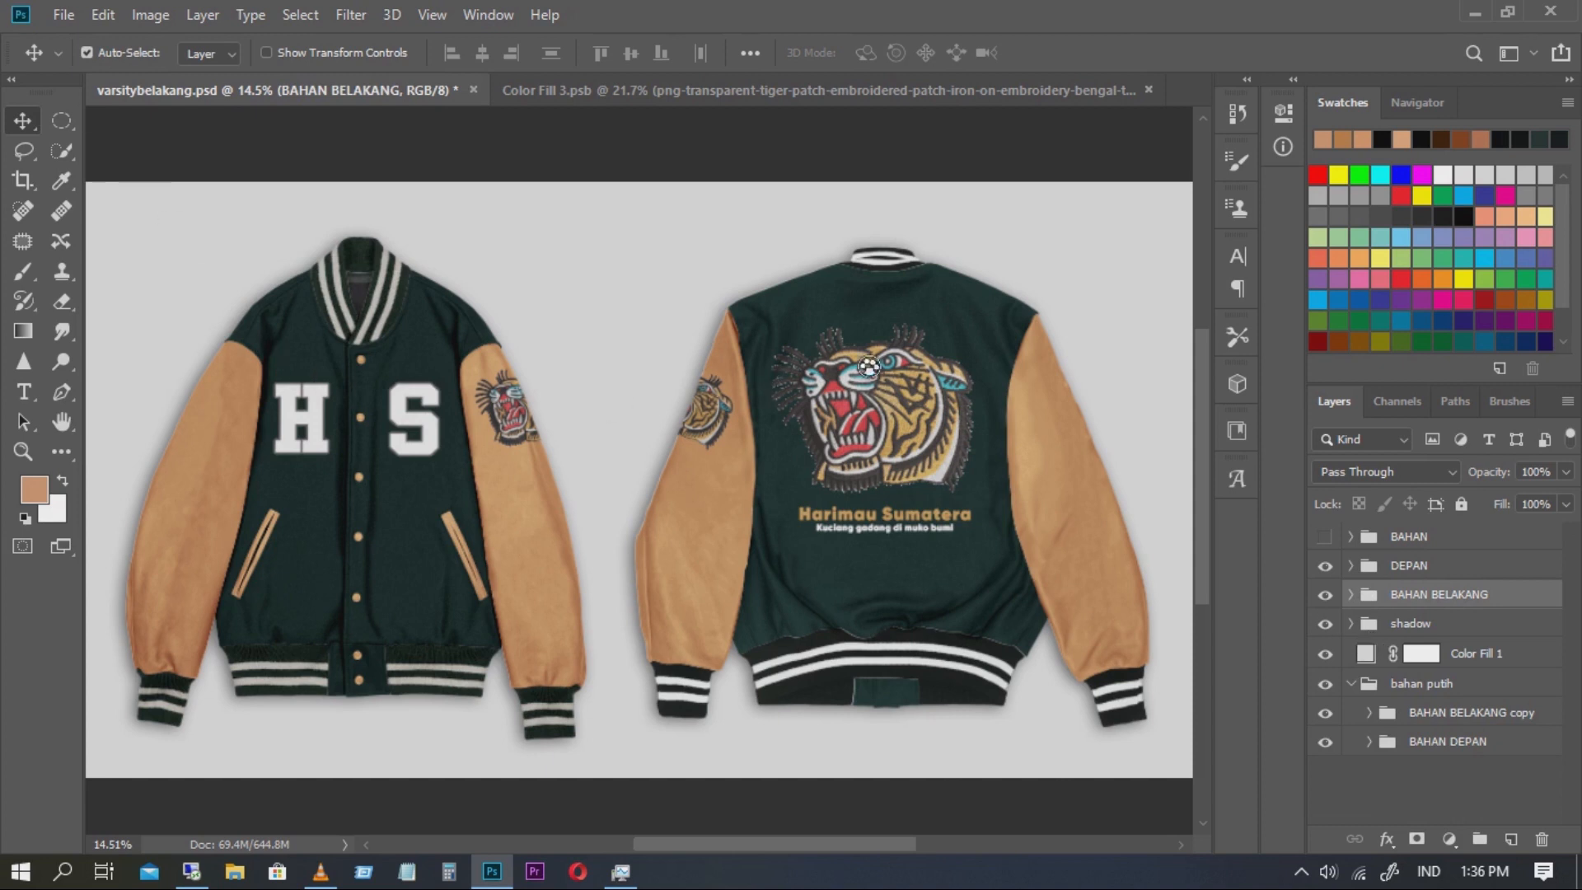
{"action": "scroll", "coordinate": [1065, 397], "scroll_direction": "down", "scroll_amount": 1}
{"action": "scroll", "coordinate": [1065, 398], "scroll_direction": "down", "scroll_amount": 1}
{"action": "scroll", "coordinate": [1076, 416], "scroll_direction": "up", "scroll_amount": 2}
{"action": "scroll", "coordinate": [890, 459], "scroll_direction": "up", "scroll_amount": 1}
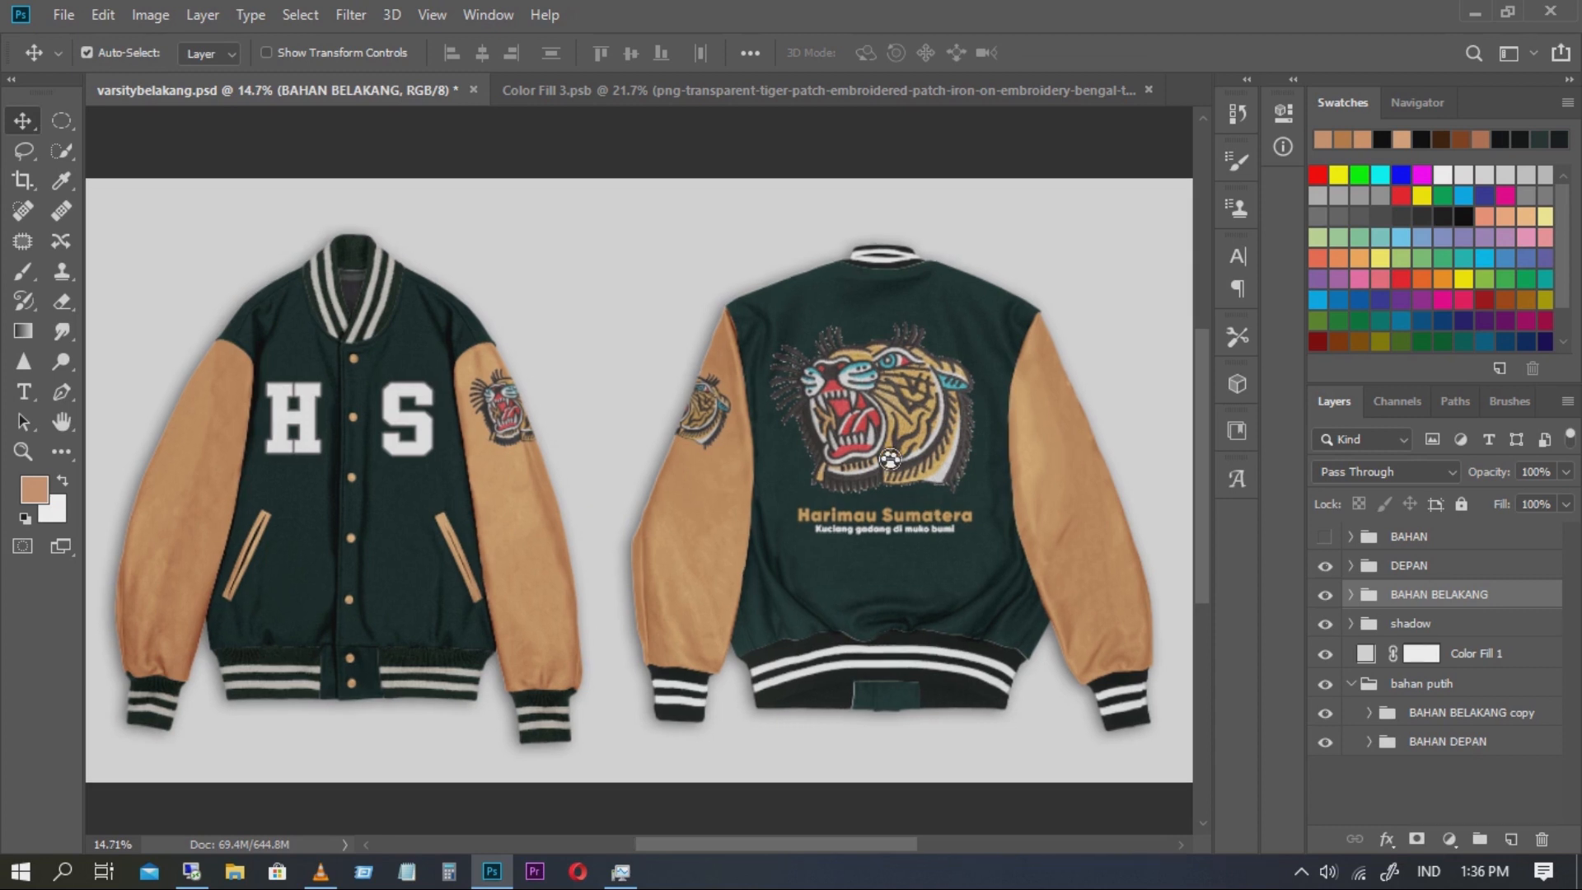